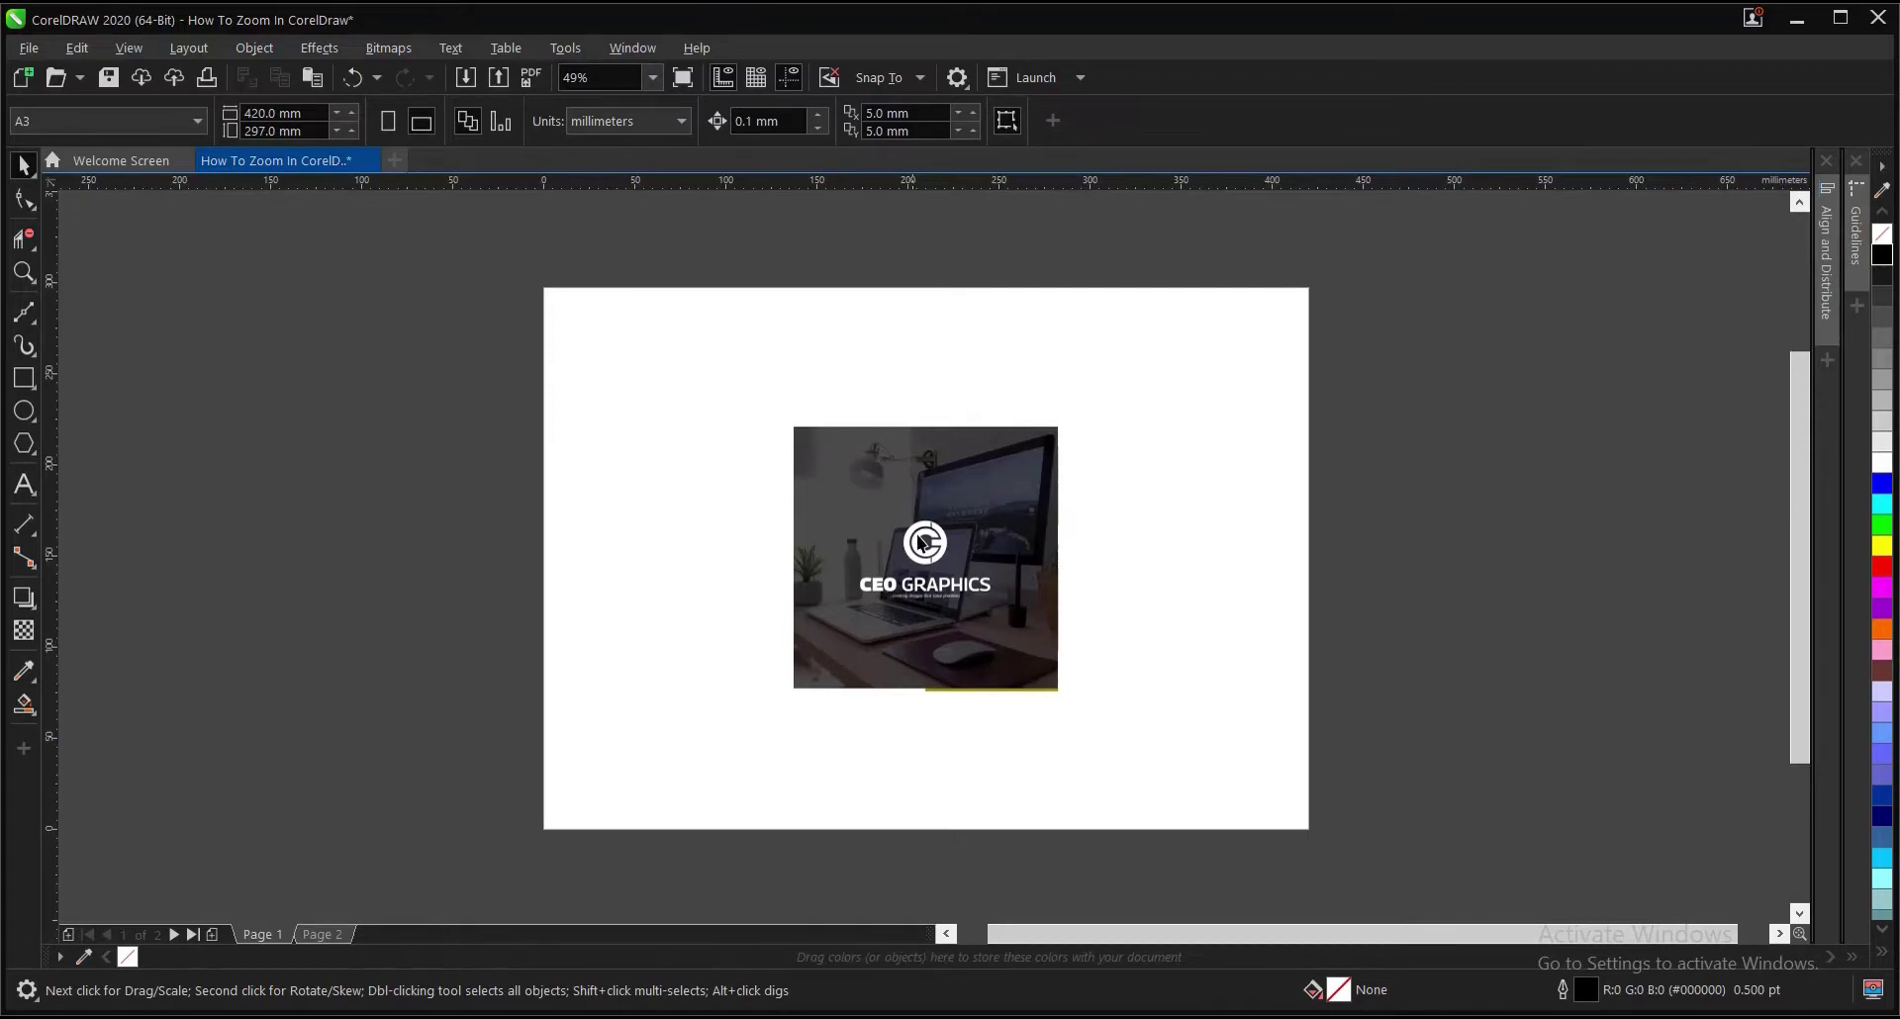
# Scroll-zoom in and out, then choose To Page from the zoom levels list to fit the A3 page
pyautogui.scroll(2, 915, 572)
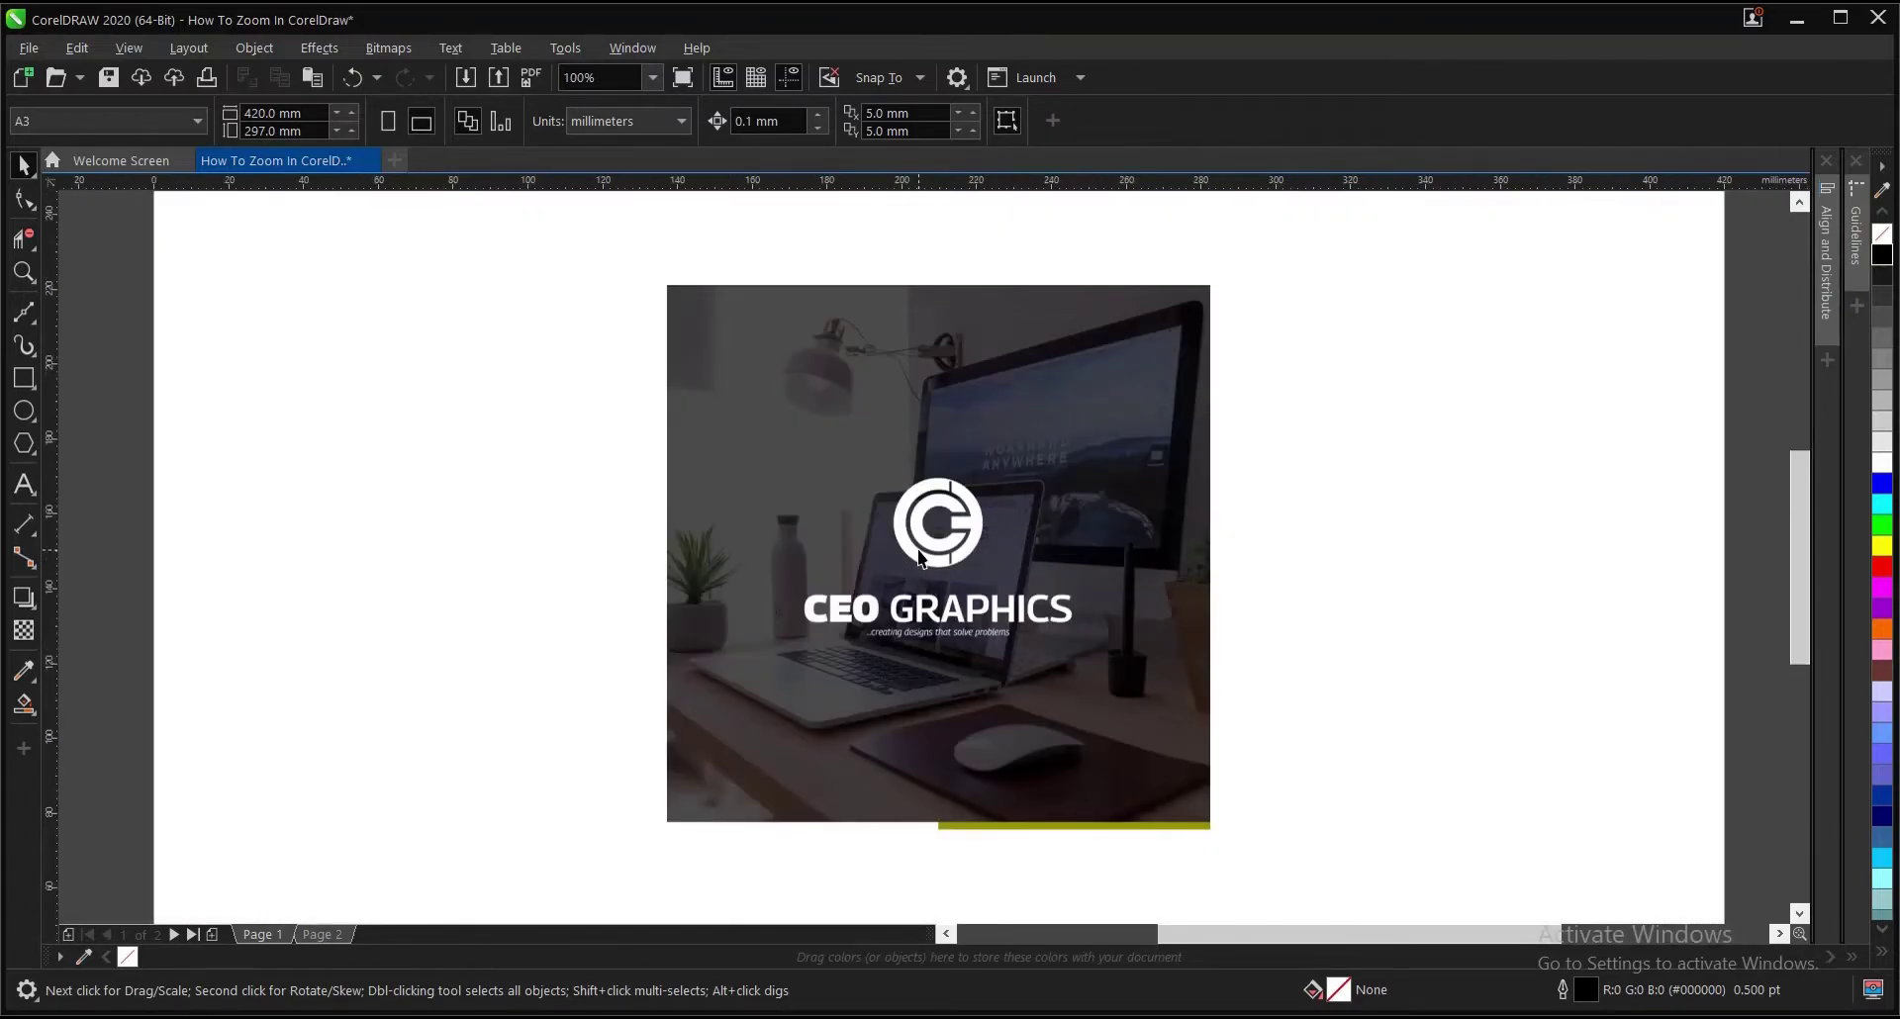
pyautogui.scroll(-2, 919, 559)
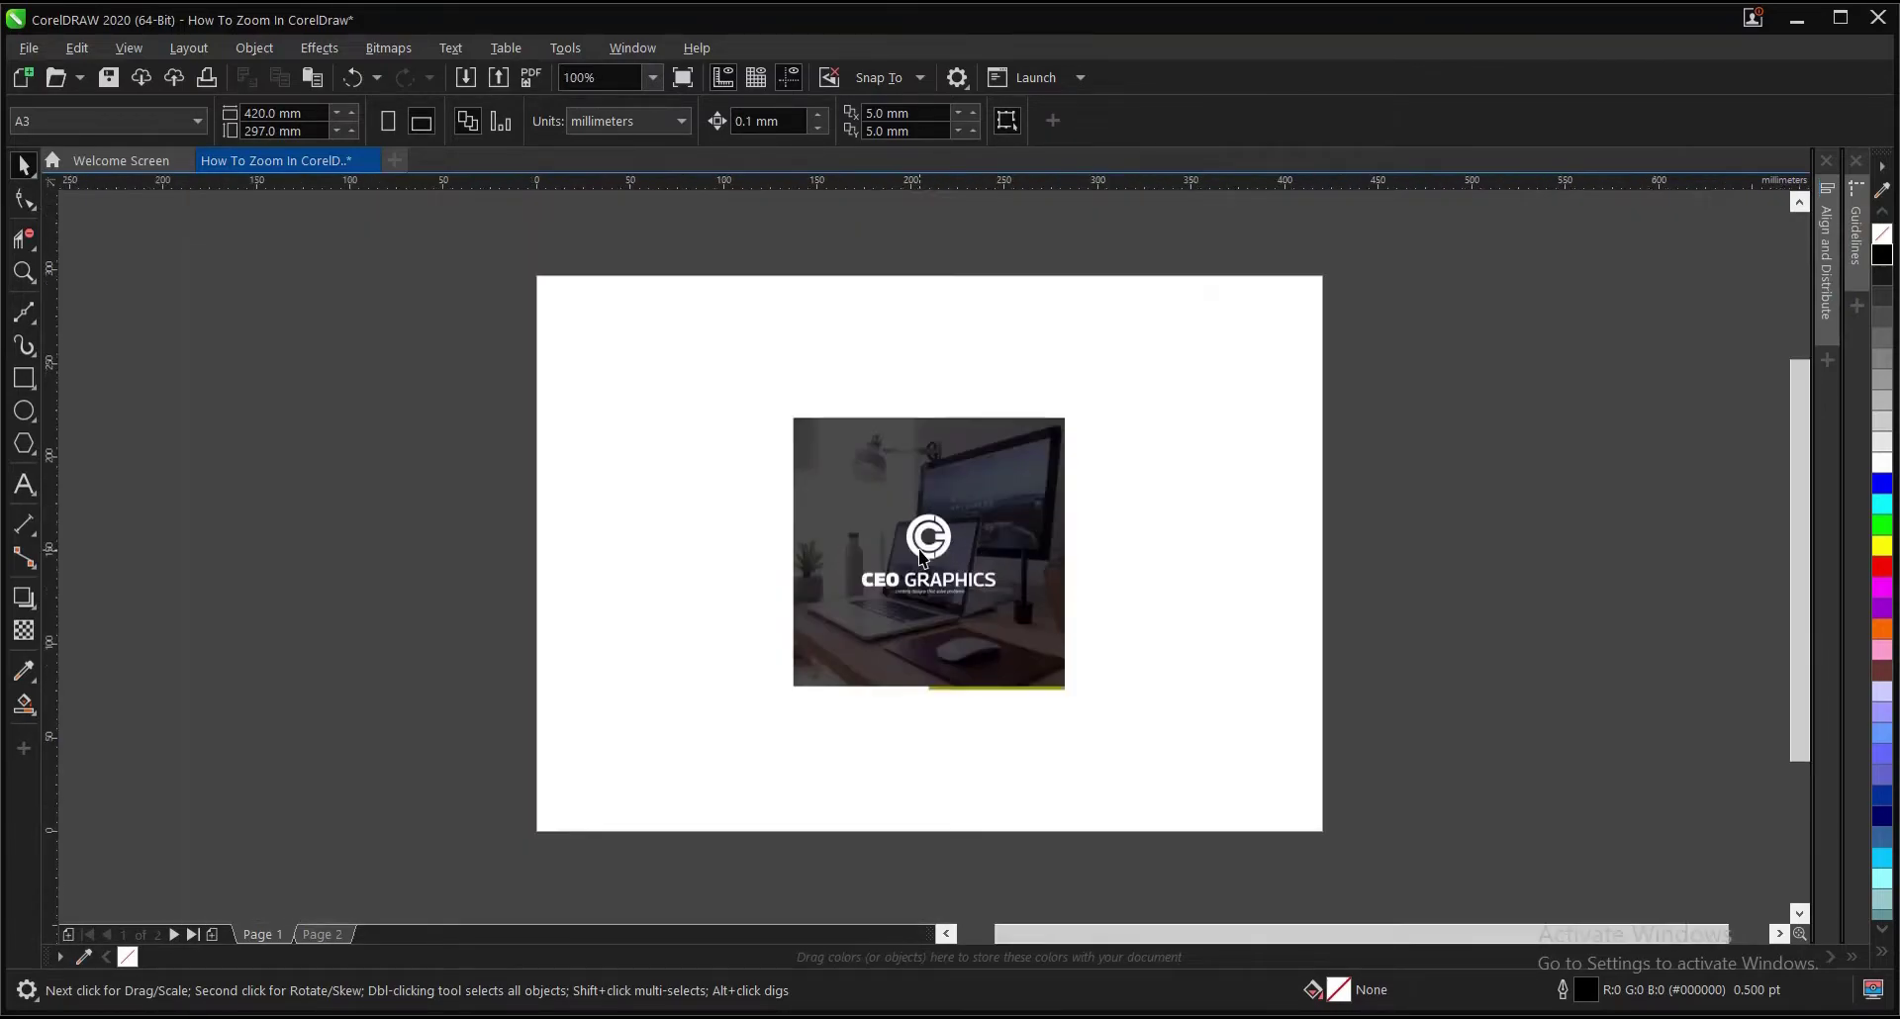
pyautogui.click(652, 77)
pyautogui.click(634, 118)
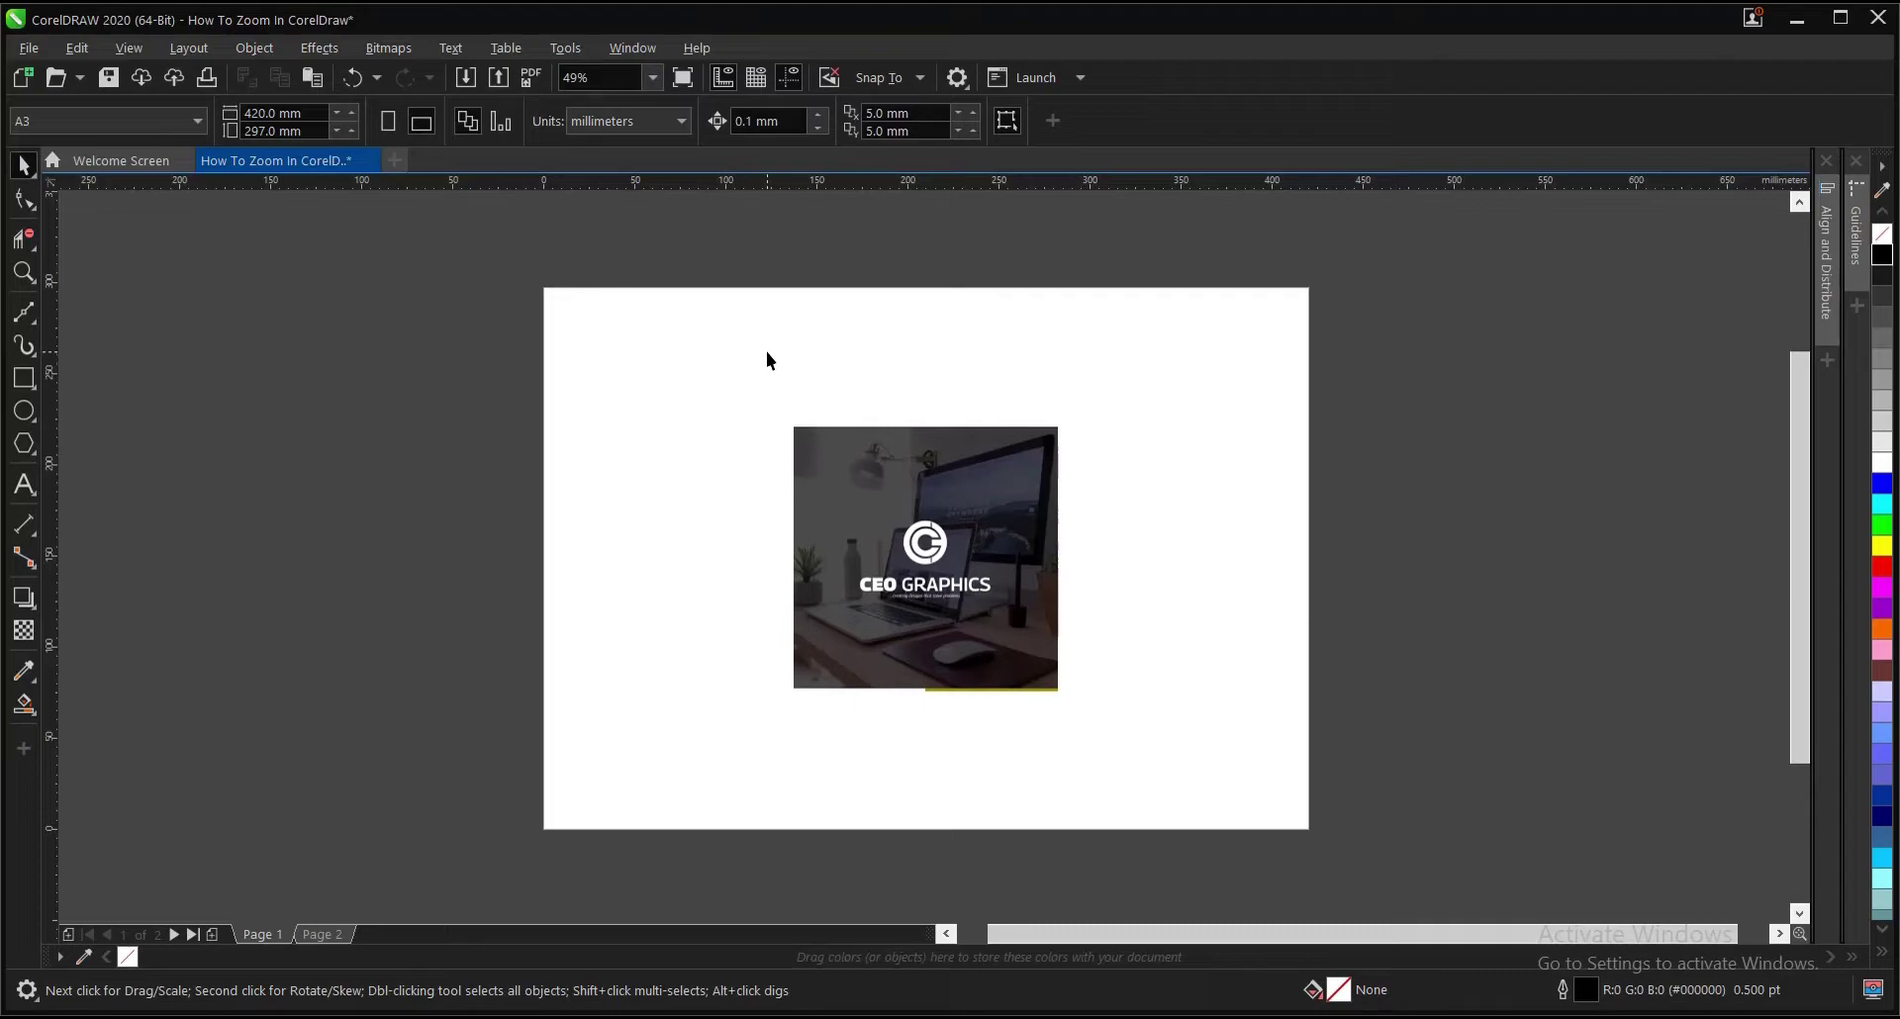
# With the Zoom tool, zoom to 100% near the photo, then back out to the whole page
pyautogui.press('z')
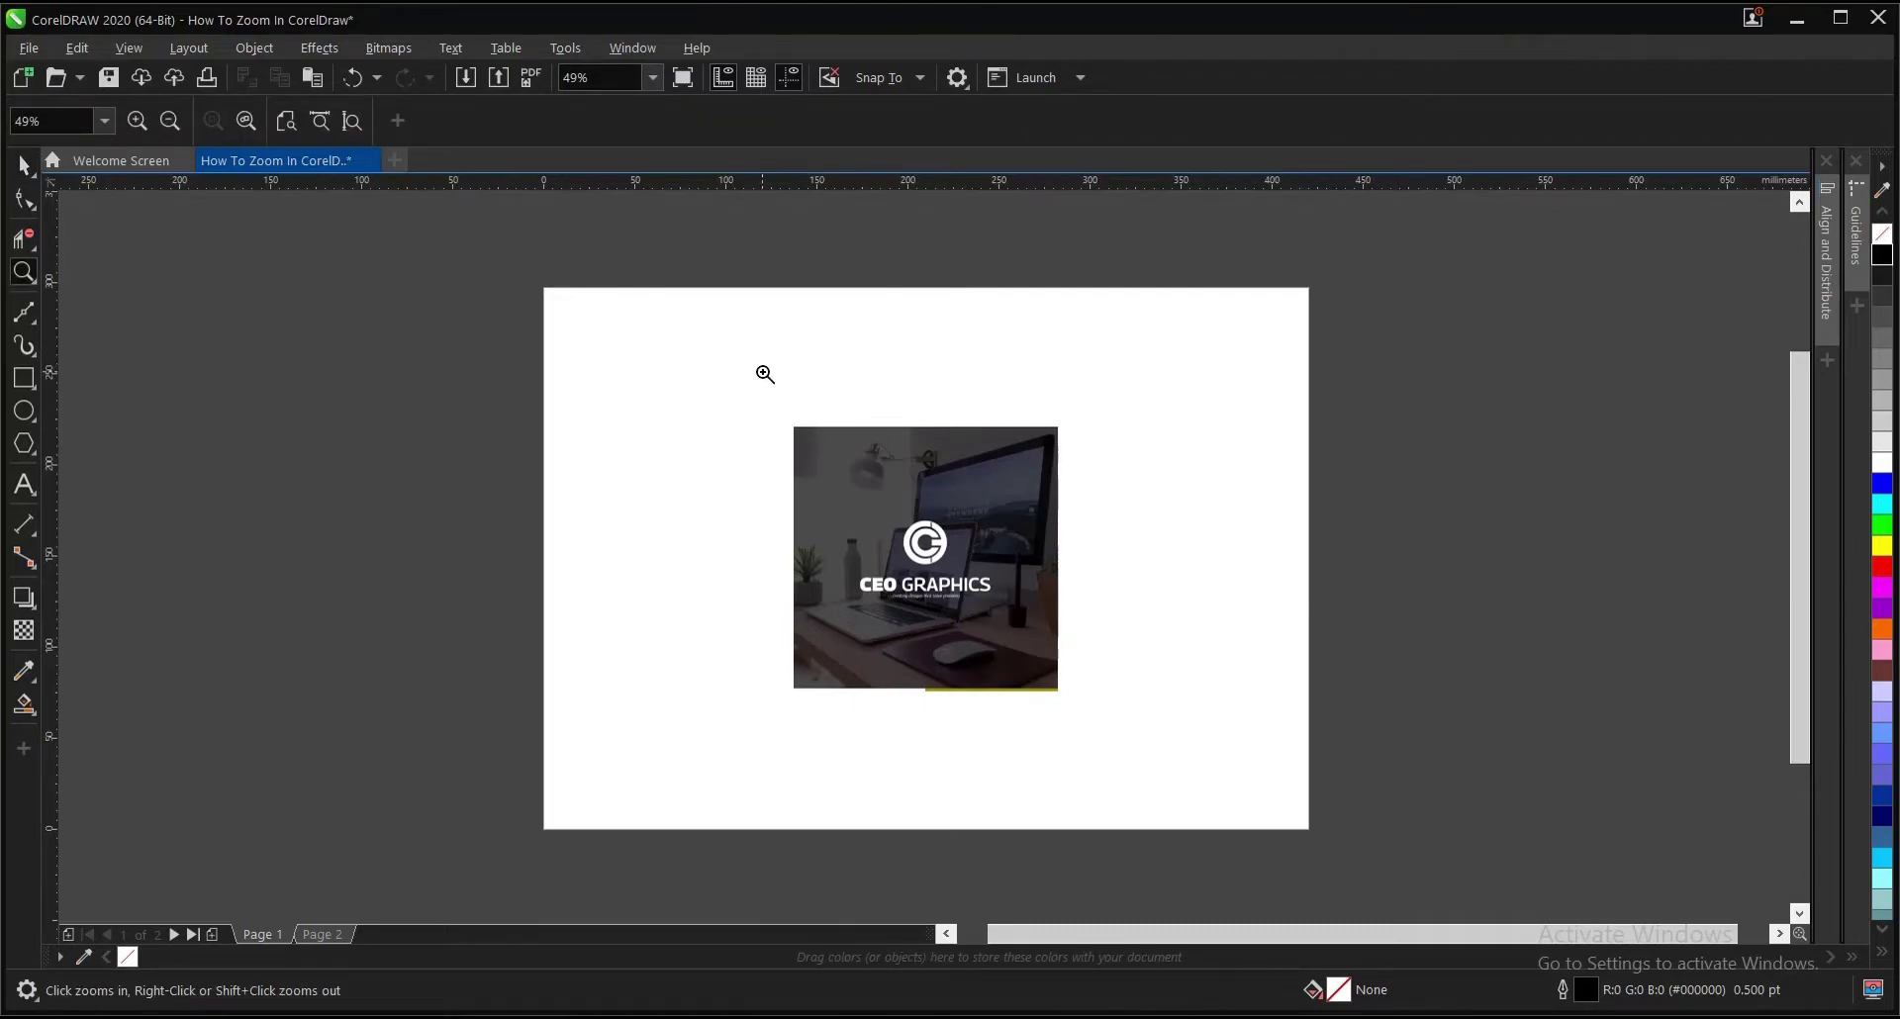
pyautogui.click(636, 382)
pyautogui.rightClick(689, 341)
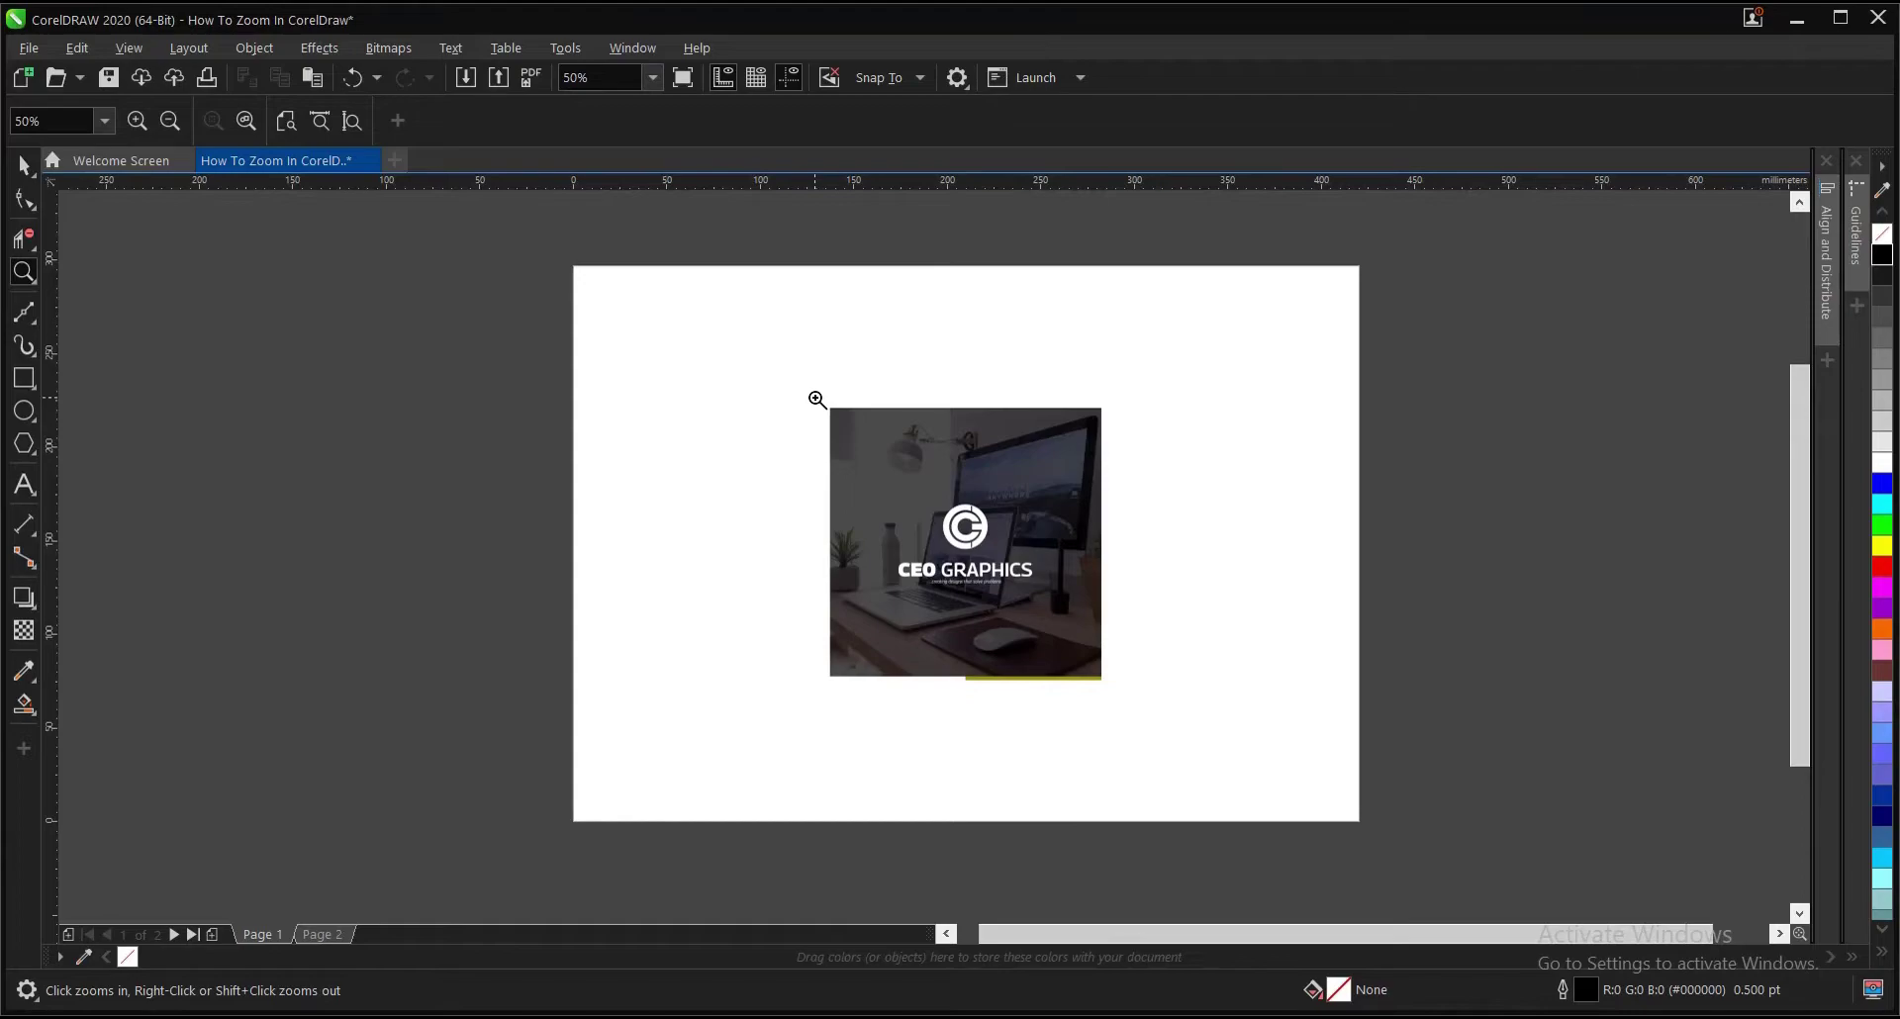
pyautogui.moveTo(800, 382); pyautogui.dragTo(1149, 713)
pyautogui.rightClick(962, 567)
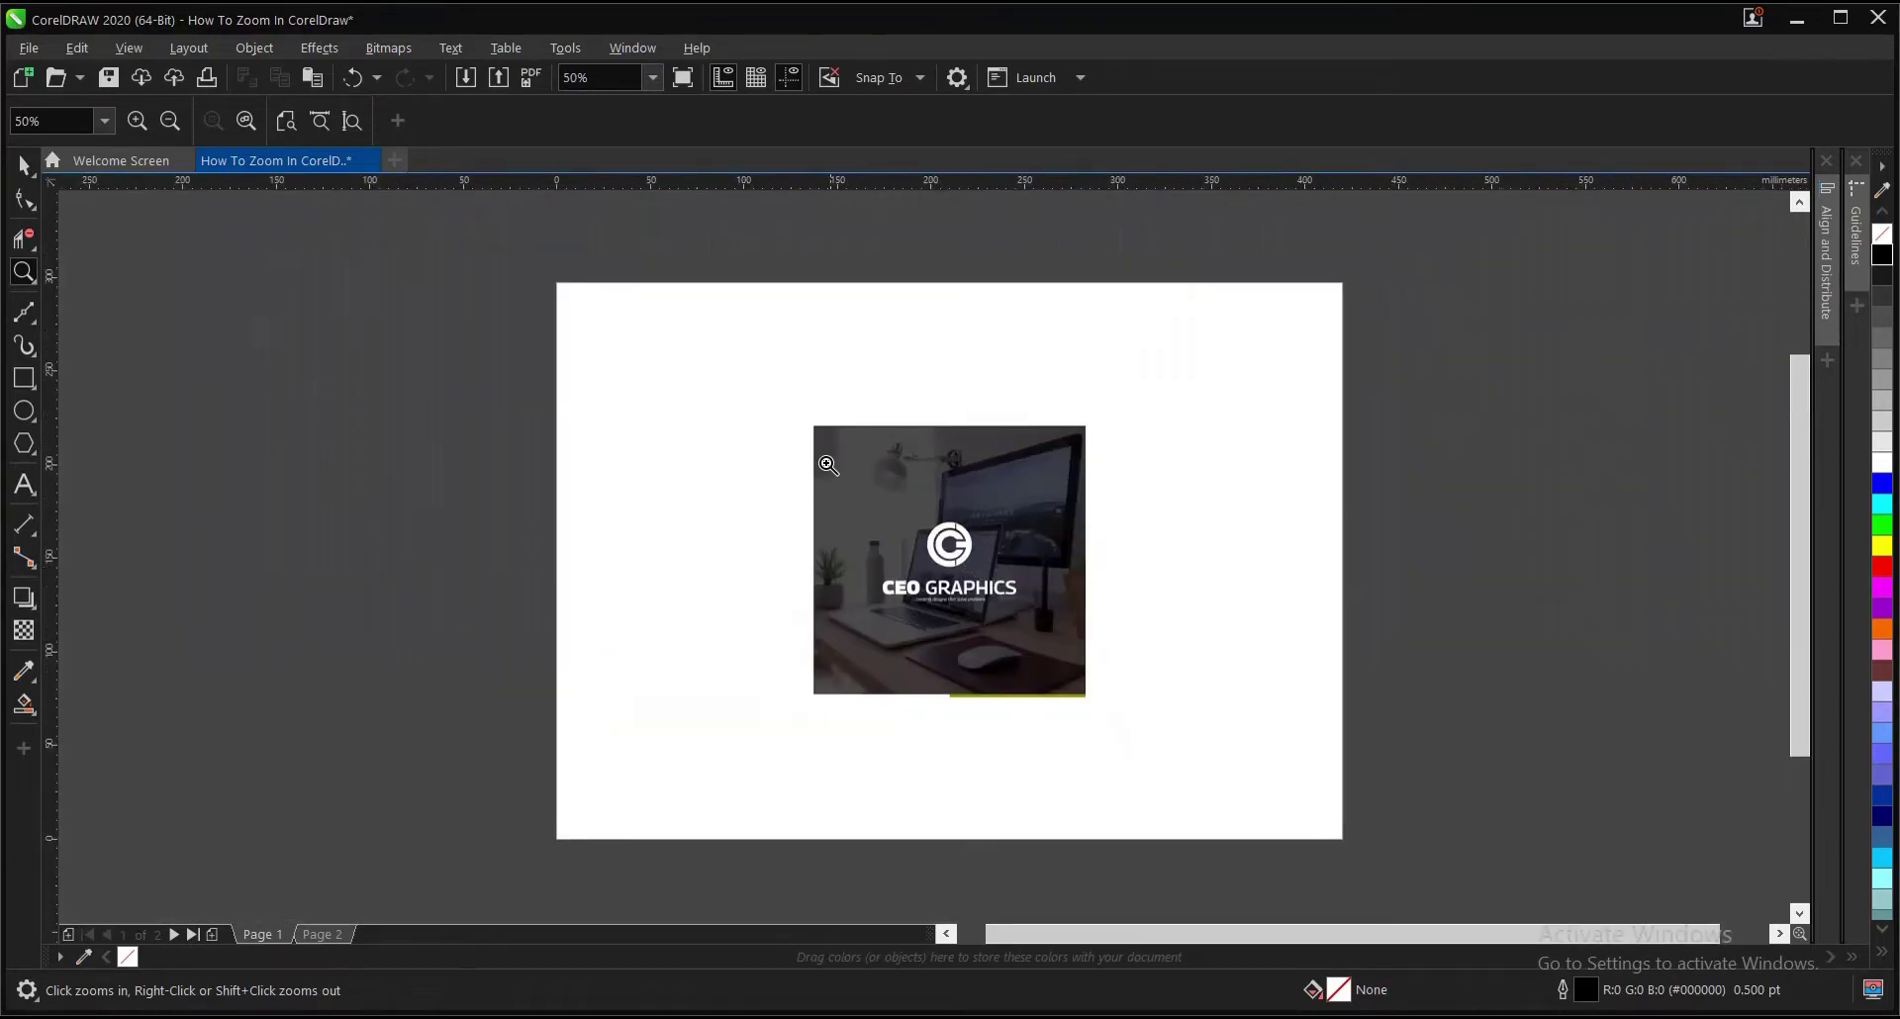
# Marquee-zoom closely on the desk lamp, then zoom out to 62% and return to the Pick tool
pyautogui.moveTo(791, 409); pyautogui.dragTo(936, 520)
pyautogui.moveTo(721, 387); pyautogui.dragTo(1043, 614)
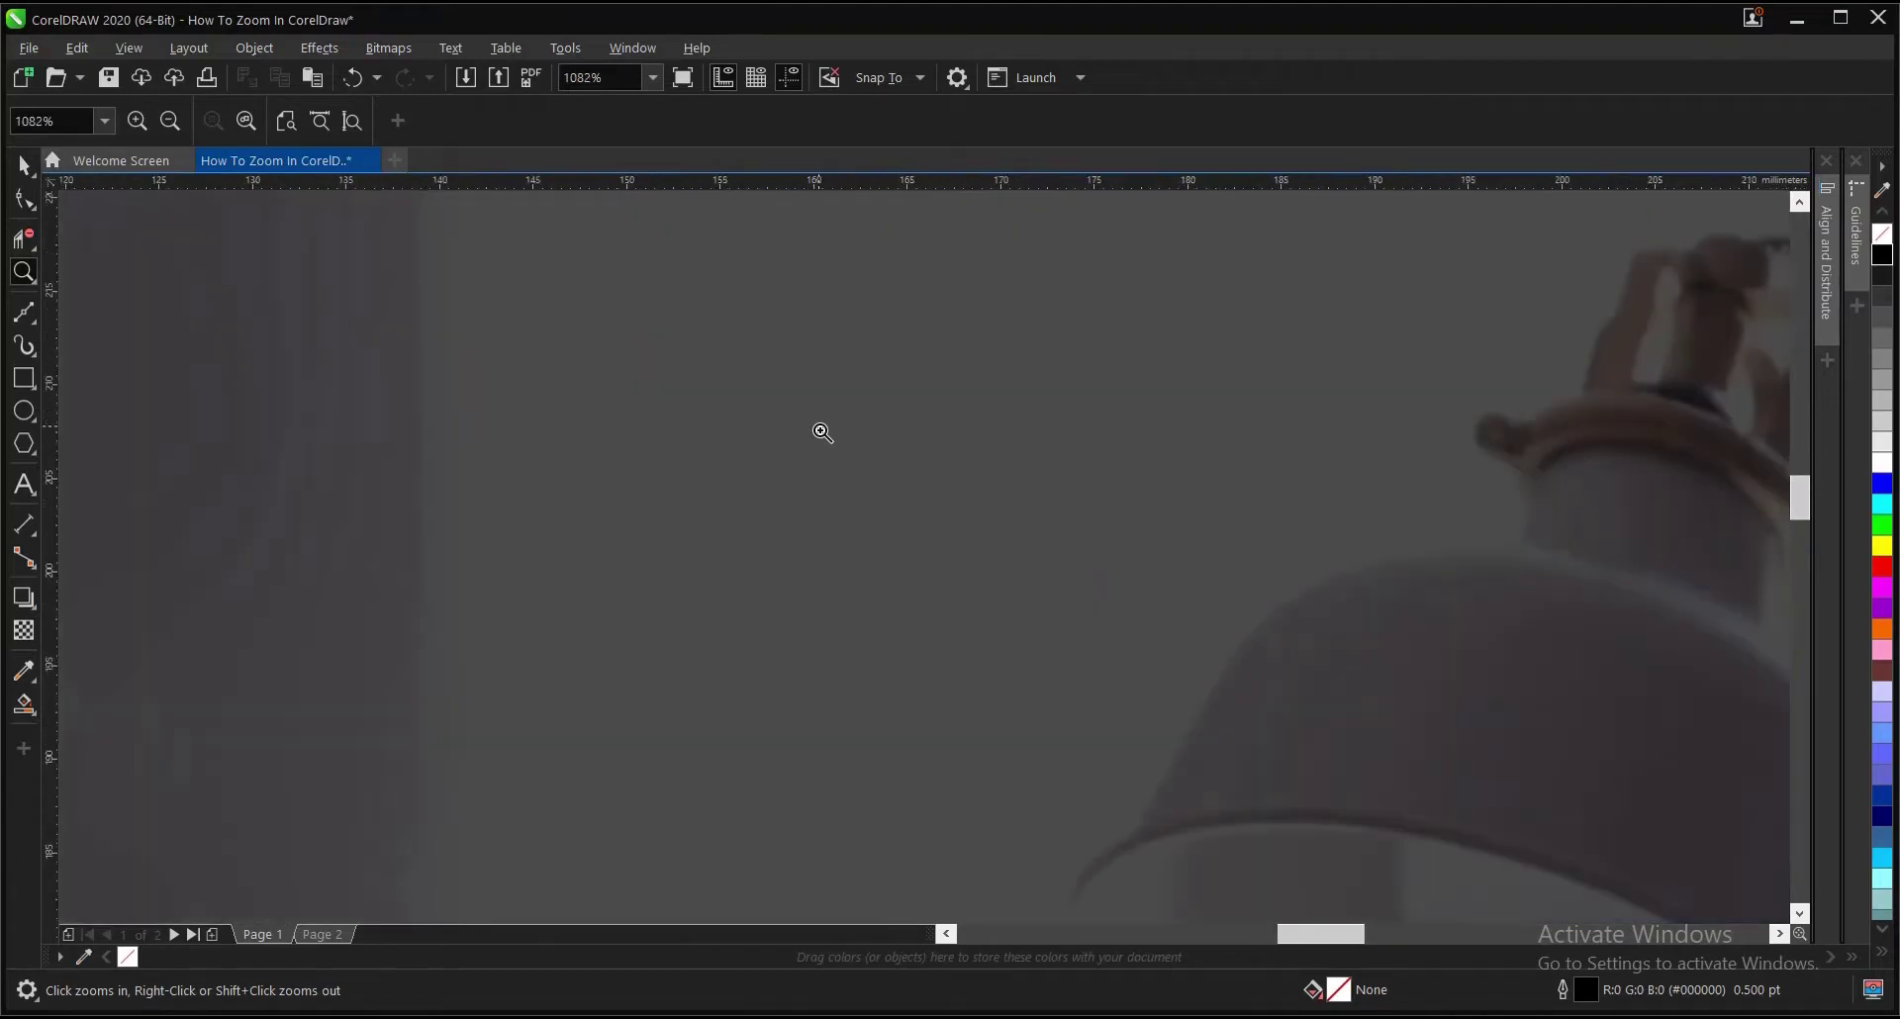
pyautogui.rightClick(825, 435)
pyautogui.rightClick(828, 440)
pyautogui.rightClick(849, 386)
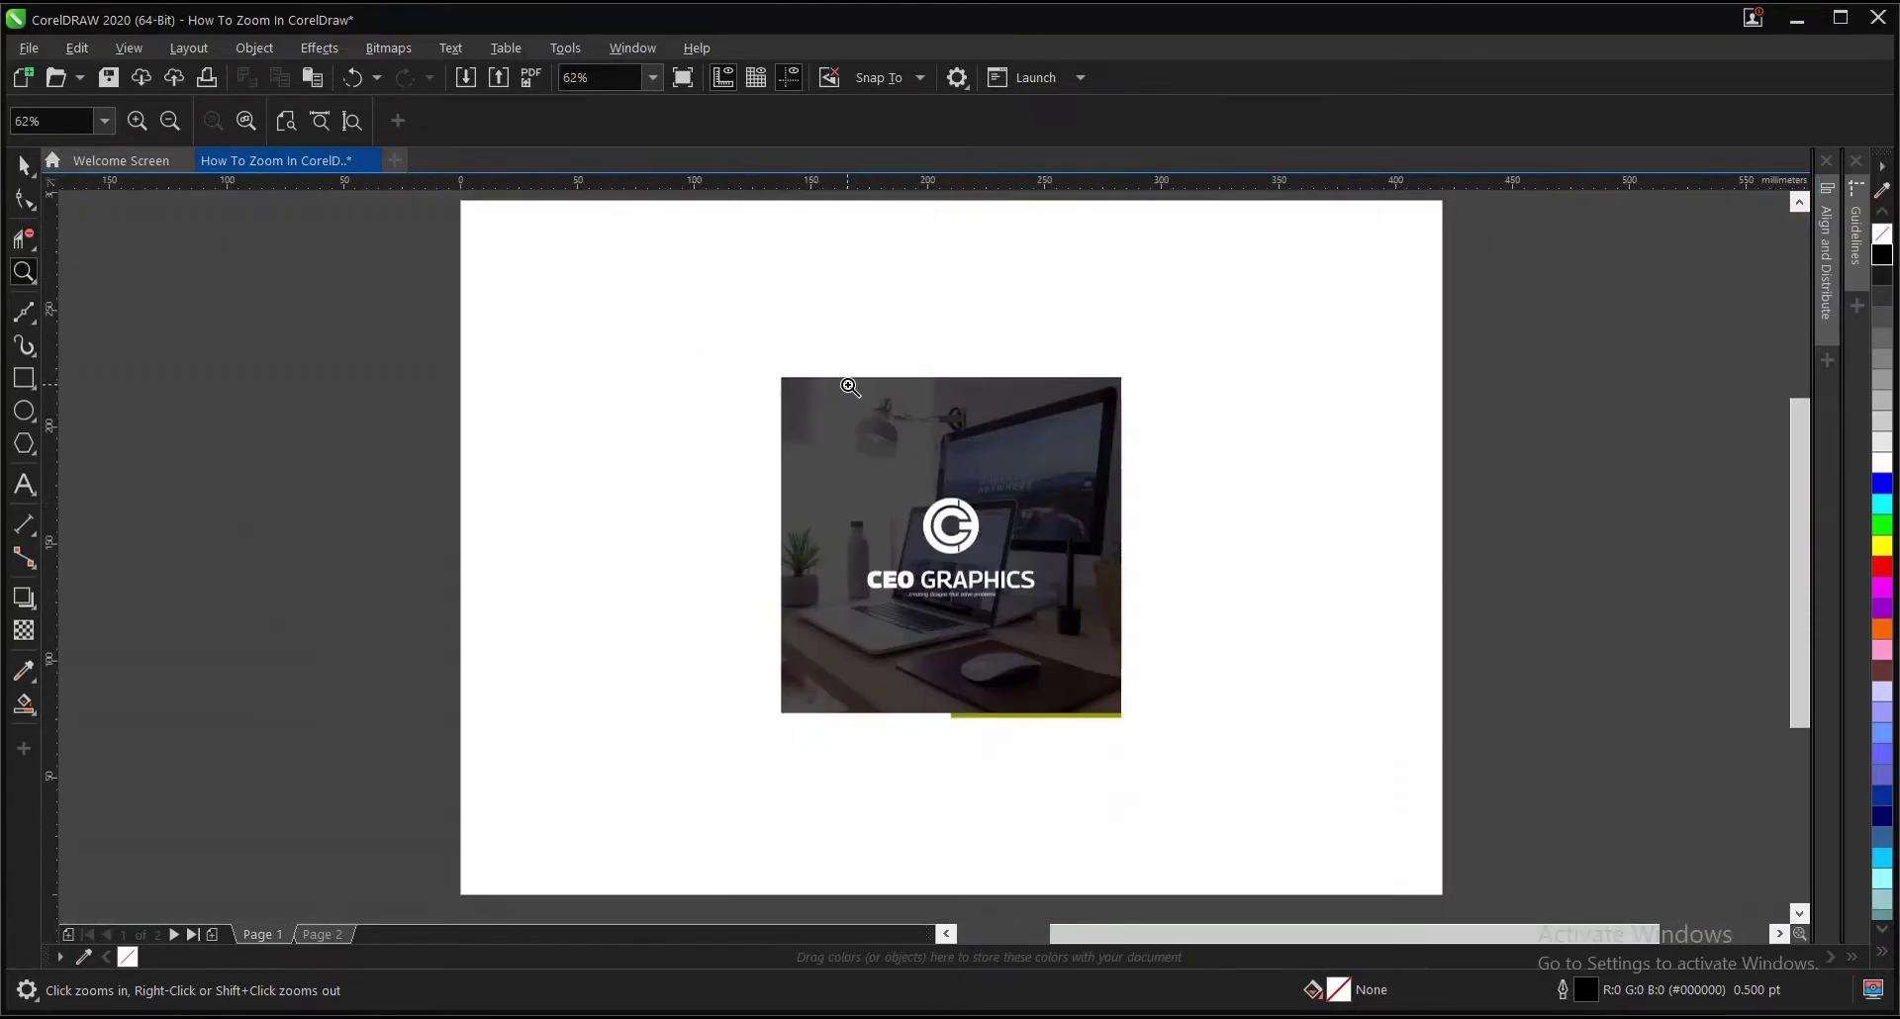
pyautogui.press('space')
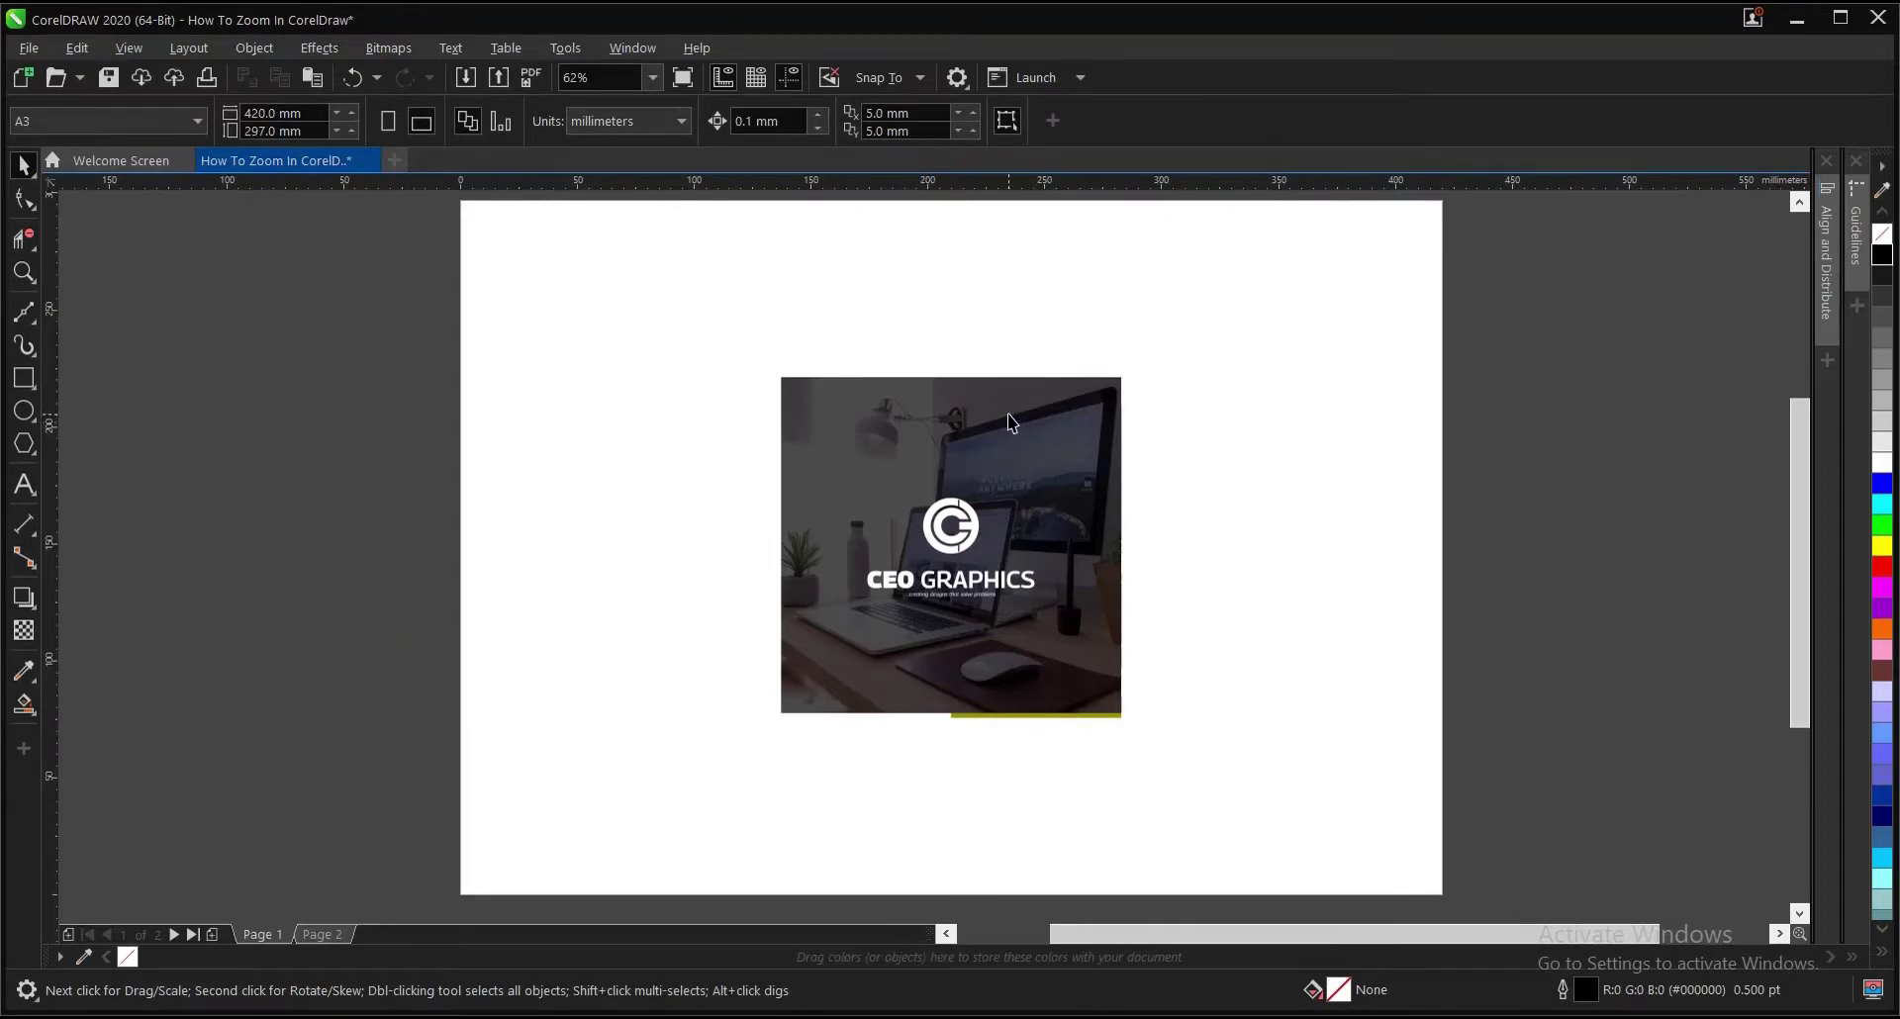
# Wheel-zoom in and out over the CEO Graphics photo, settling at 125%
pyautogui.scroll(2, 999, 427)
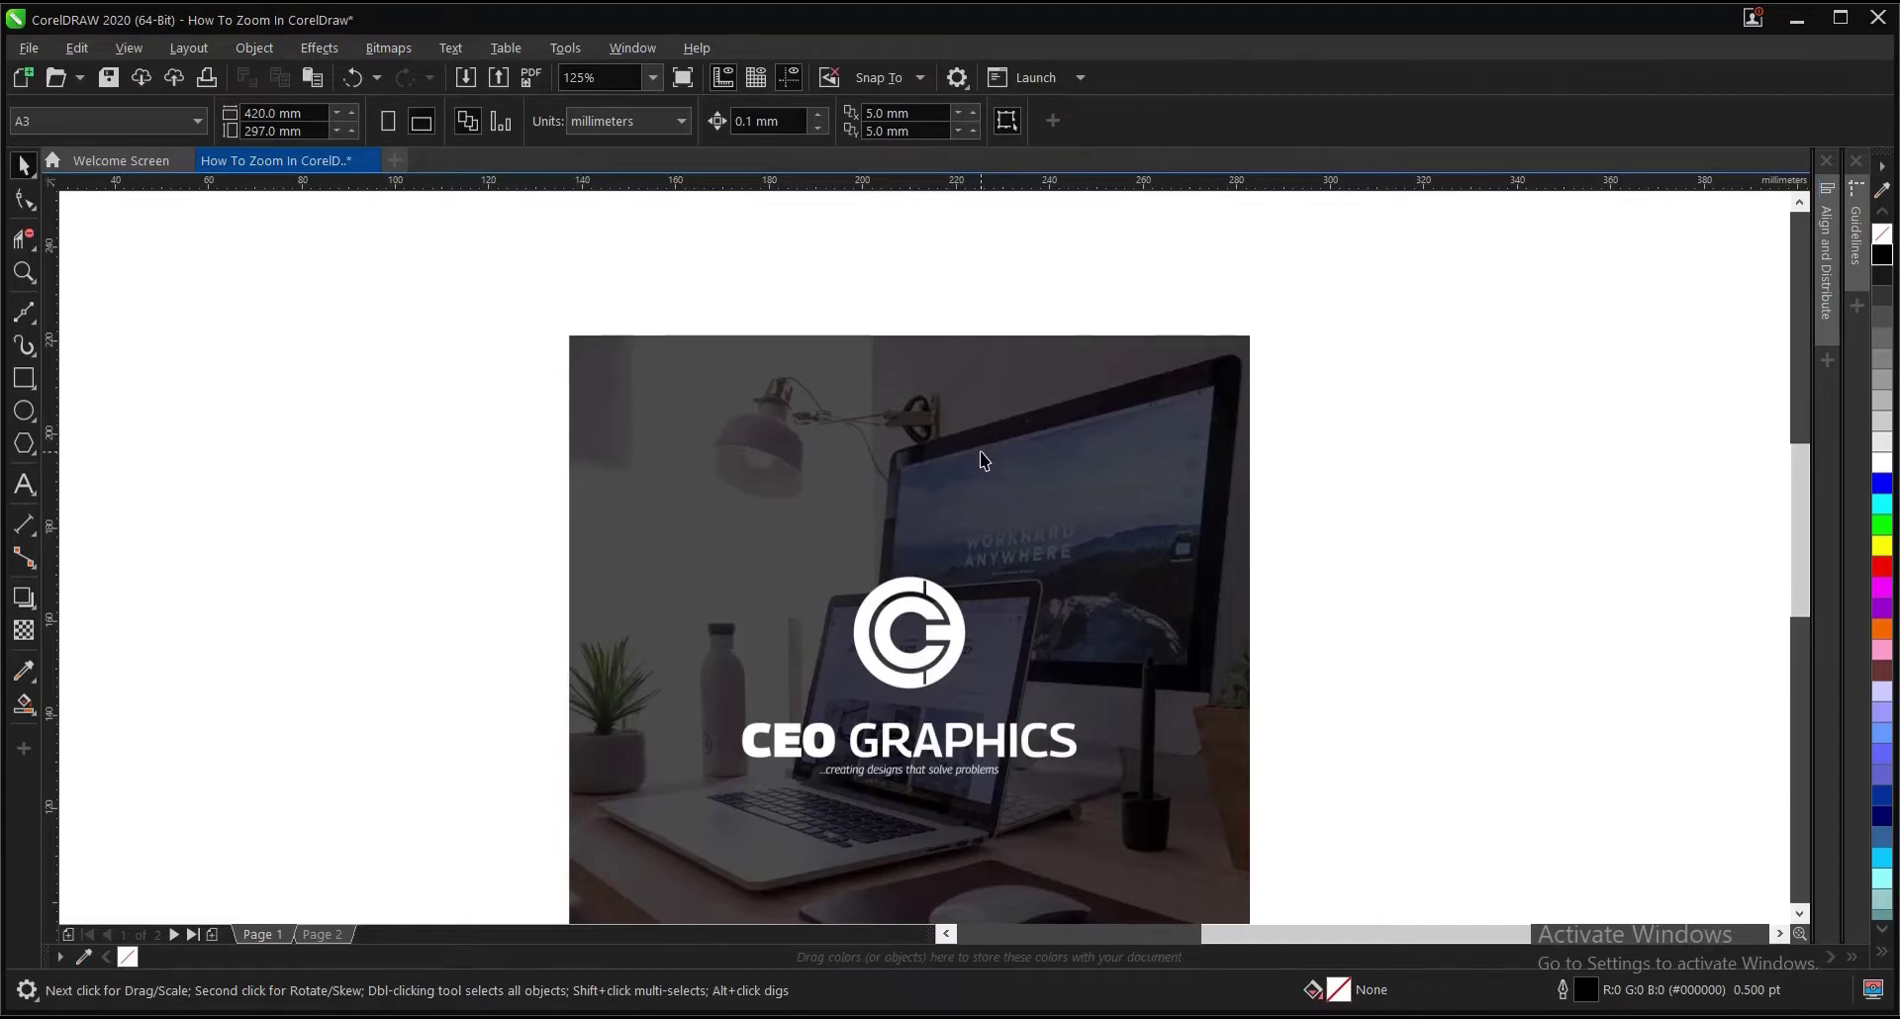
pyautogui.scroll(2, 983, 459)
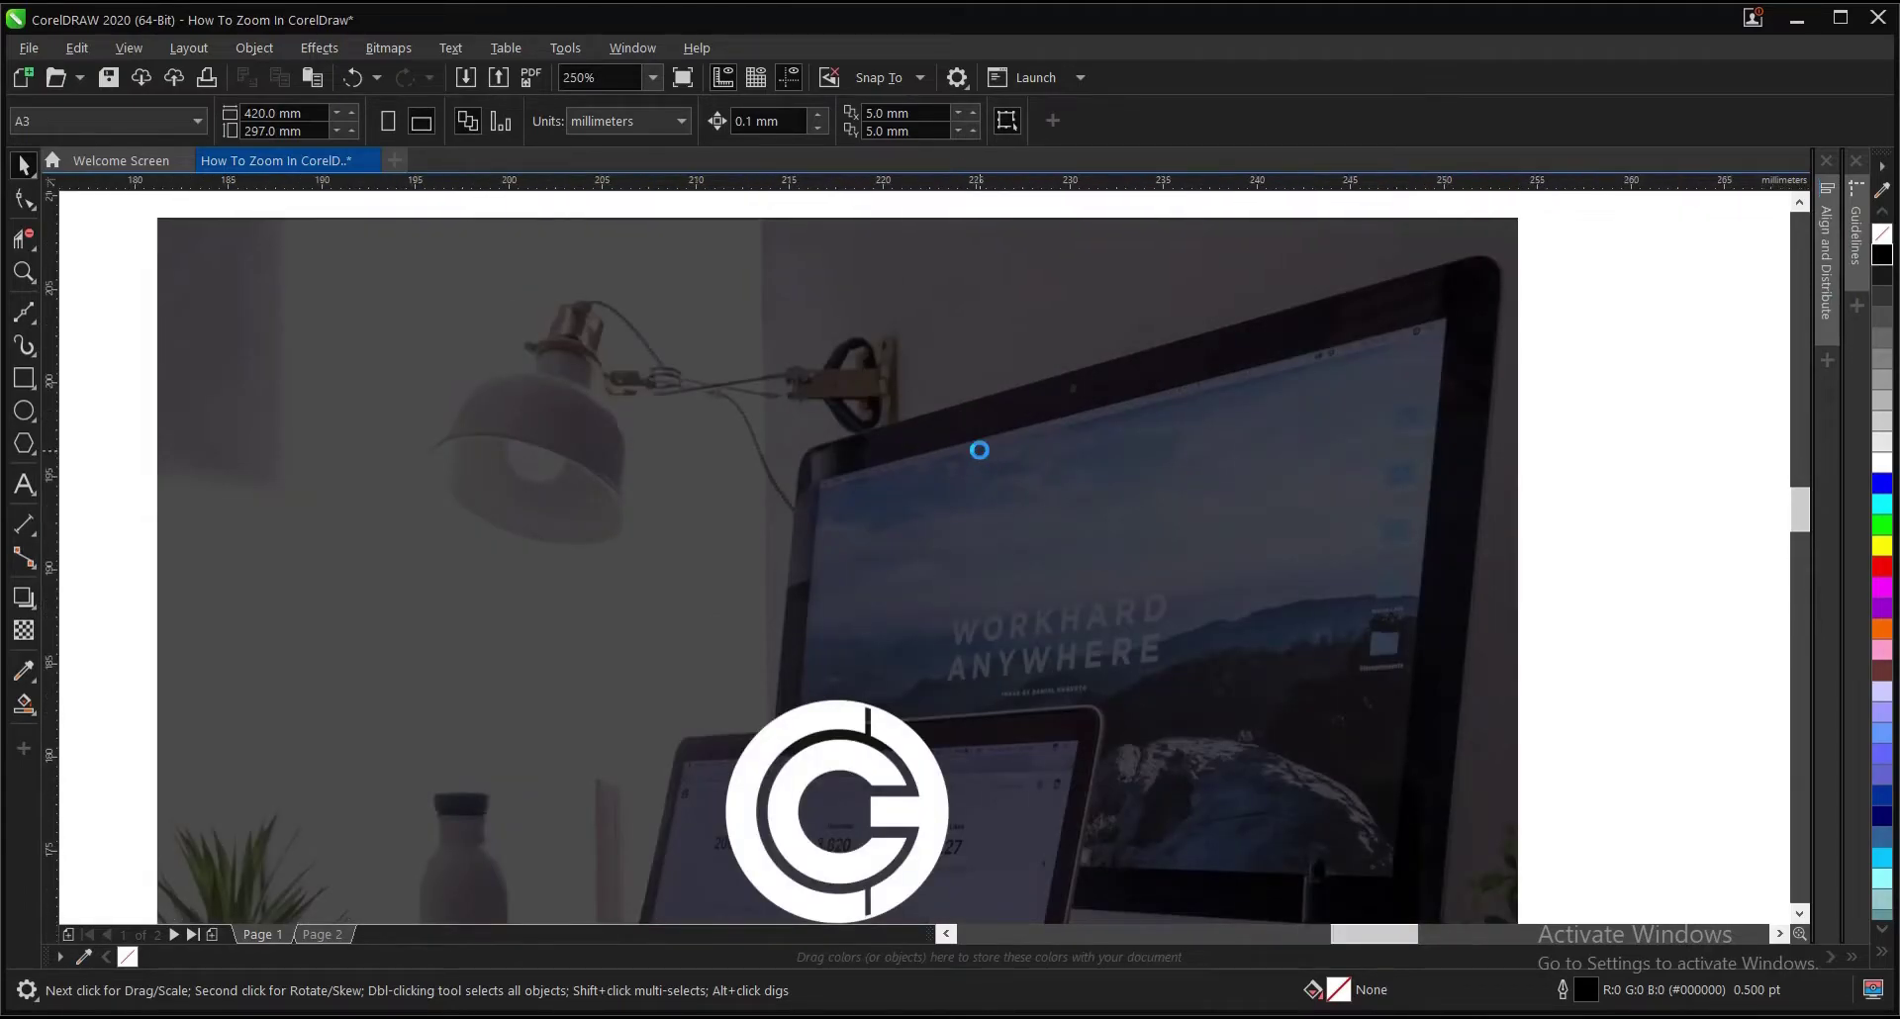
pyautogui.scroll(4, 983, 459)
pyautogui.scroll(-6, 983, 459)
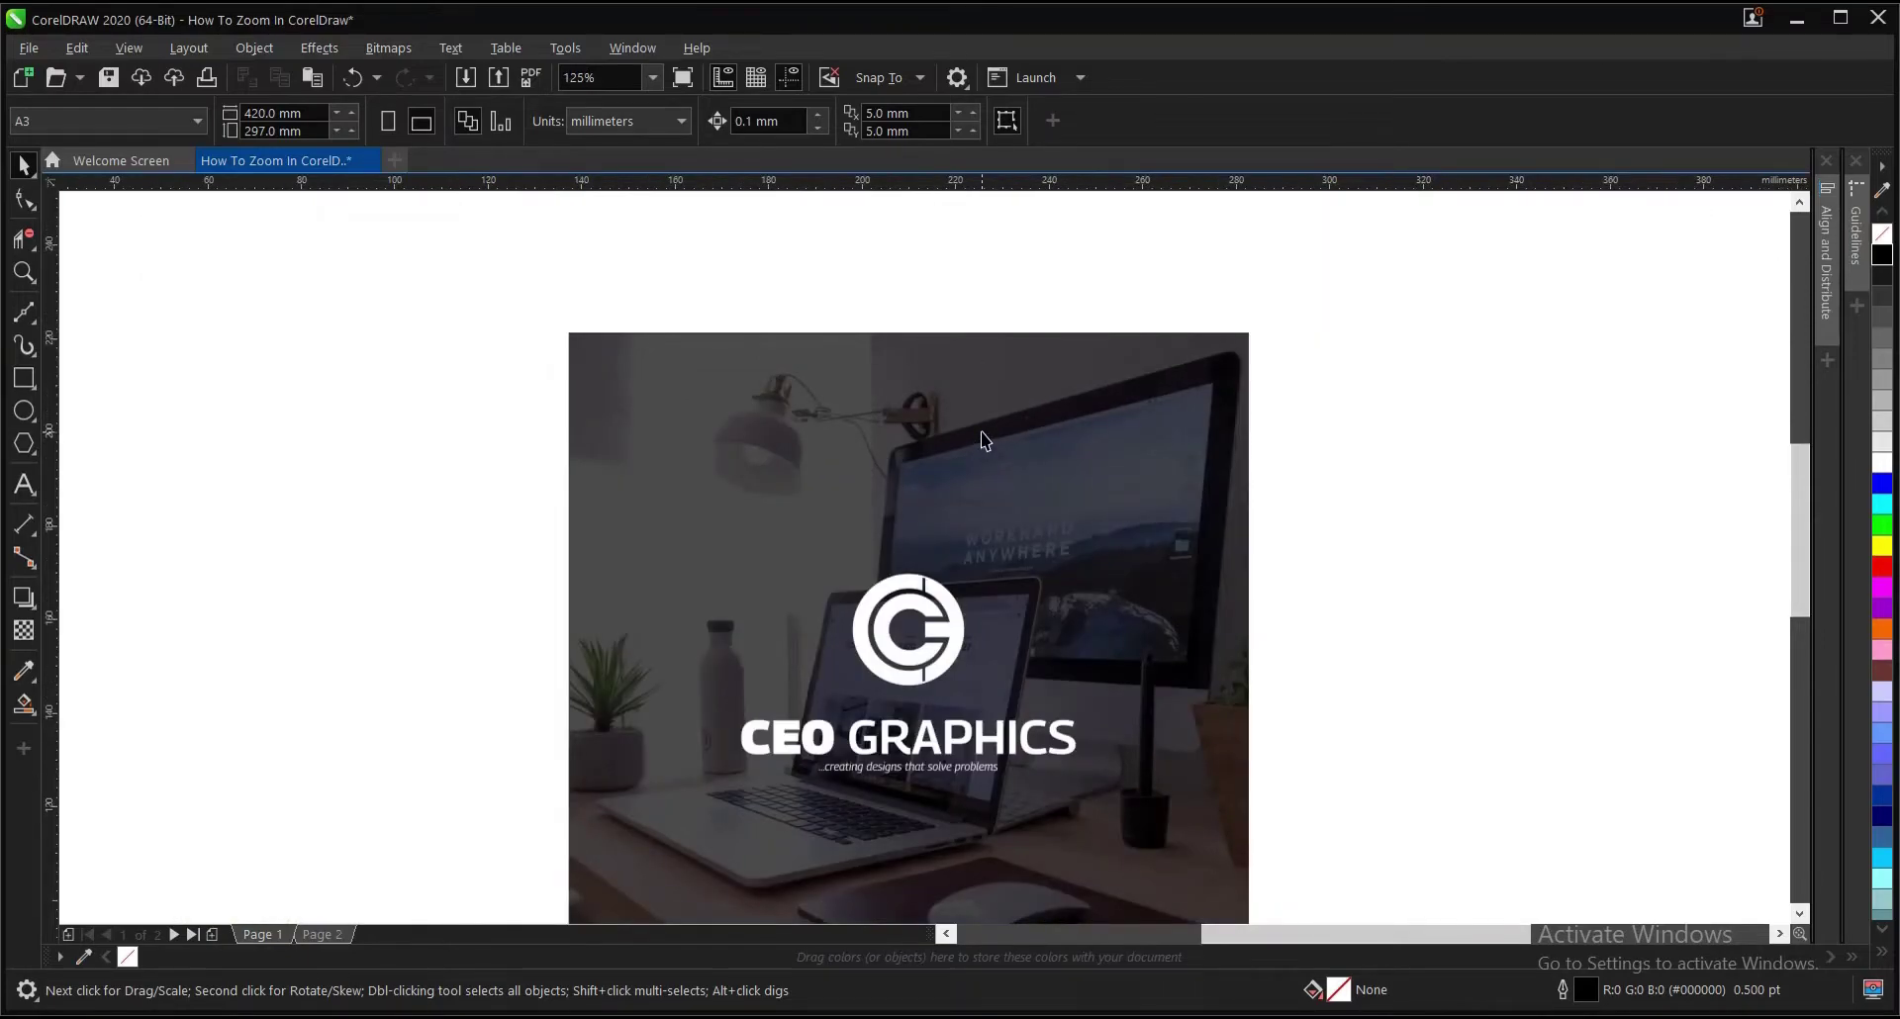
pyautogui.scroll(-2, 984, 440)
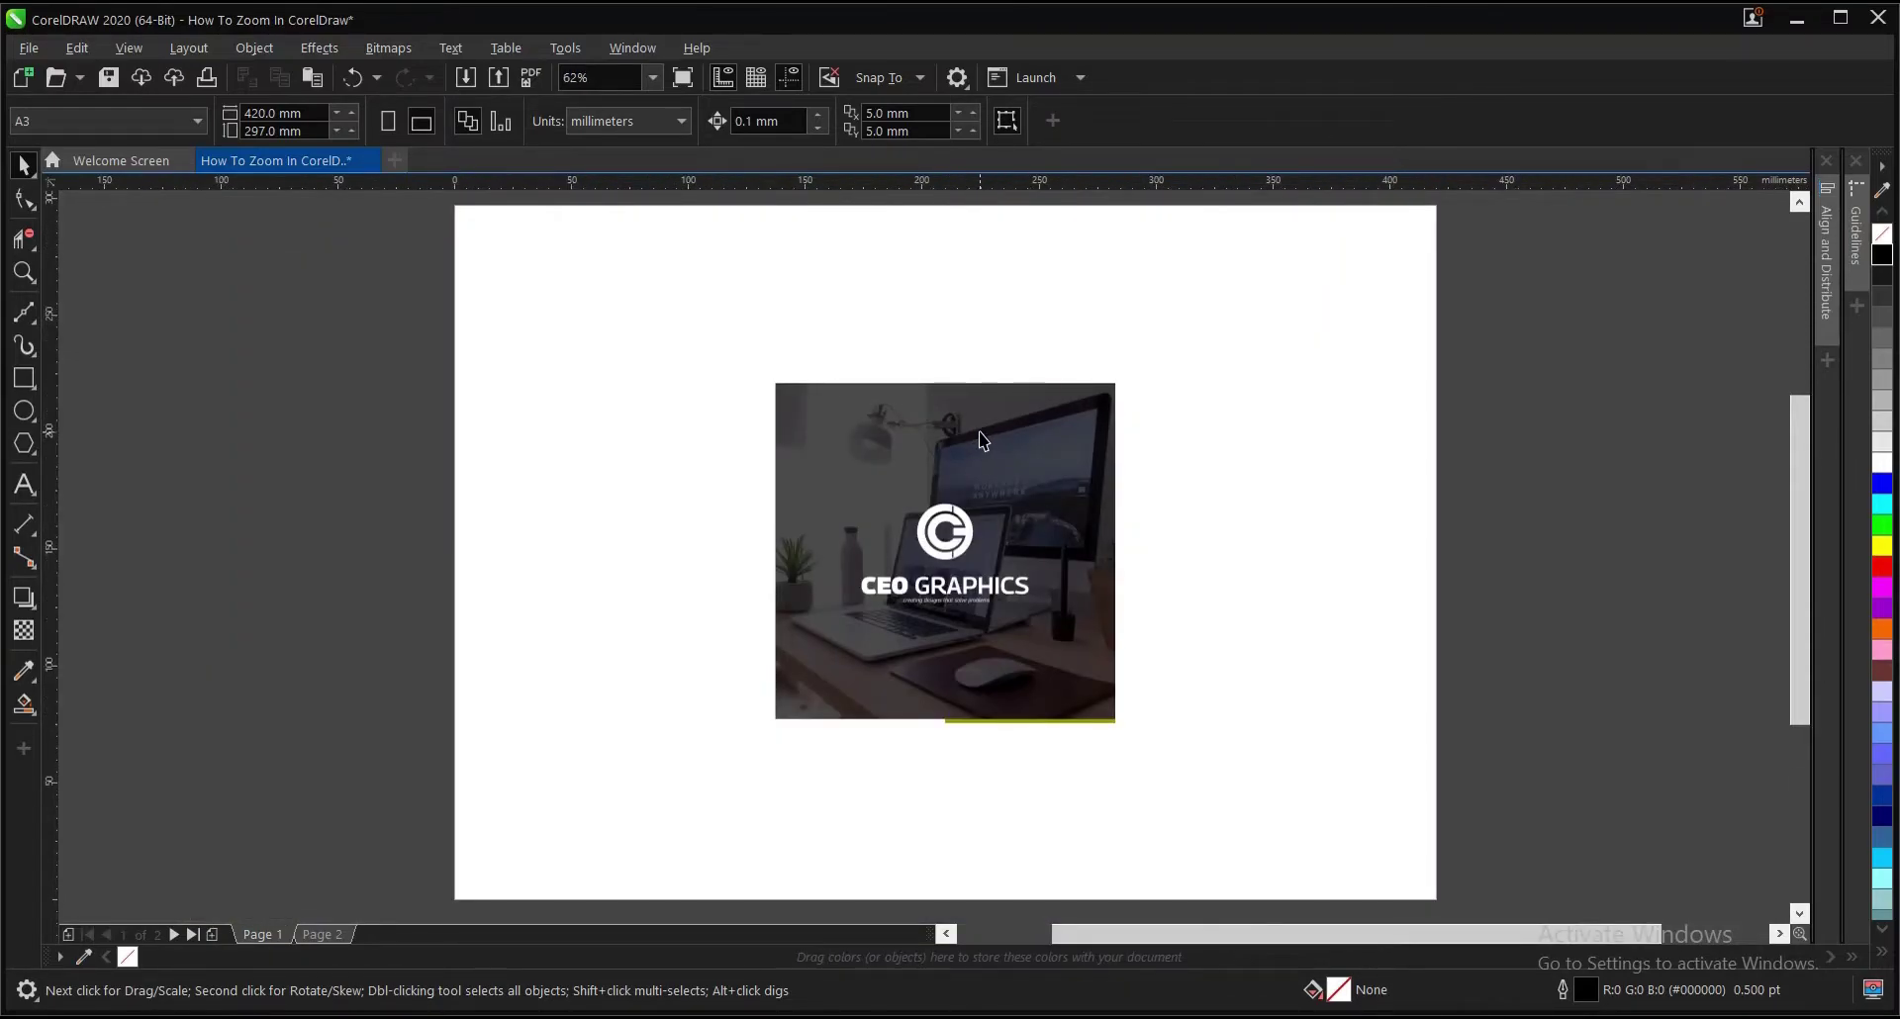
pyautogui.scroll(2, 972, 444)
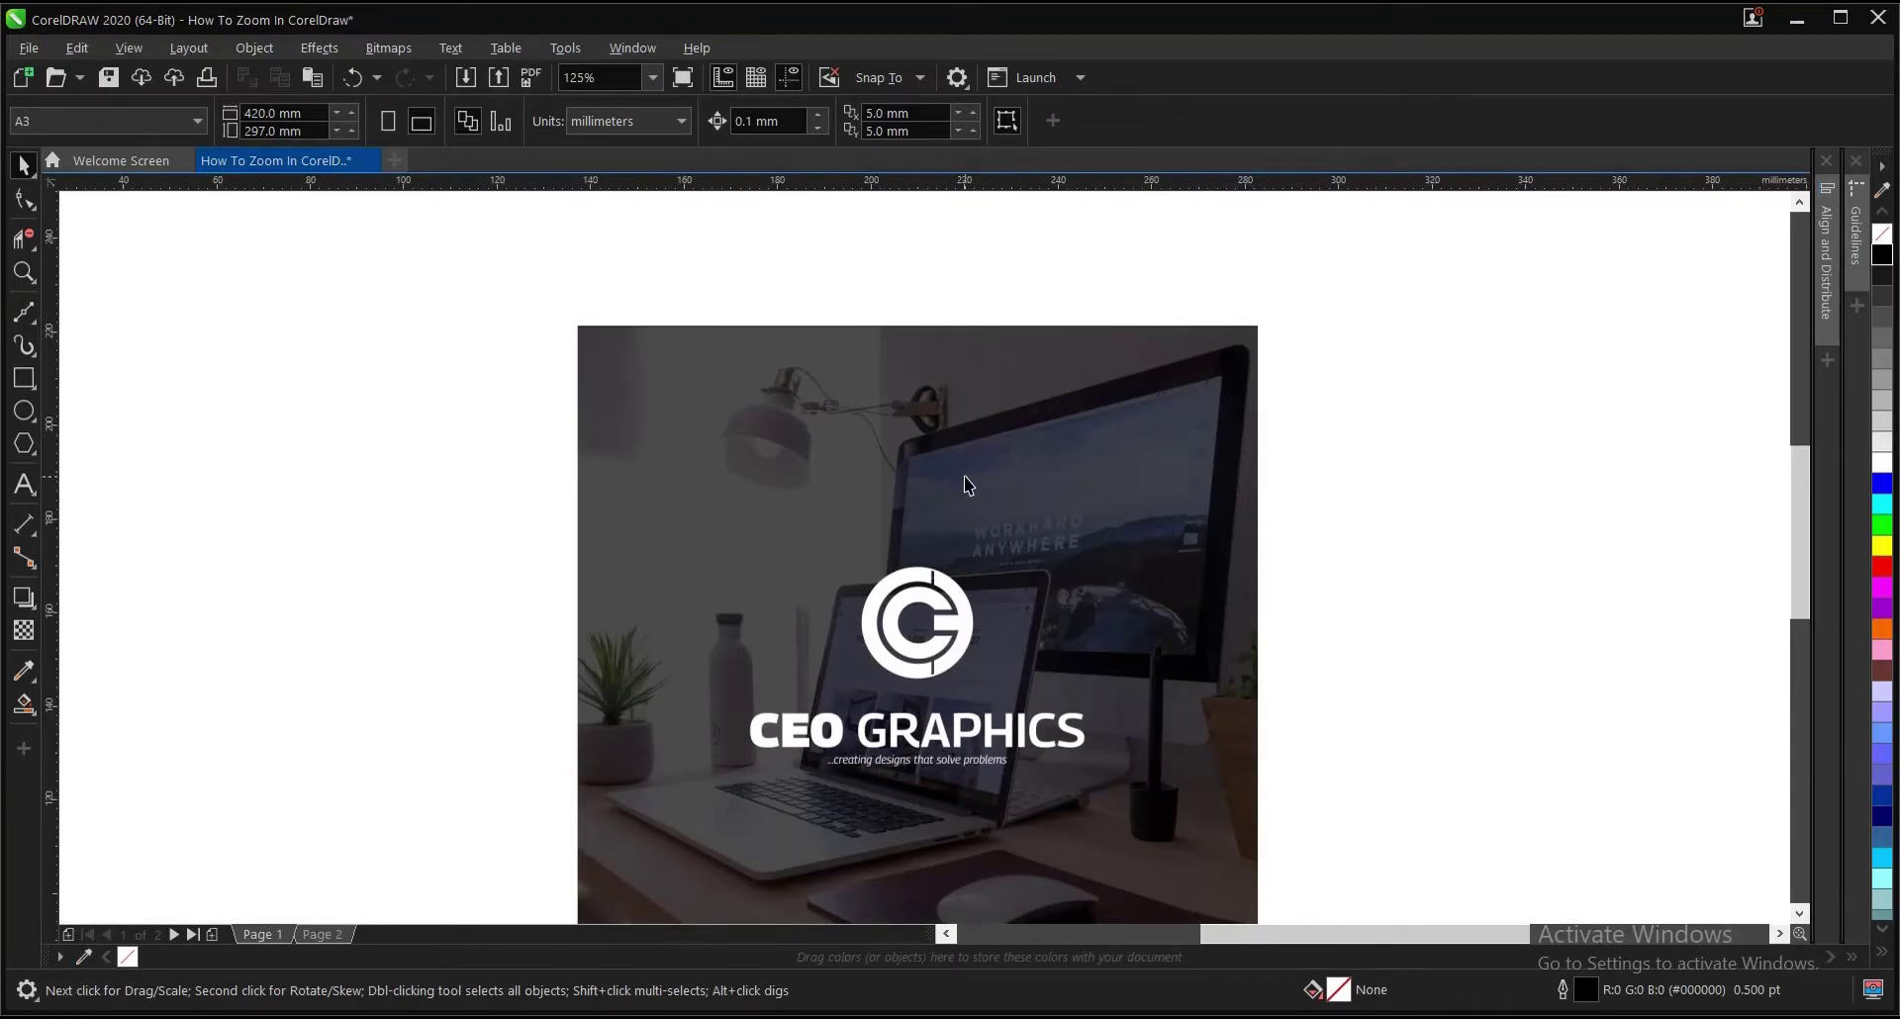
pyautogui.scroll(1, 964, 498)
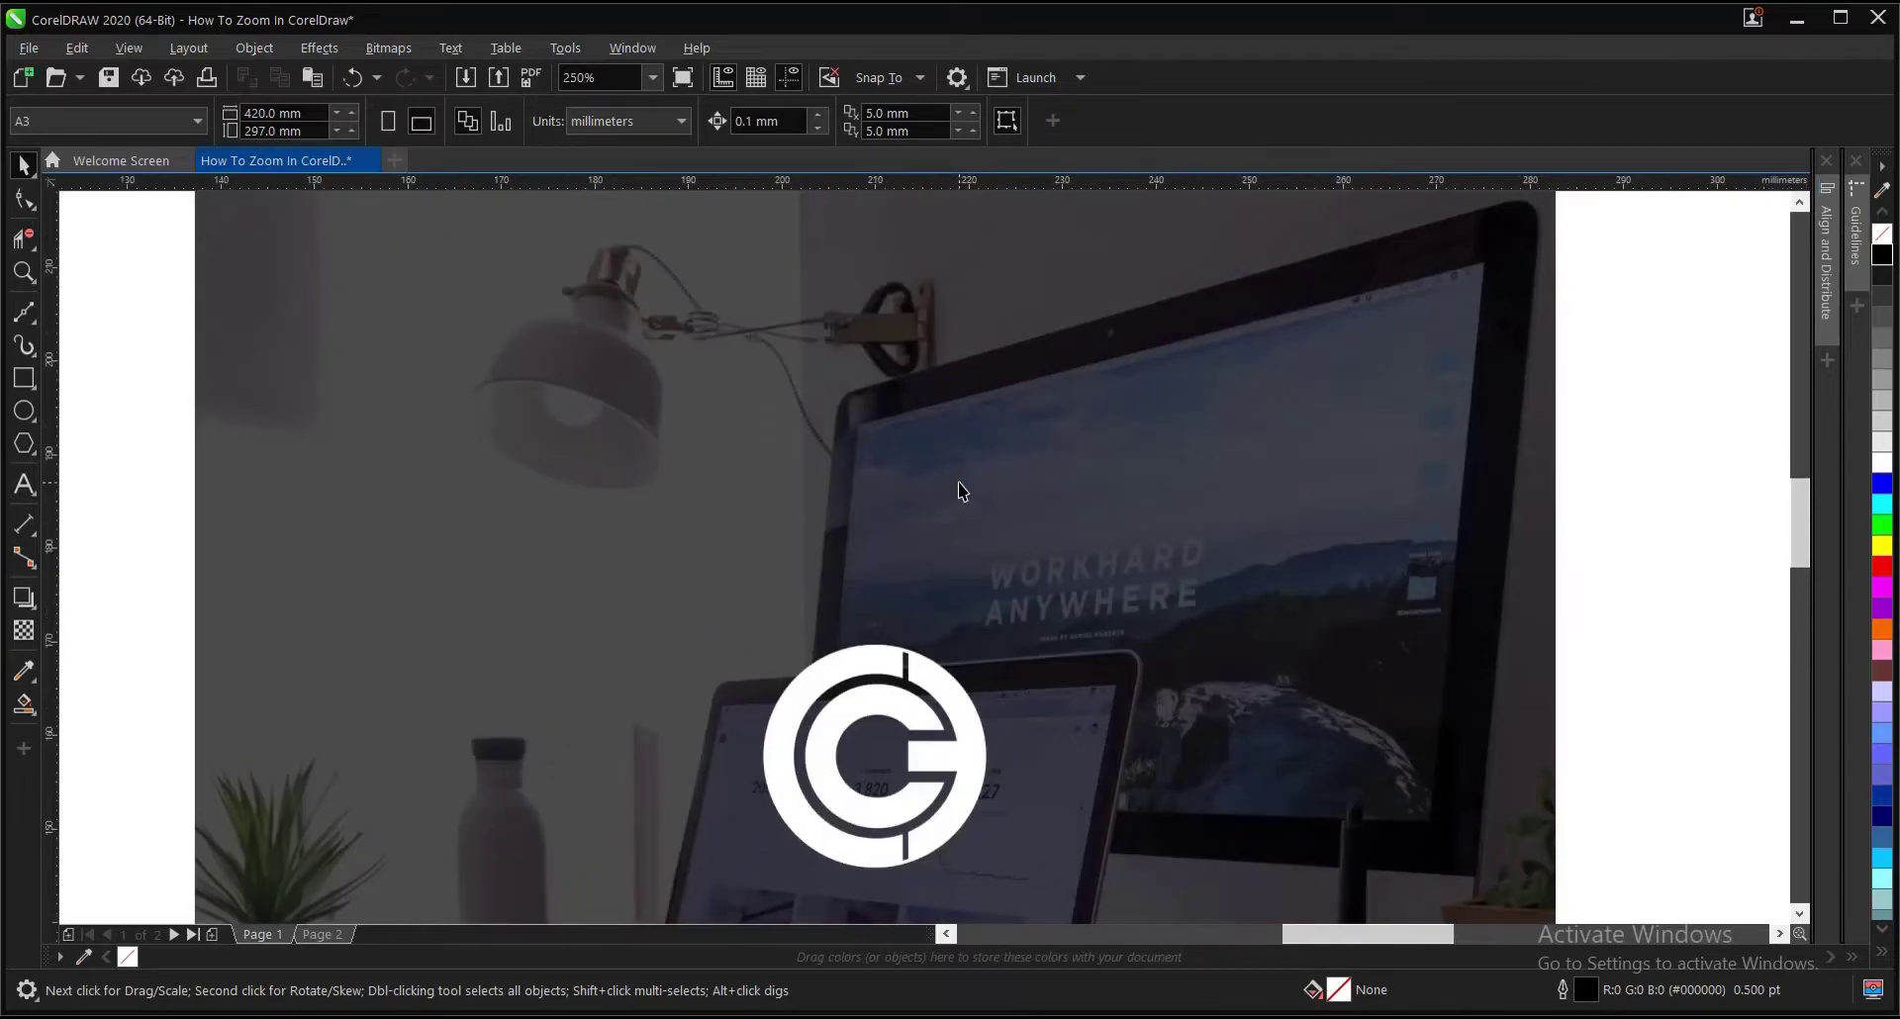
pyautogui.scroll(-1, 965, 490)
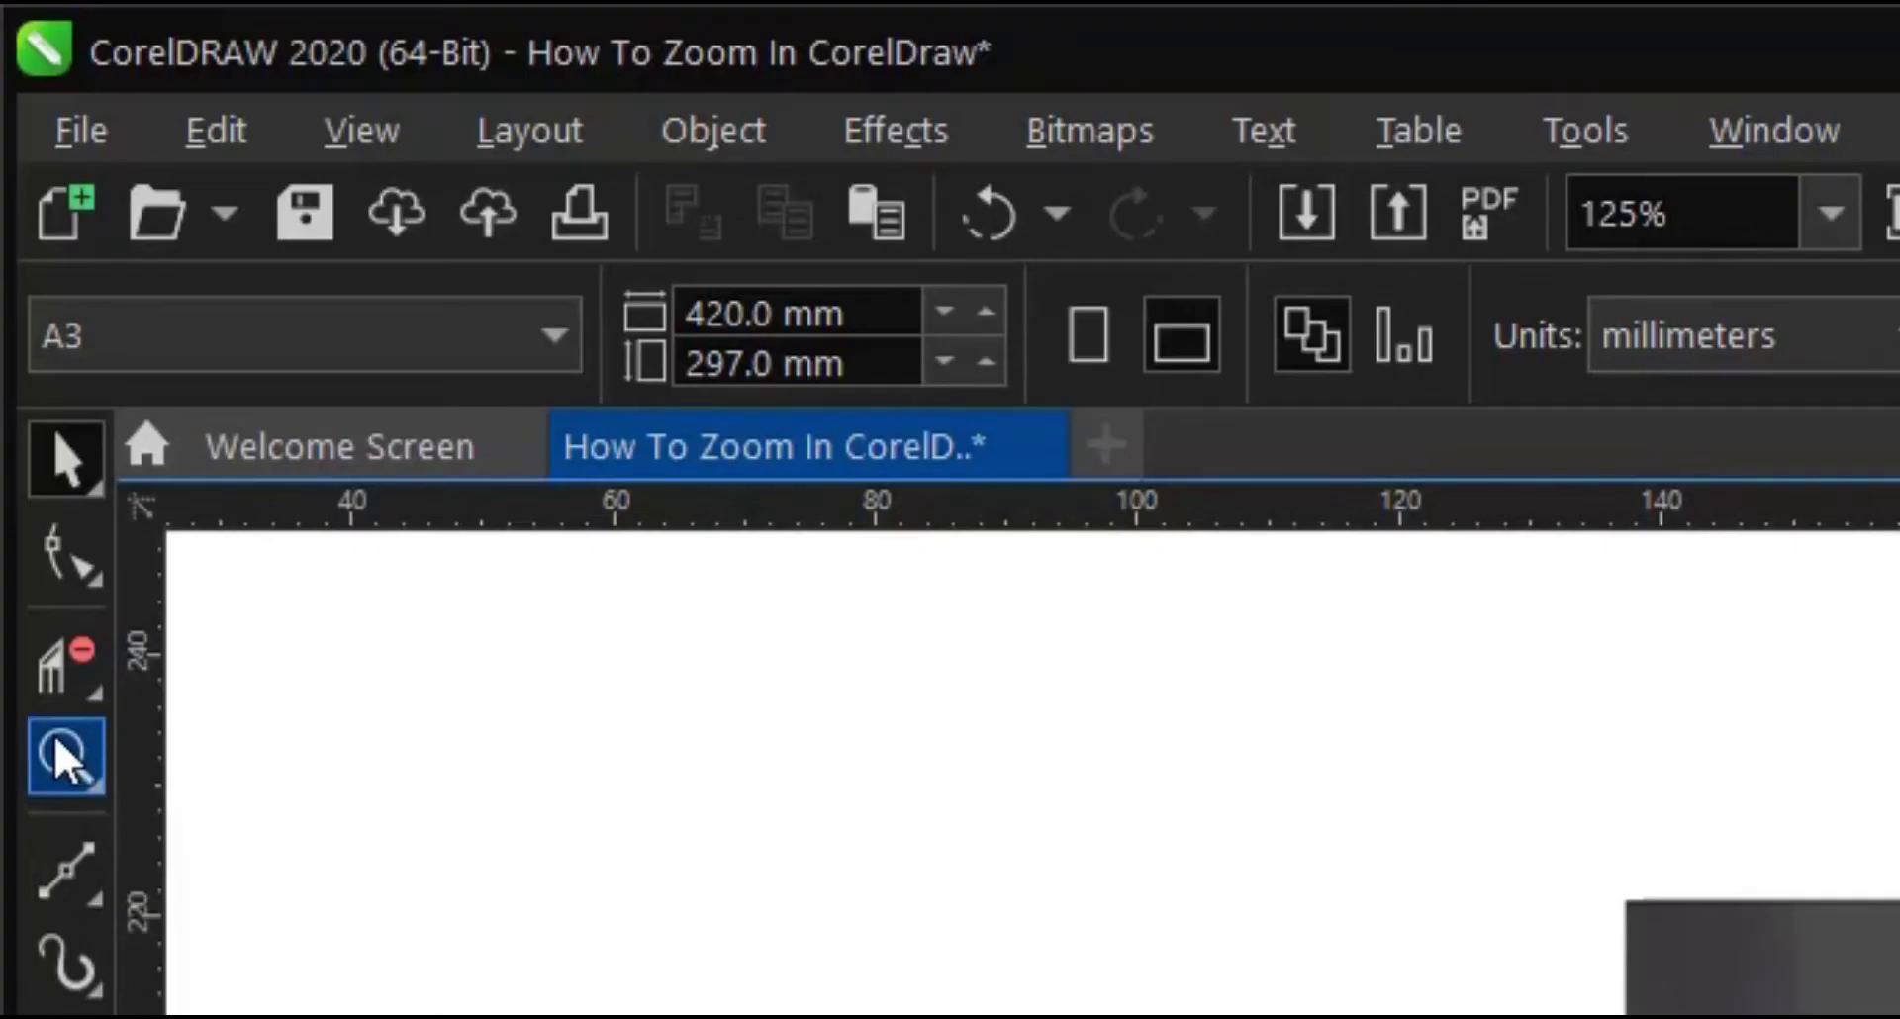
# Choose Zoom from the Zoom/Pan flyout, zoom out to 62%, then return to the Pick tool
pyautogui.click(53, 738)
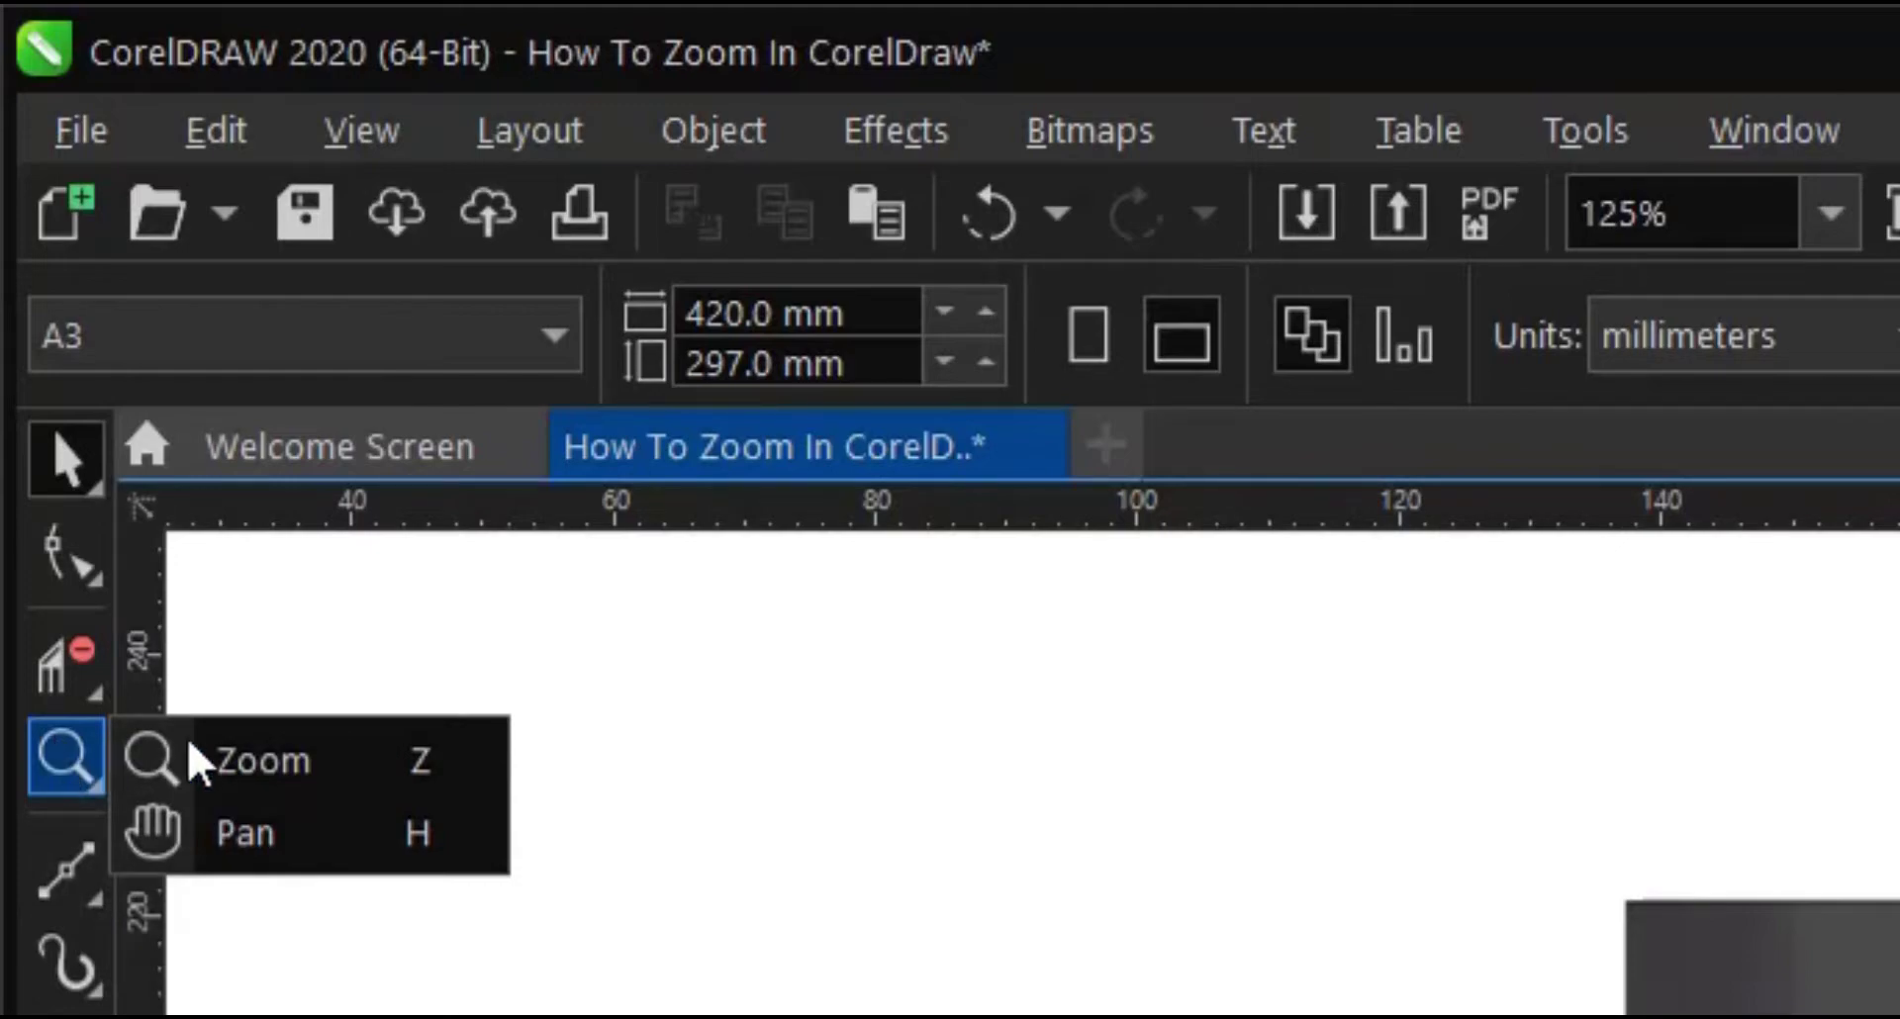
pyautogui.click(318, 760)
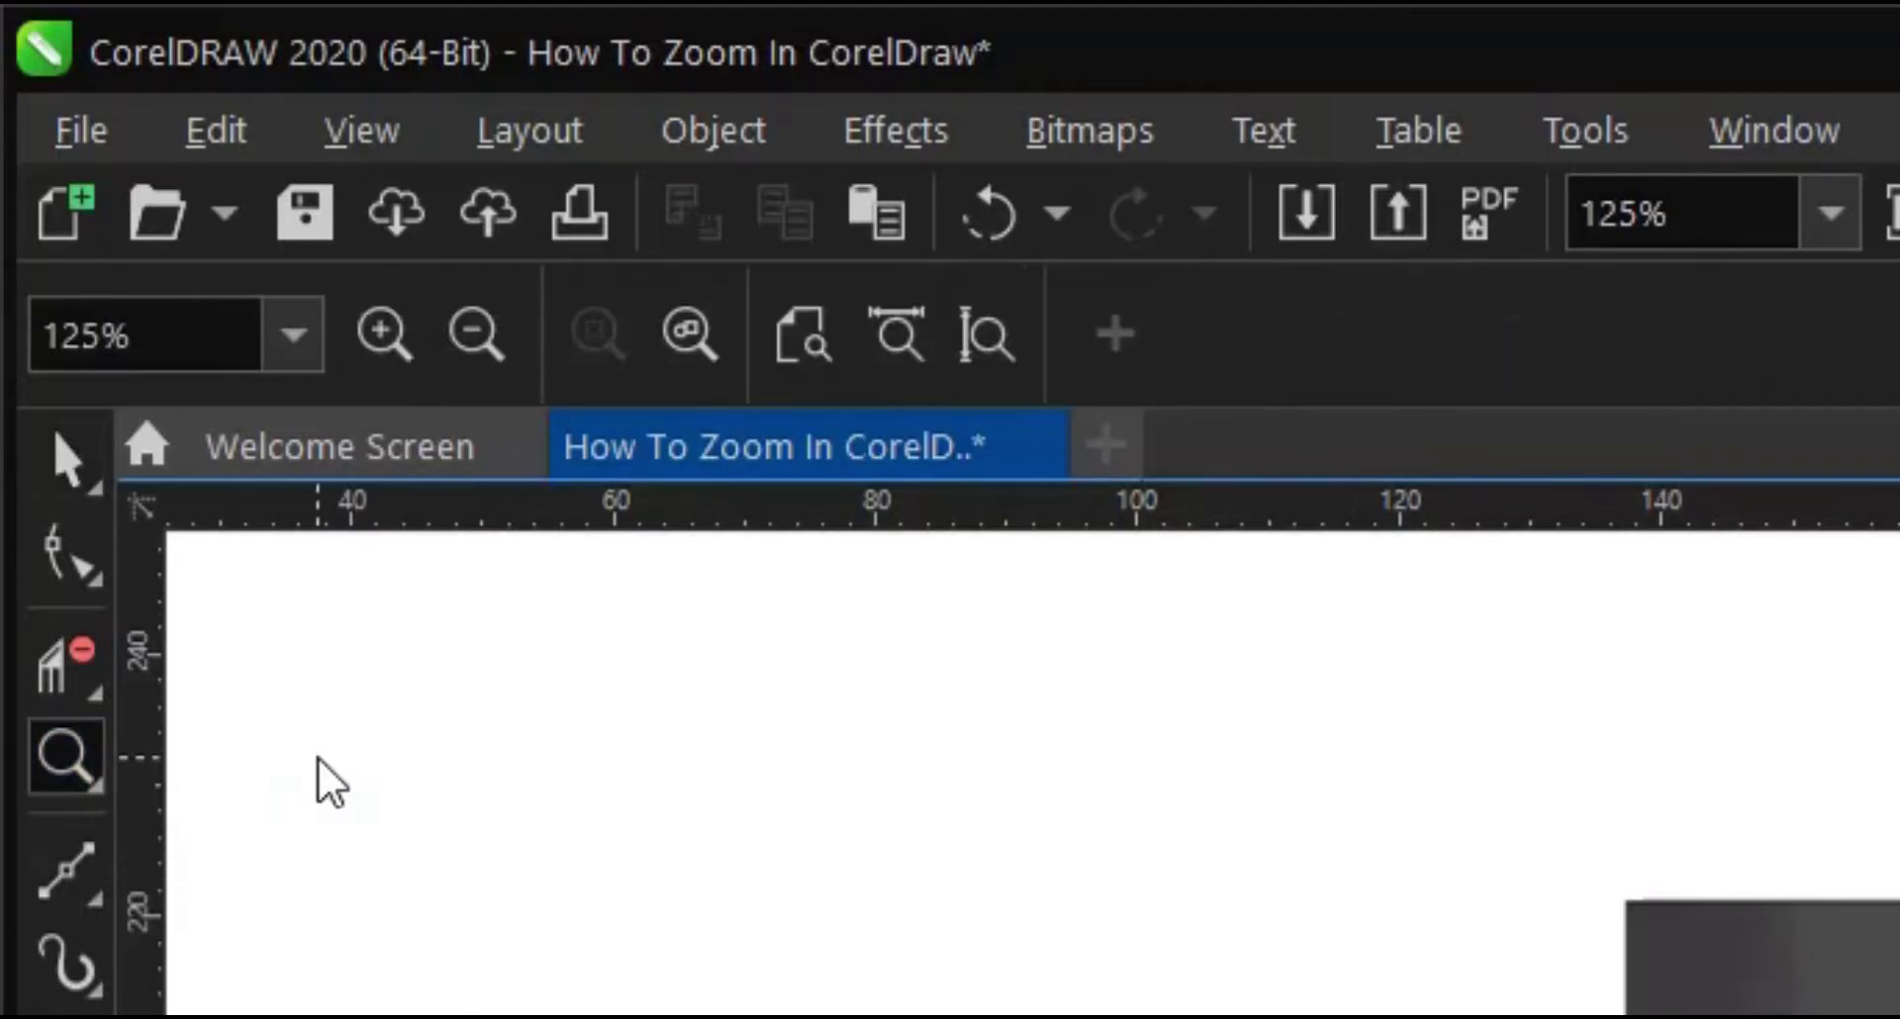
pyautogui.rightClick(757, 302)
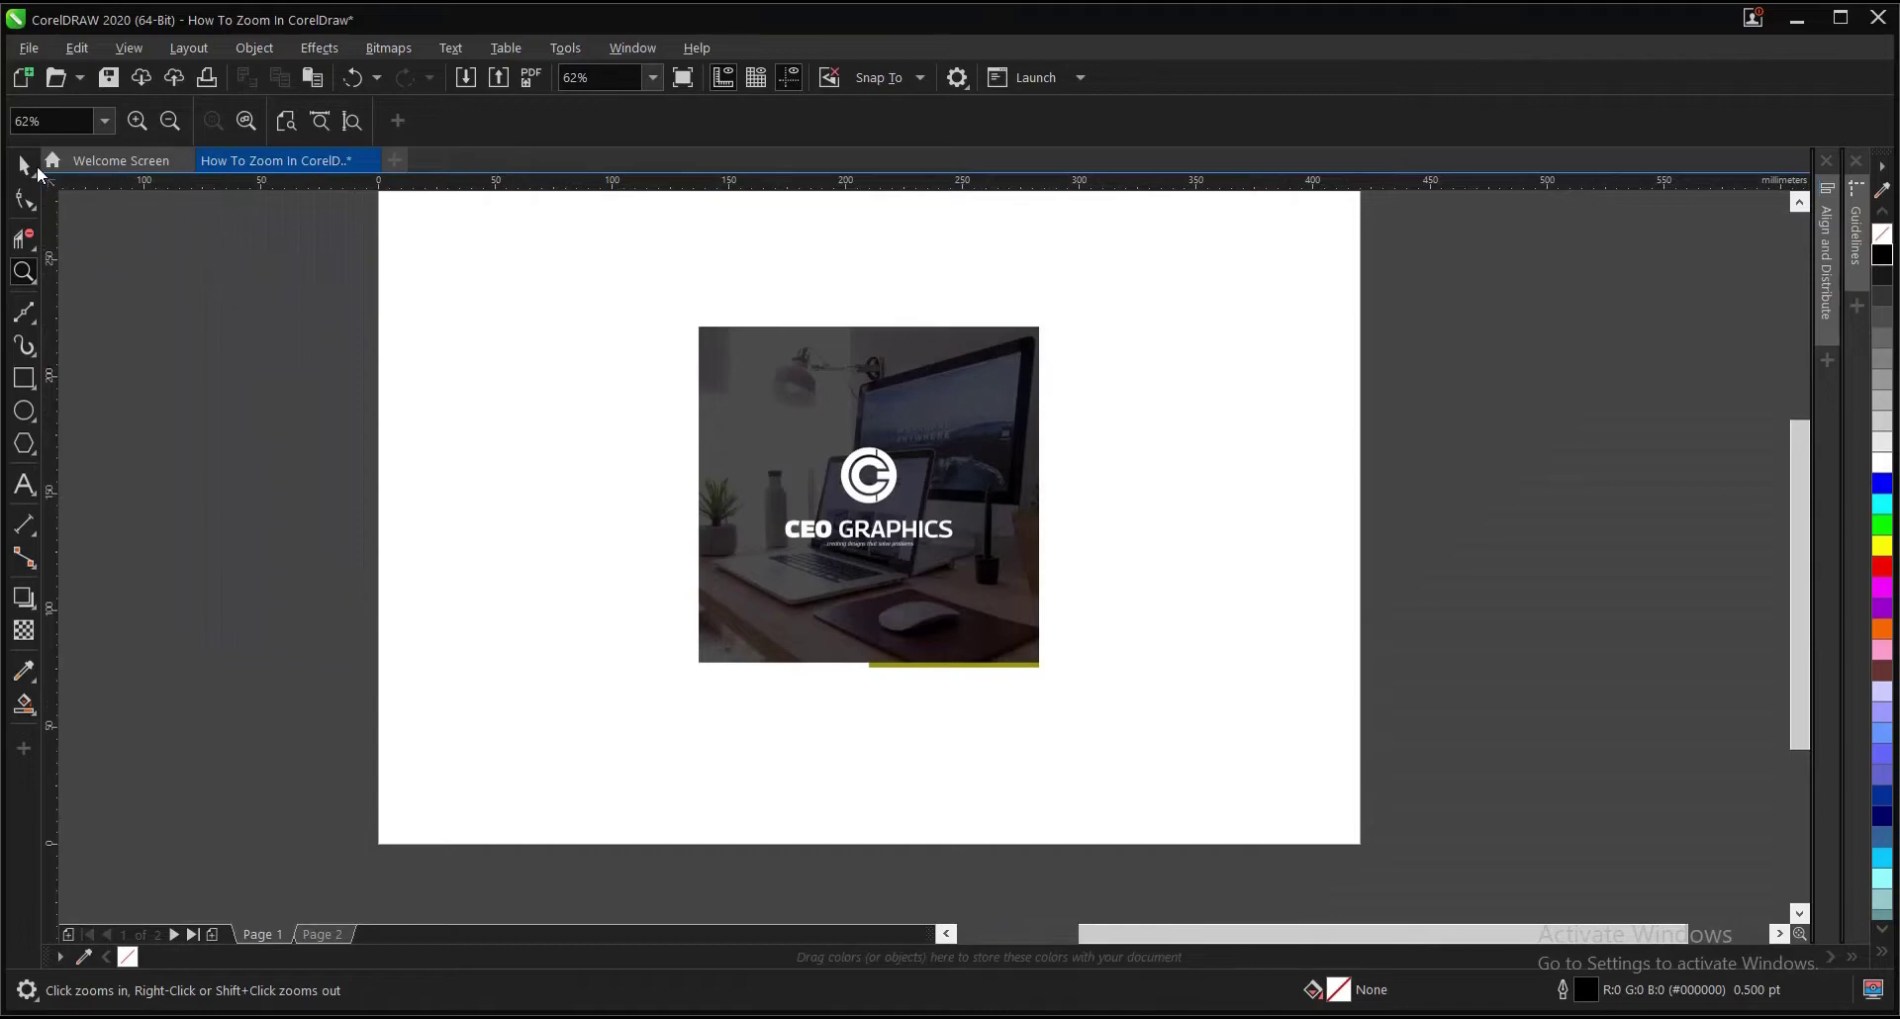
pyautogui.click(24, 164)
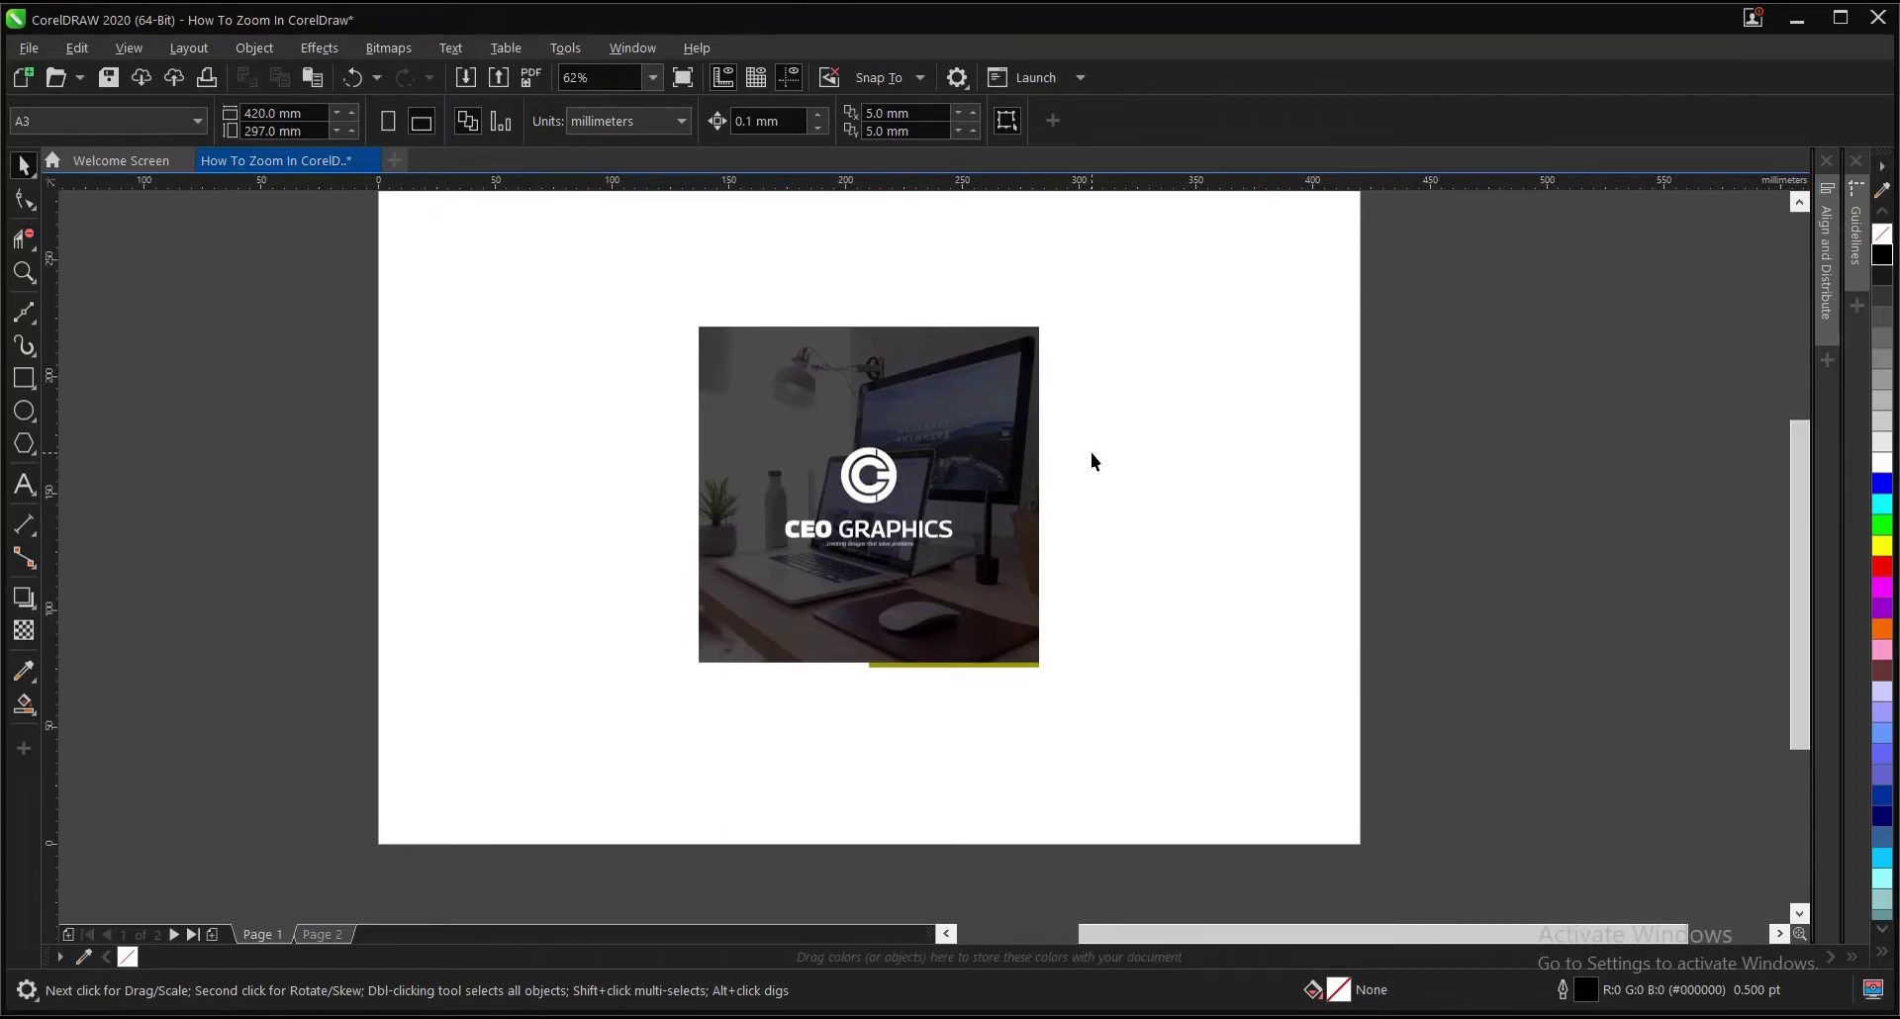
pyautogui.scroll(2, 1091, 453)
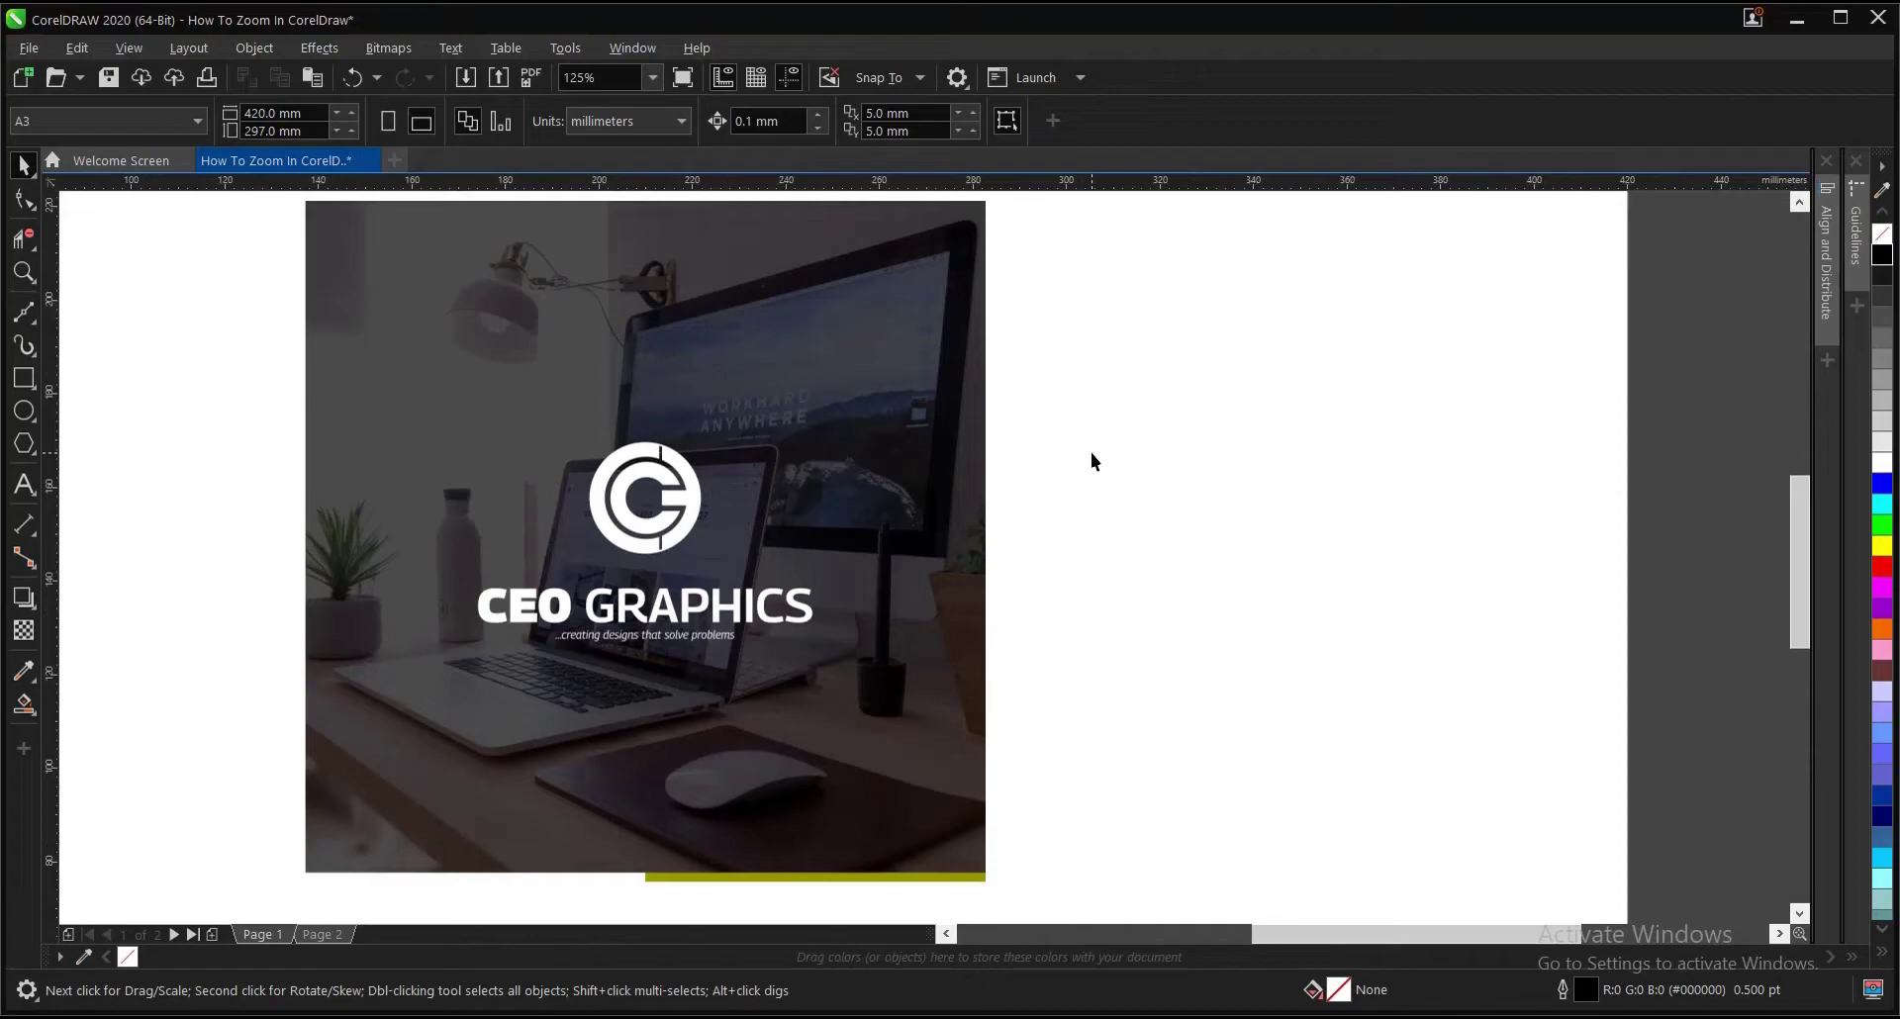
pyautogui.scroll(4, 1091, 453)
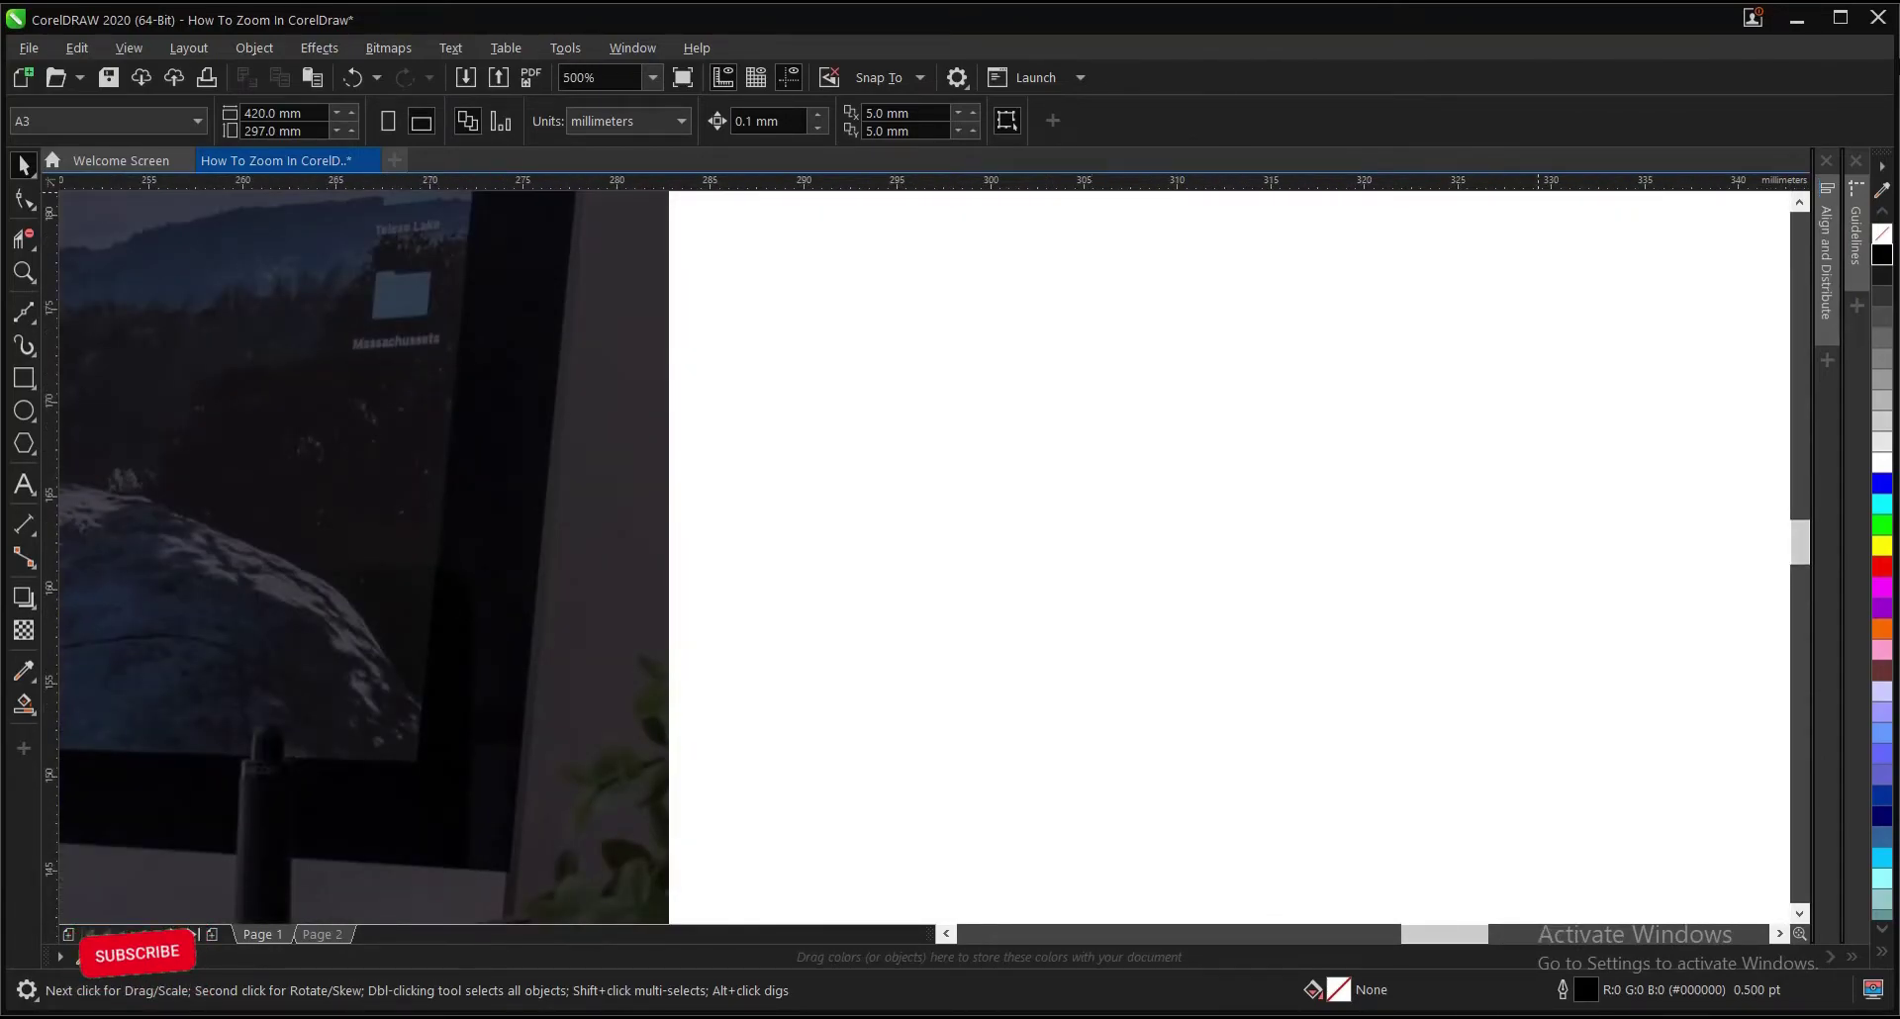
pyautogui.scroll(-6, 1090, 453)
pyautogui.press('F3')
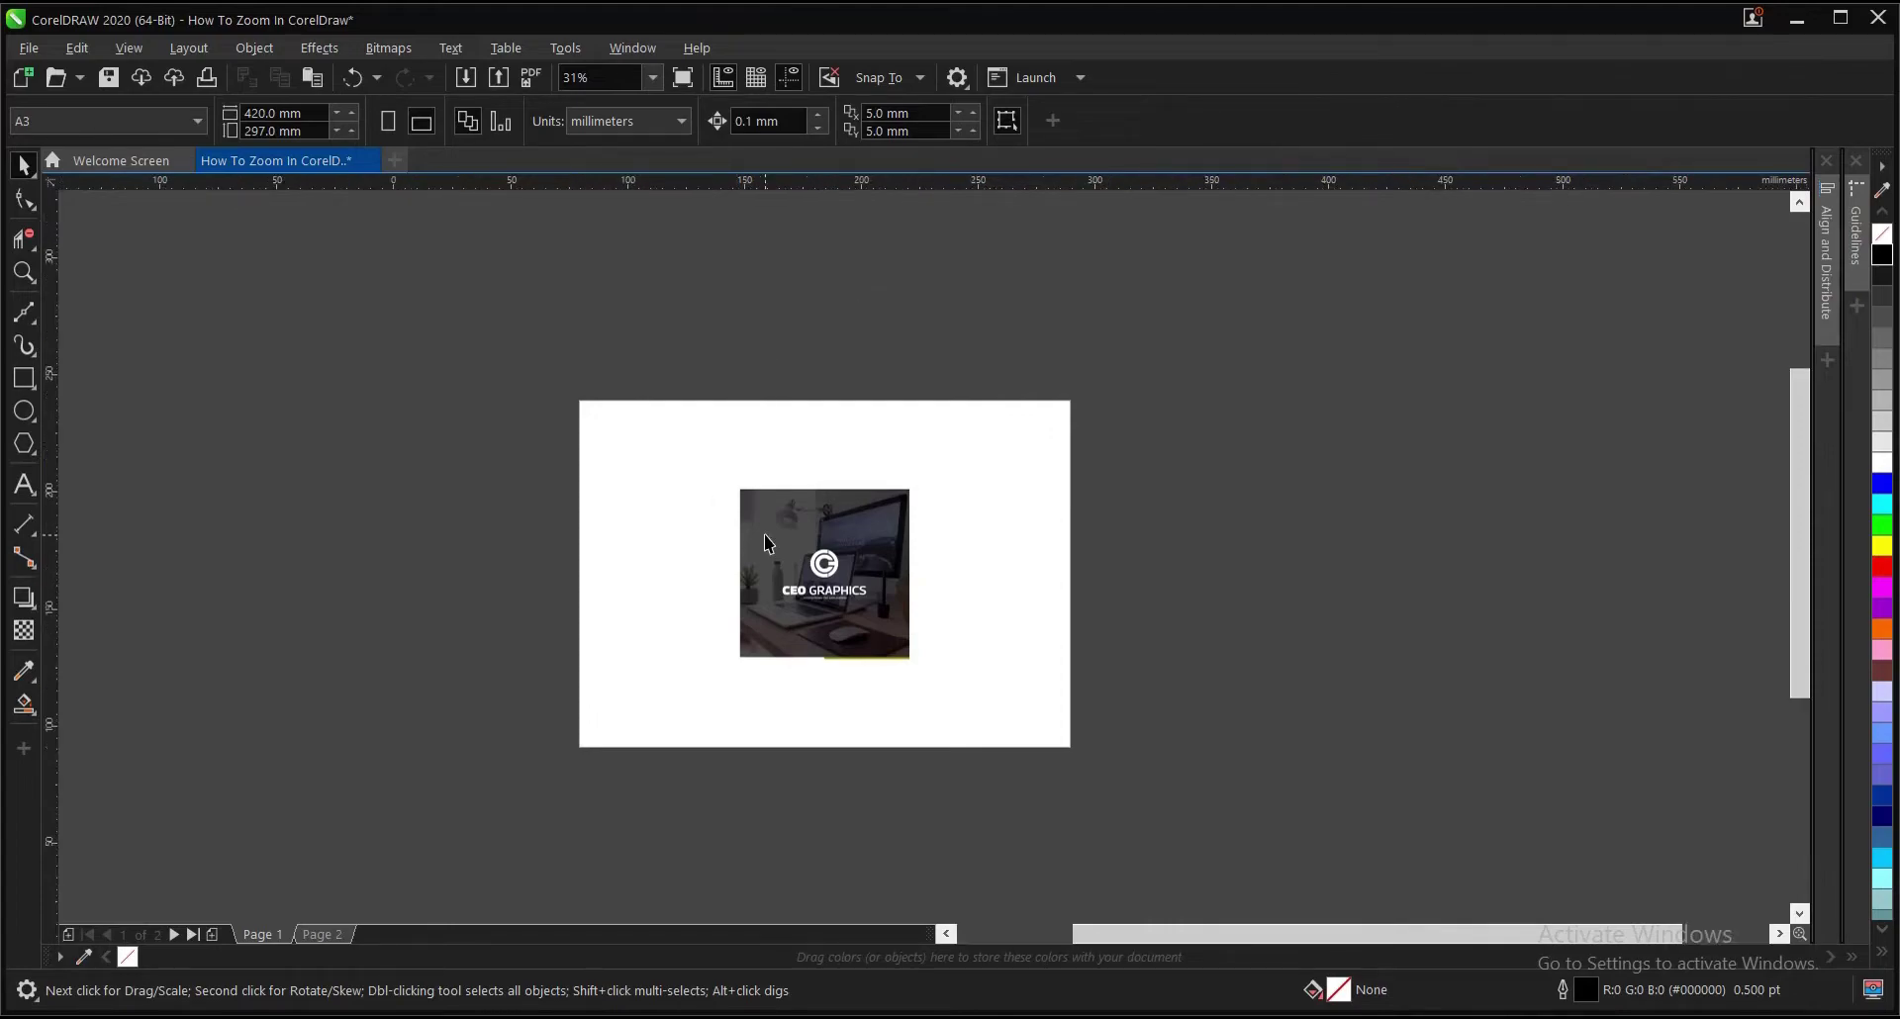
pyautogui.scroll(1, 787, 499)
pyautogui.scroll(-1, 799, 507)
pyautogui.scroll(1, 799, 534)
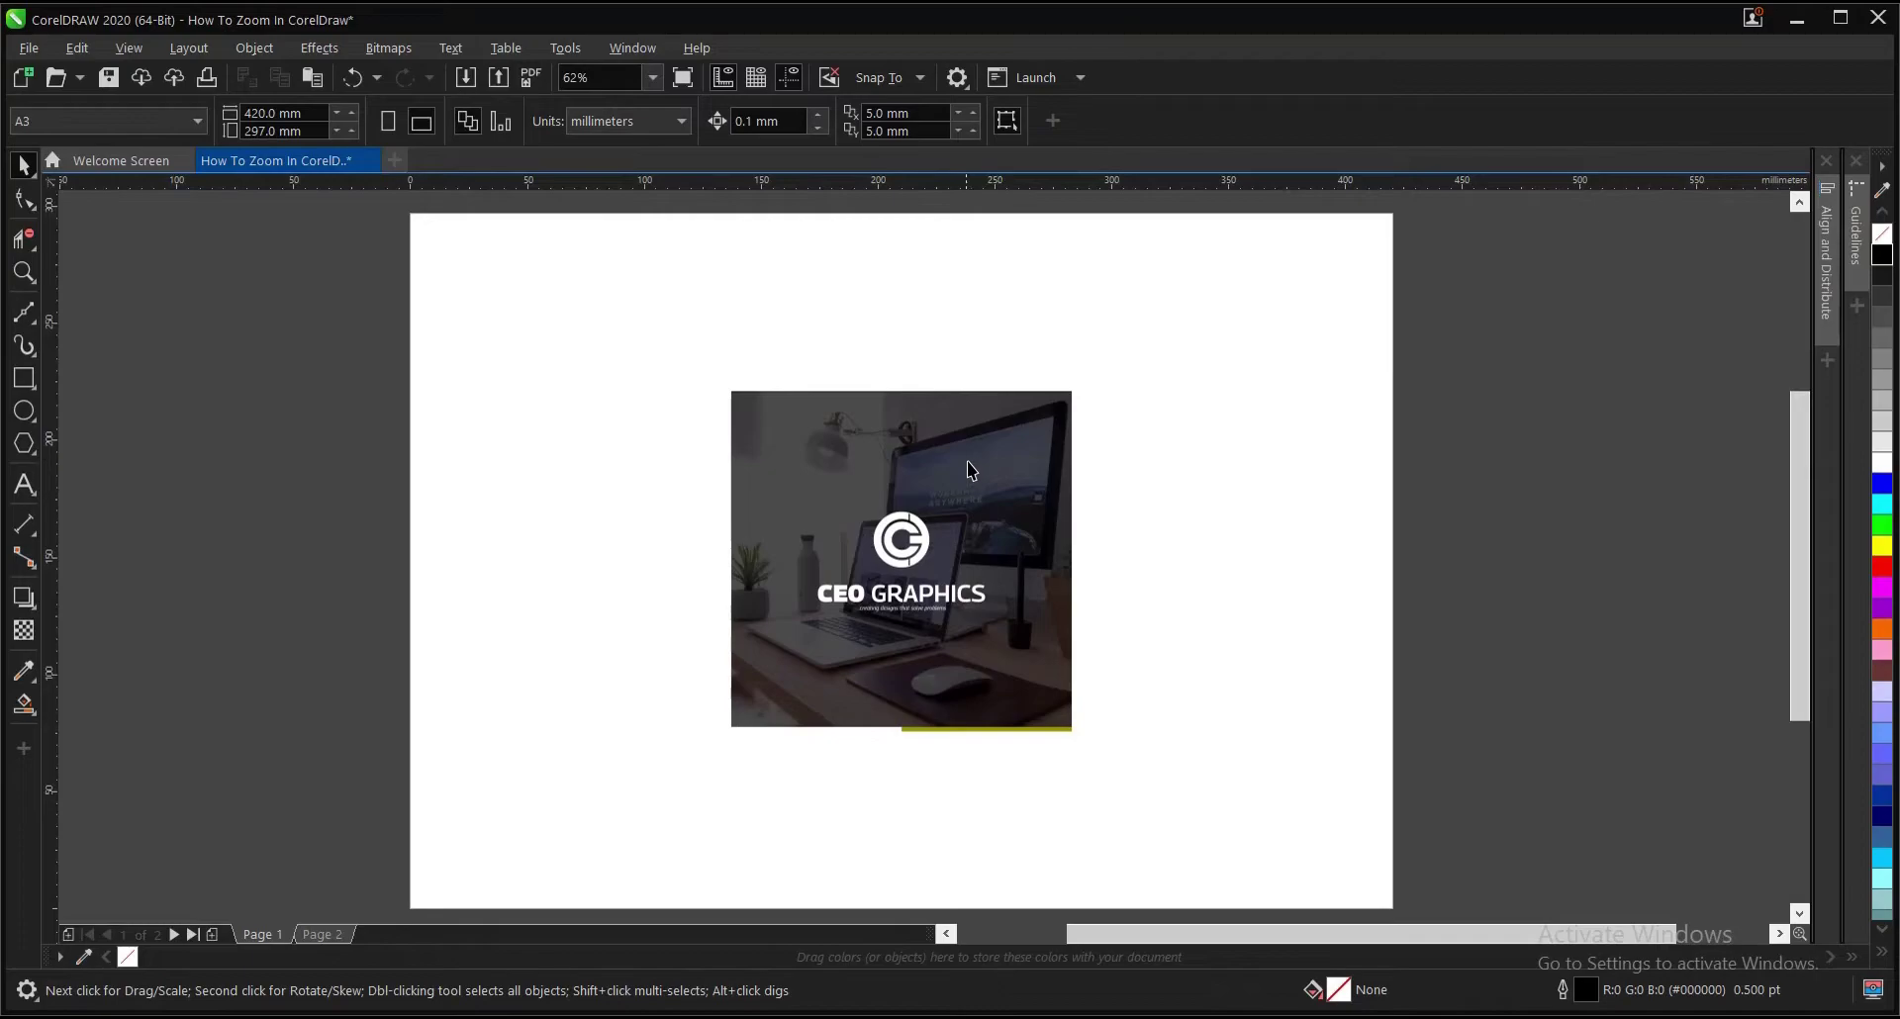
# With the Zoom tool, marquee-zoom onto the CEO Graphics photo, step closer, then back out one step
pyautogui.click(24, 272)
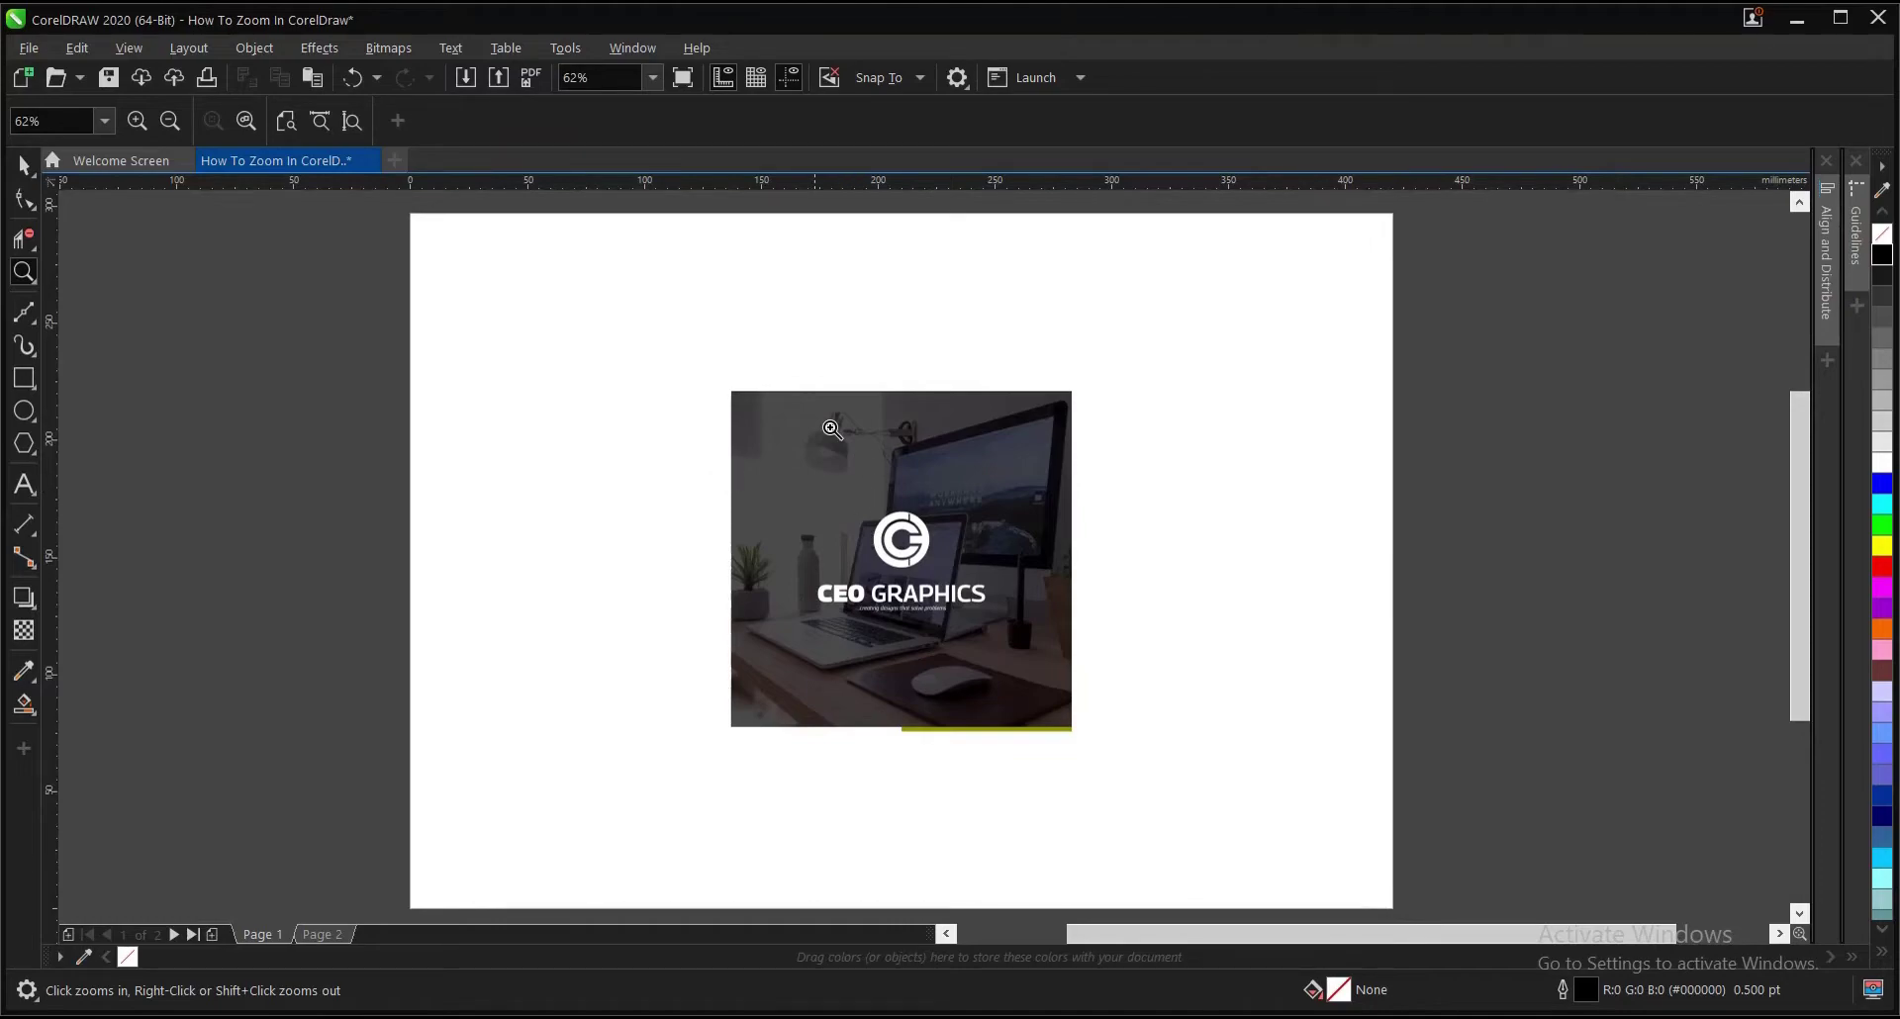
pyautogui.moveTo(715, 378); pyautogui.dragTo(1100, 754)
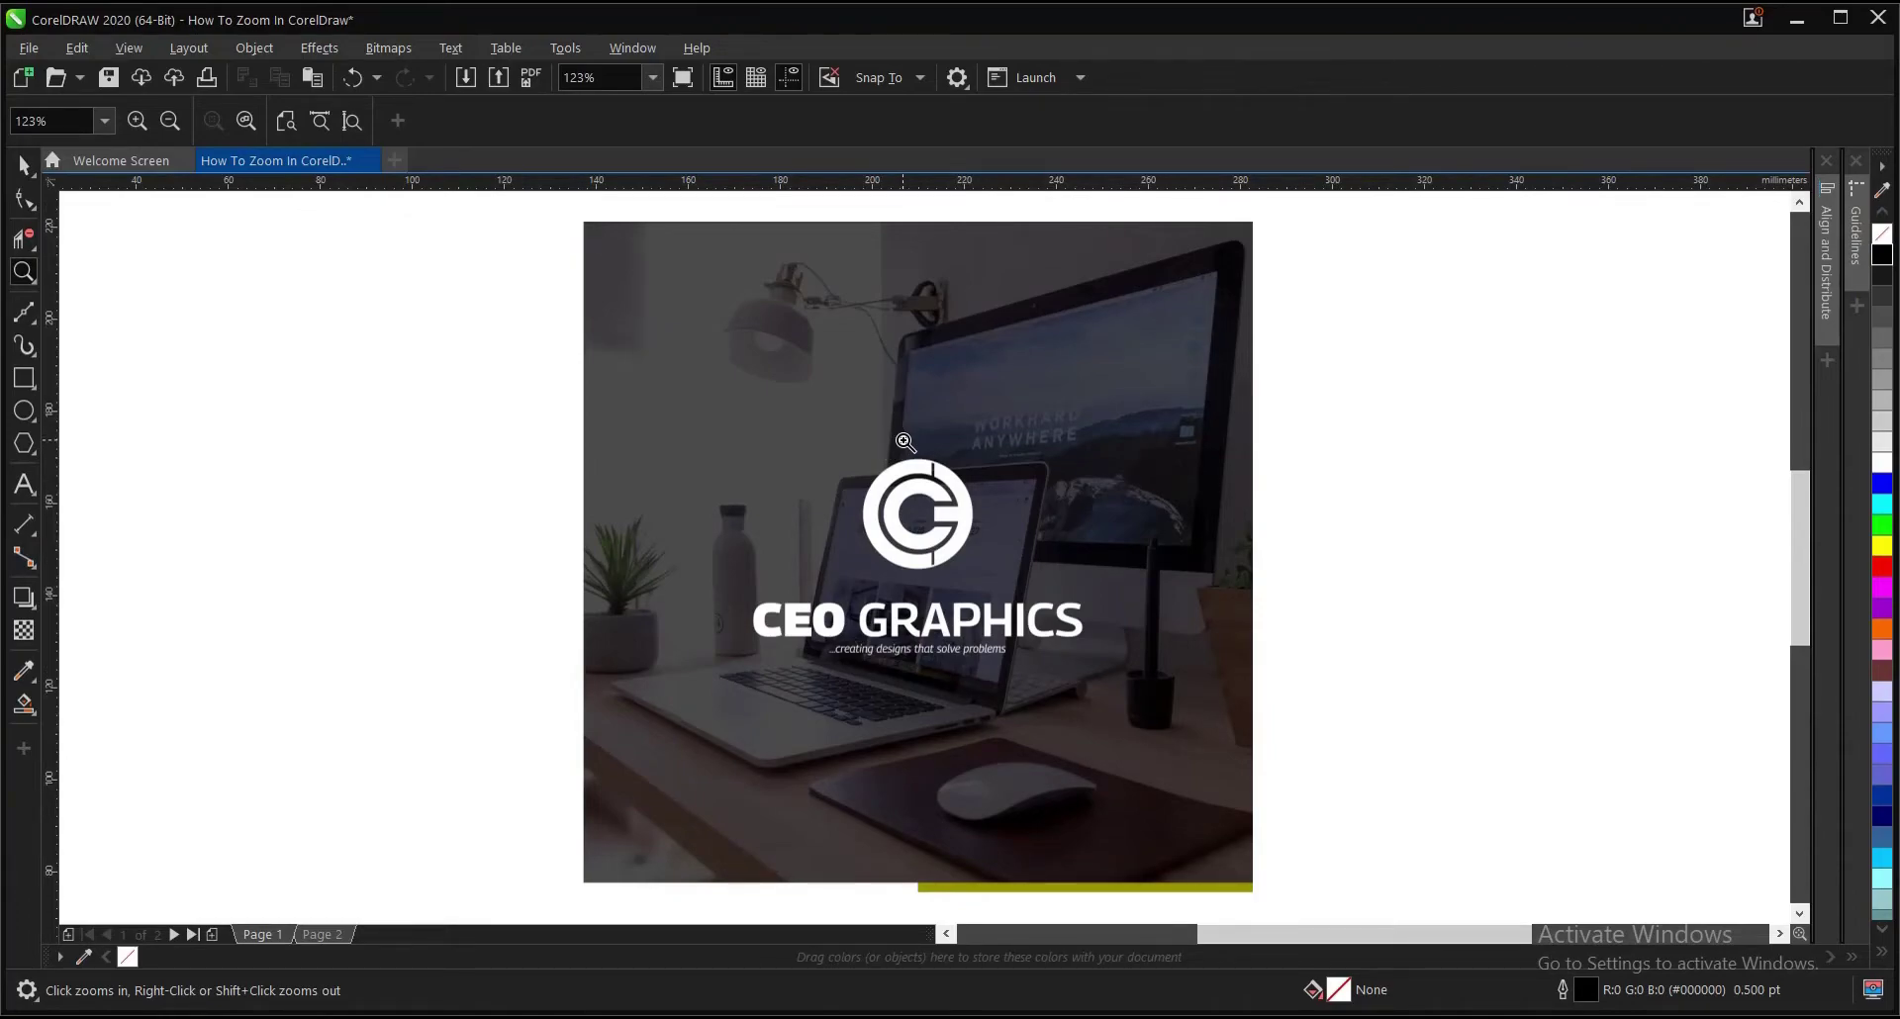
pyautogui.click(536, 400)
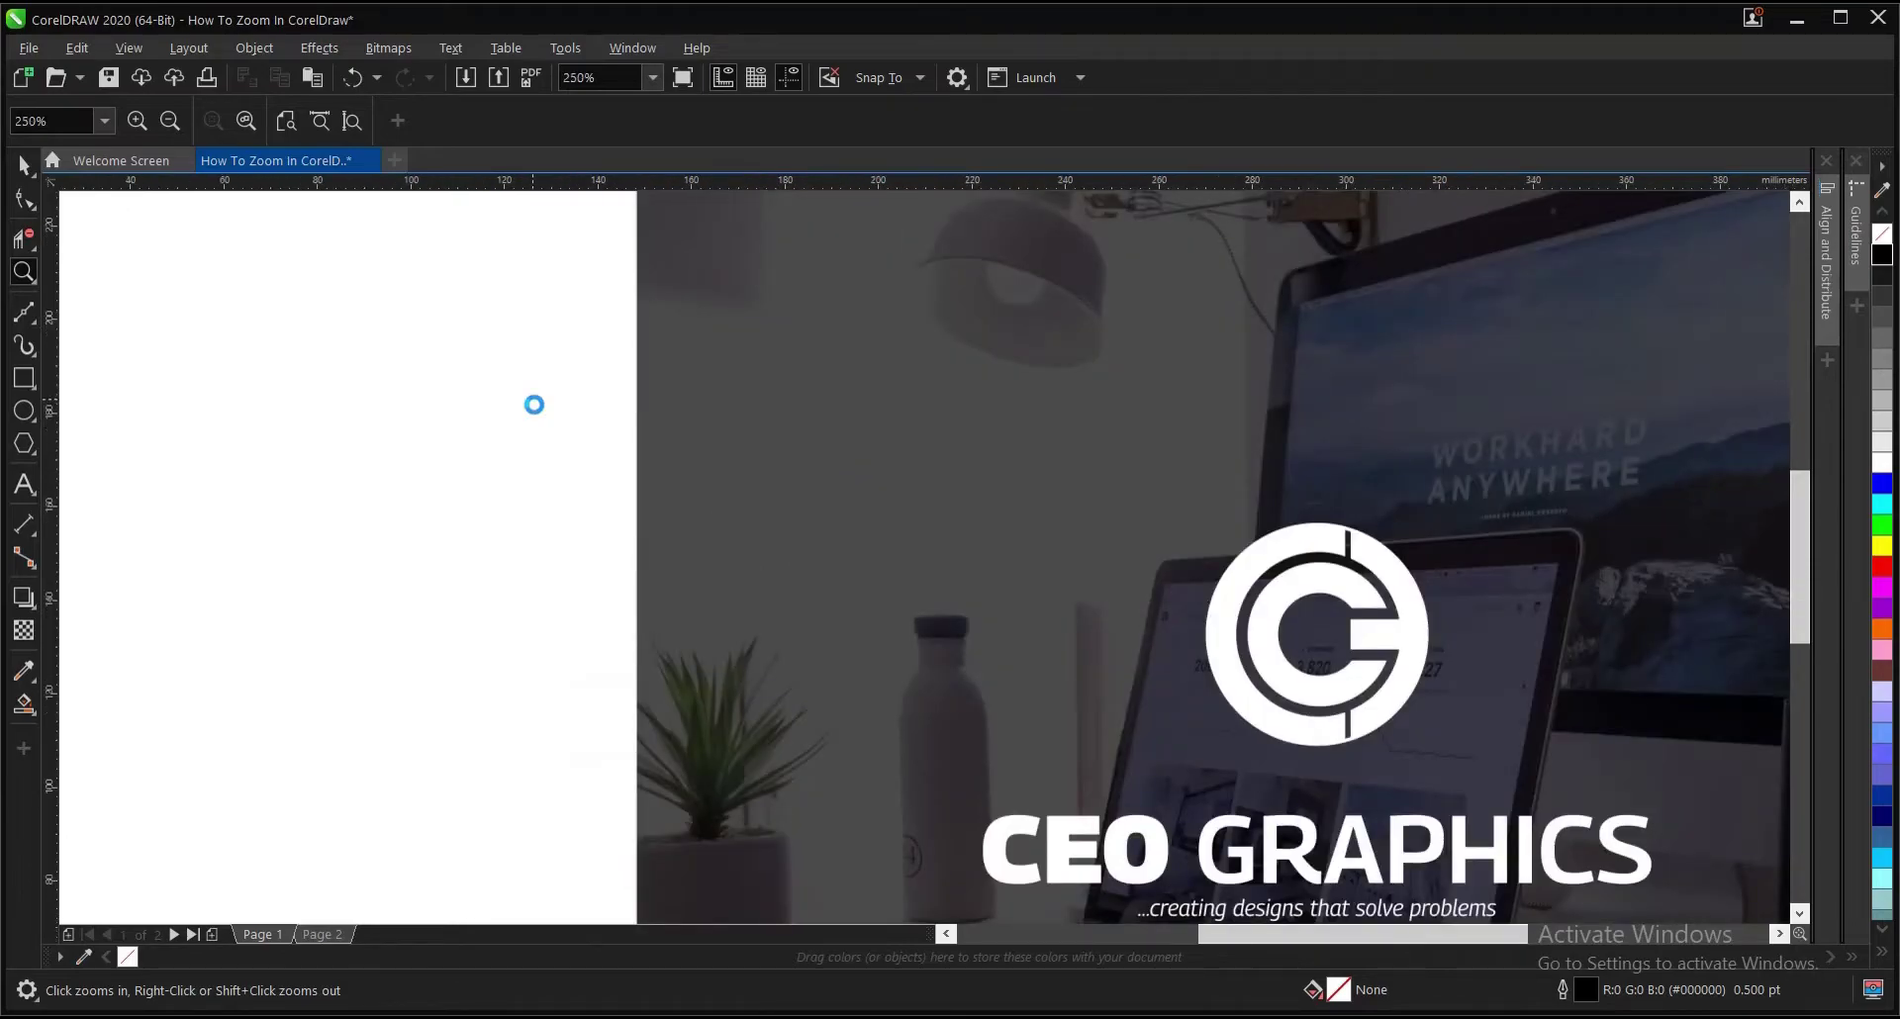
pyautogui.rightClick(531, 403)
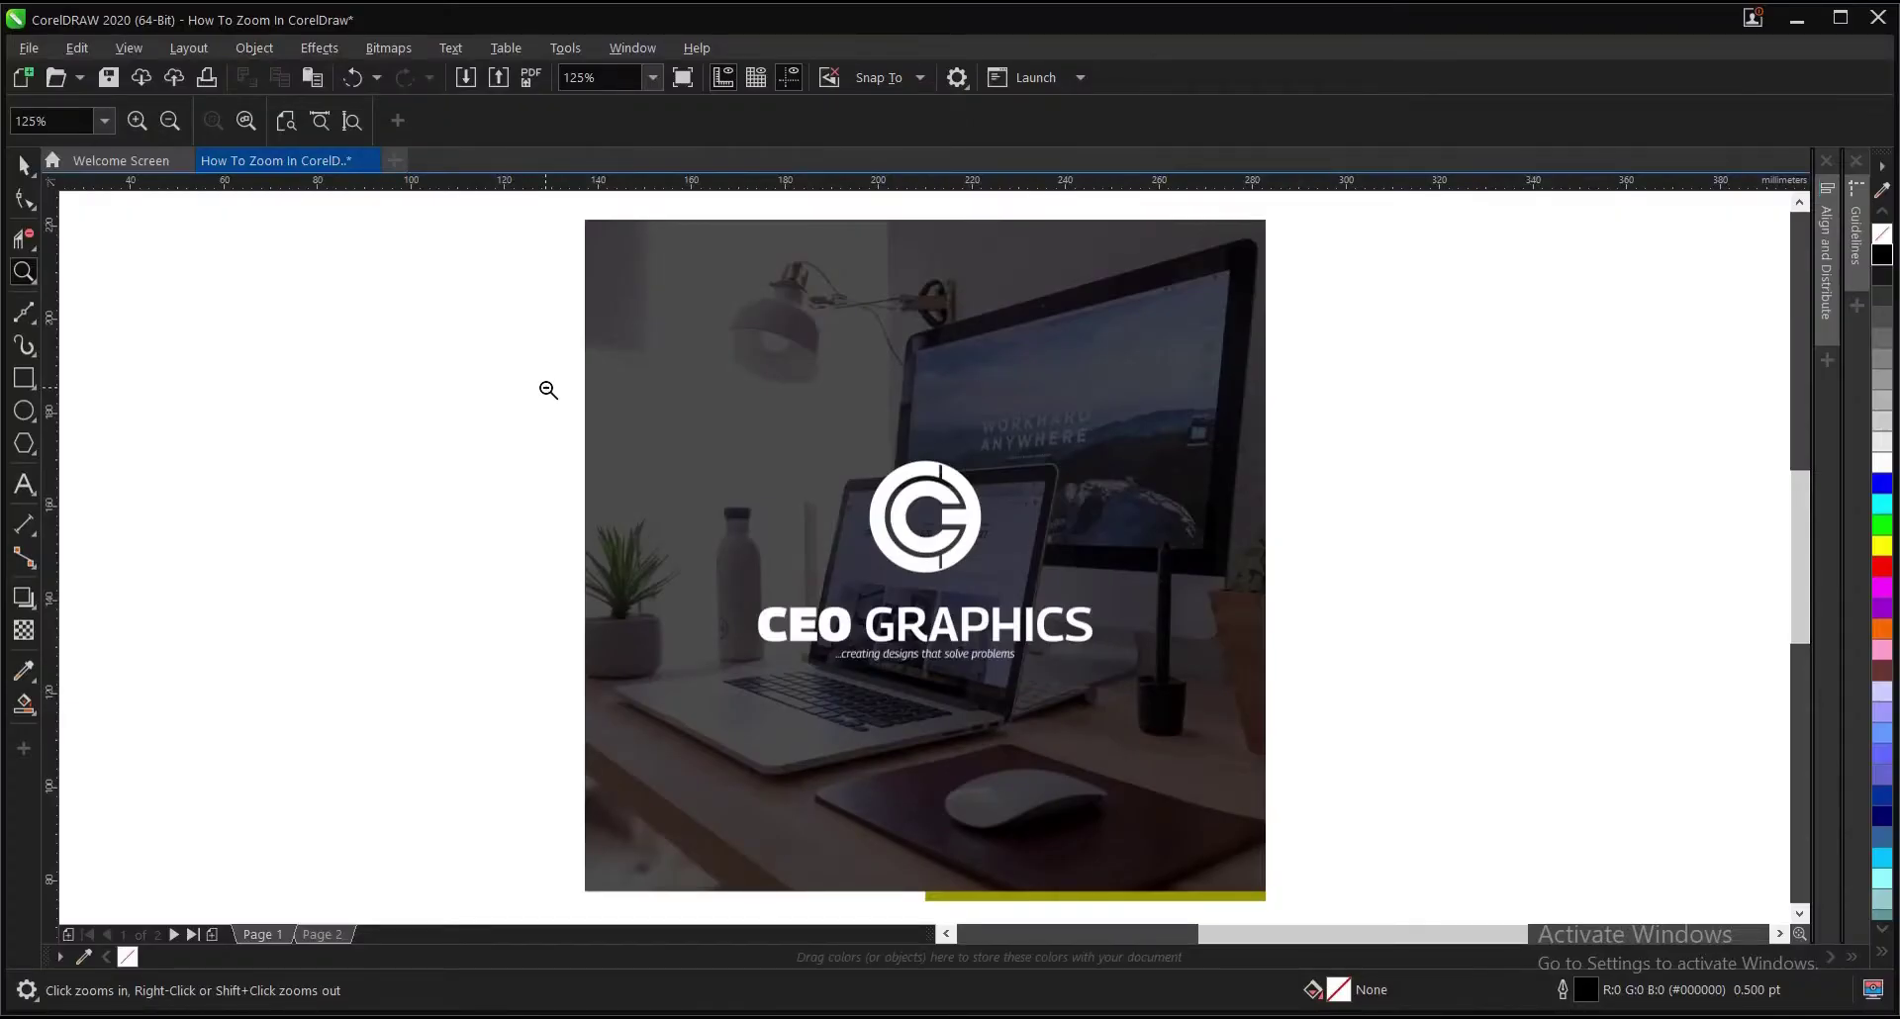
# Zoom out to show more workspace, then marquee-zoom in until the logo image fills the view
pyautogui.keyDown('shift'); pyautogui.click(548, 390); pyautogui.keyUp('shift')
pyautogui.keyDown('shift'); pyautogui.click(825, 562); pyautogui.keyUp('shift')
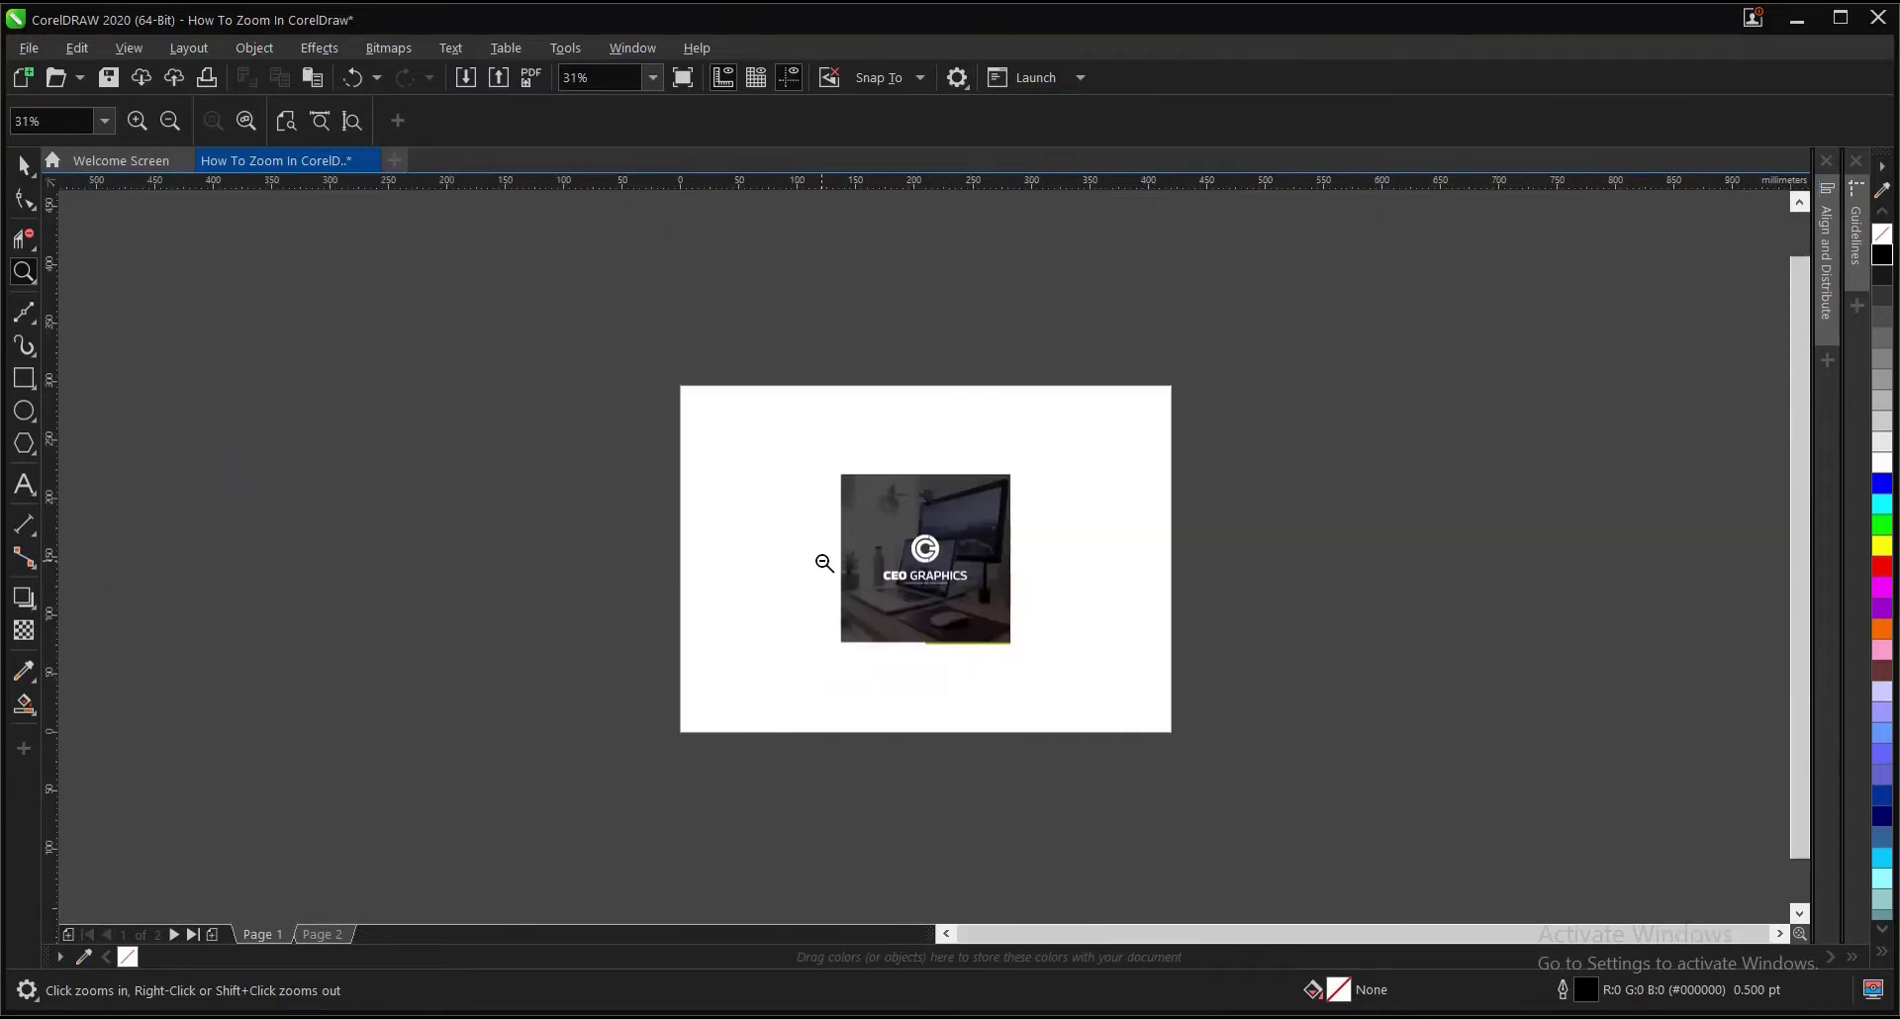
pyautogui.moveTo(823, 449); pyautogui.dragTo(1052, 660)
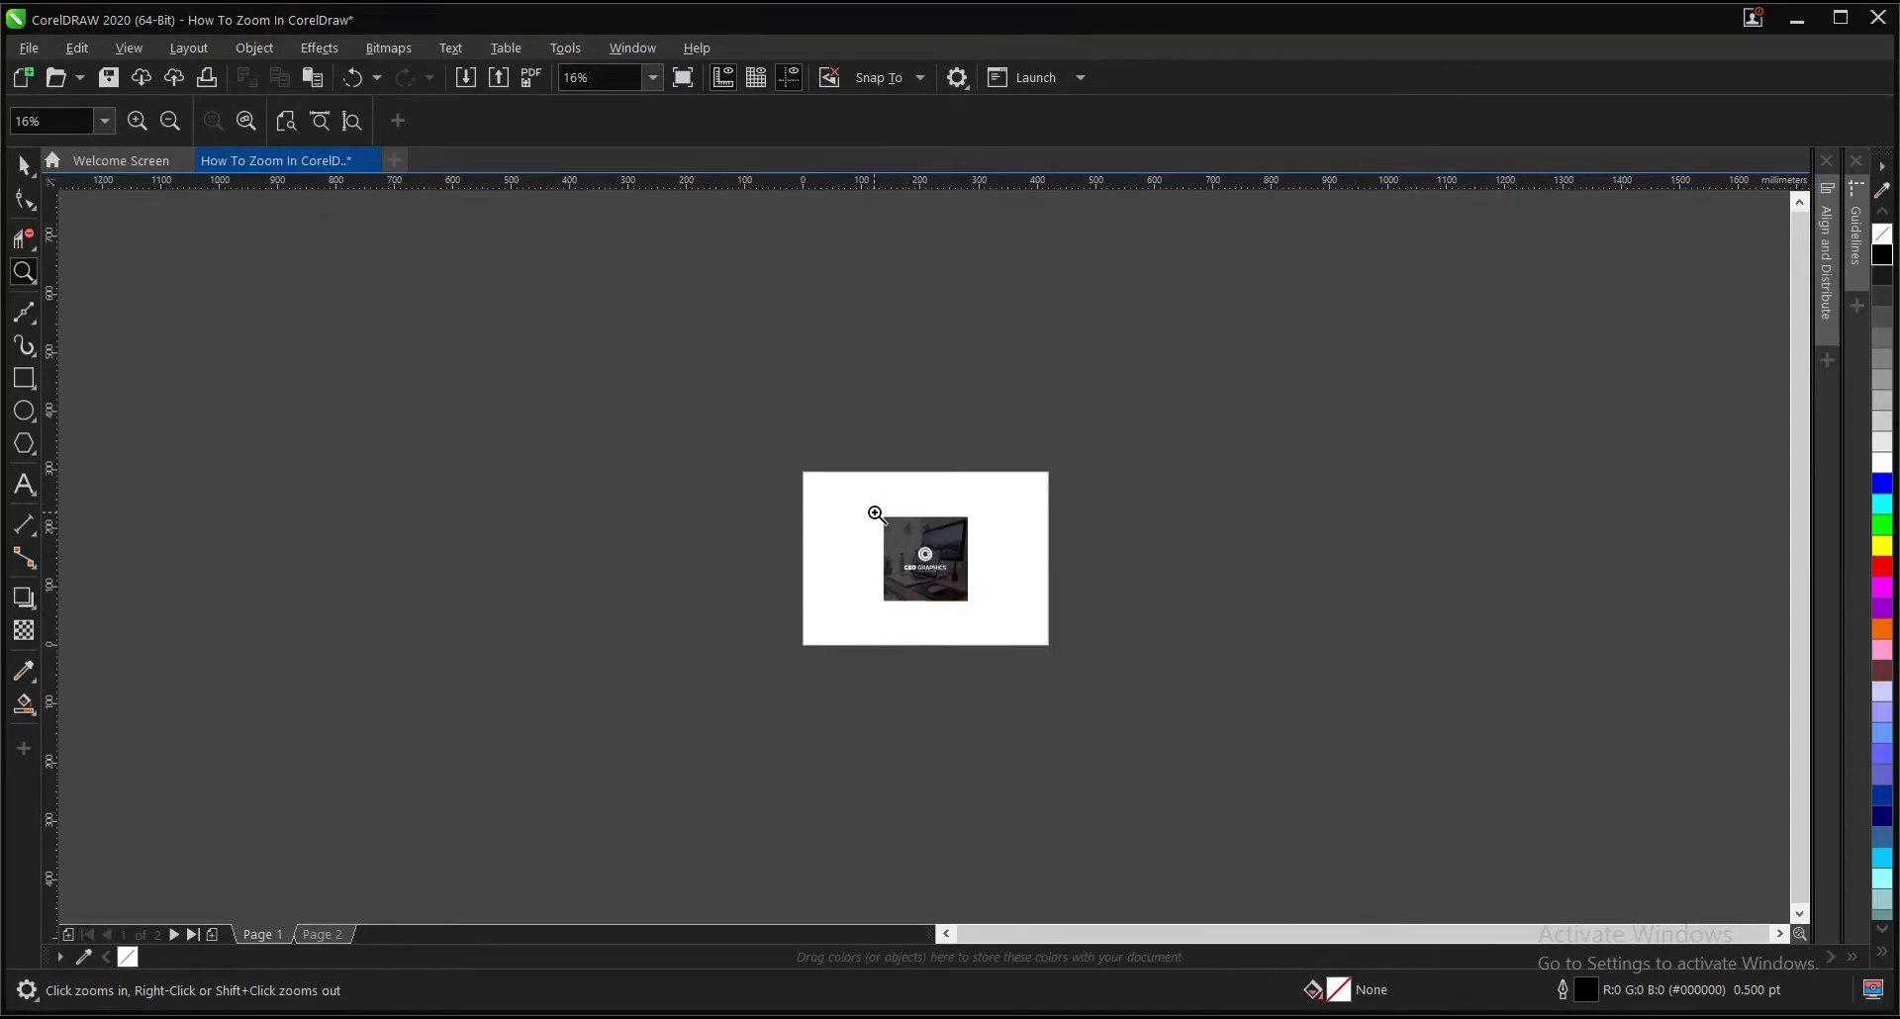
pyautogui.moveTo(876, 514); pyautogui.dragTo(993, 628)
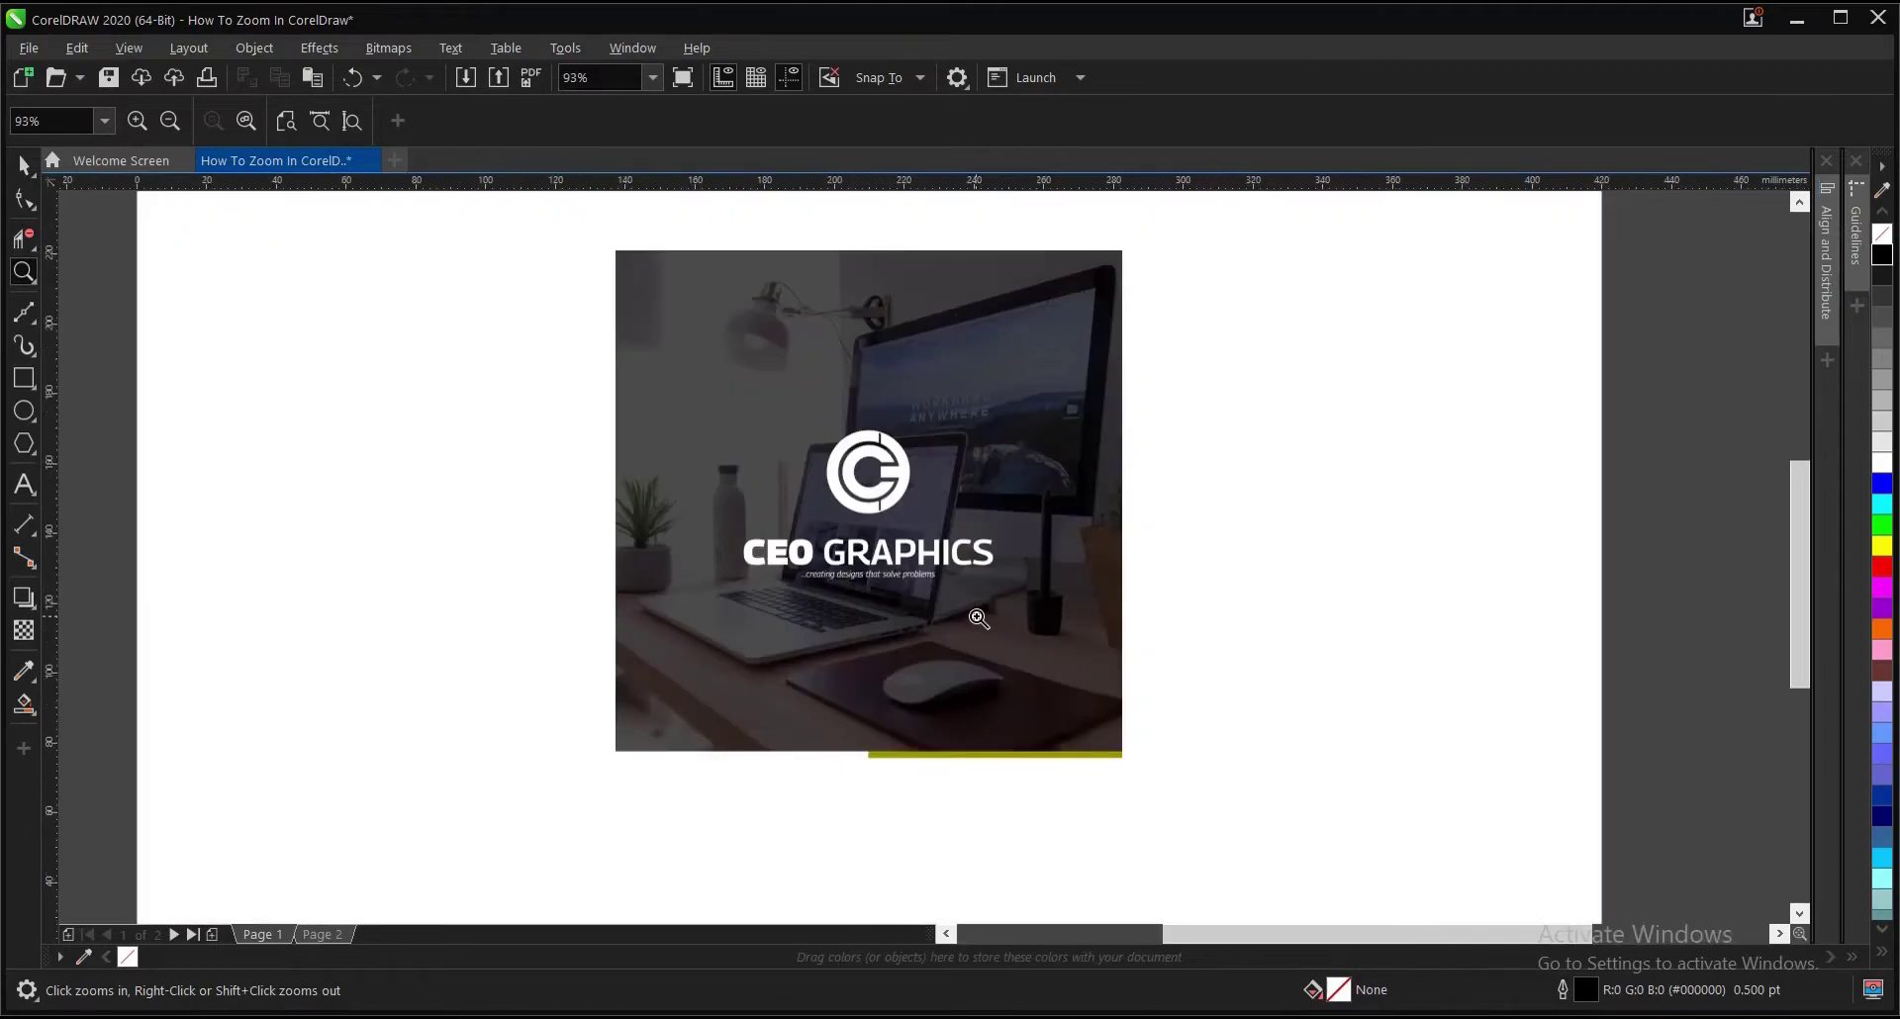
pyautogui.press('space')
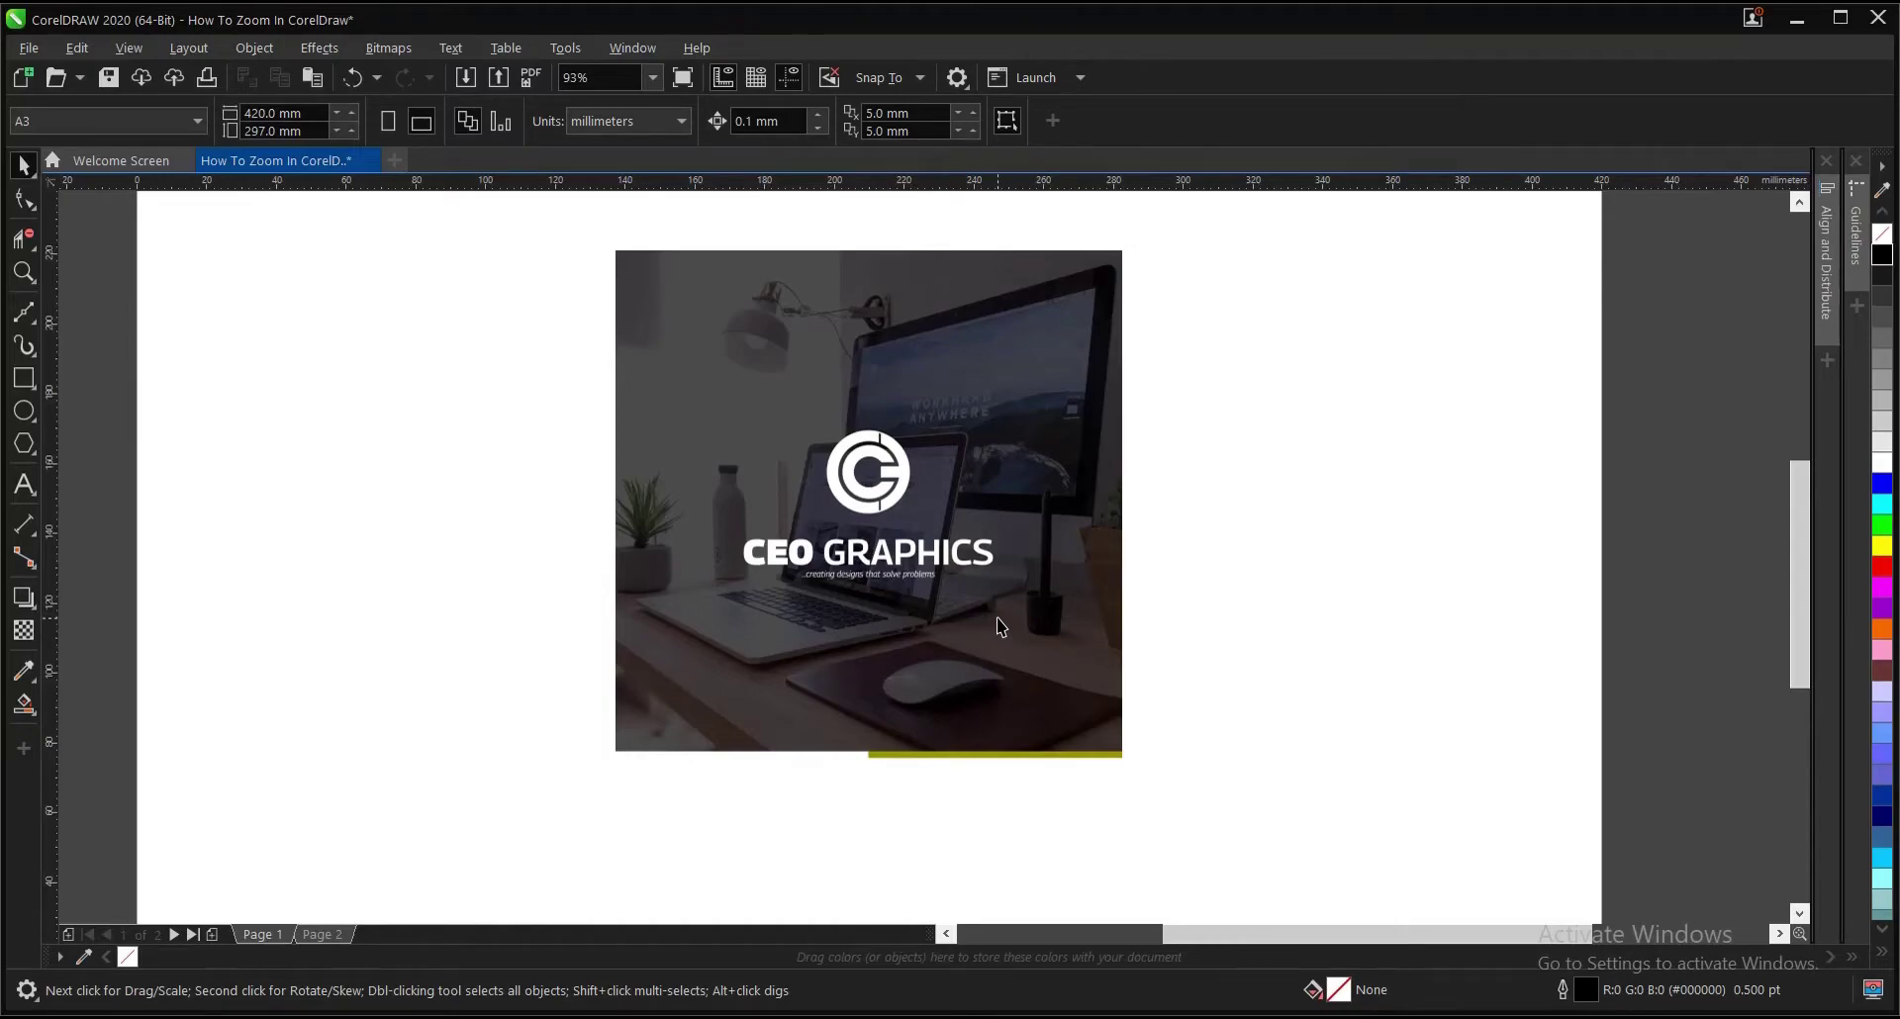
# Zoom out, select the CEO Graphics image, and try Zoom to selected with the Zoom tool
pyautogui.scroll(-2, 999, 626)
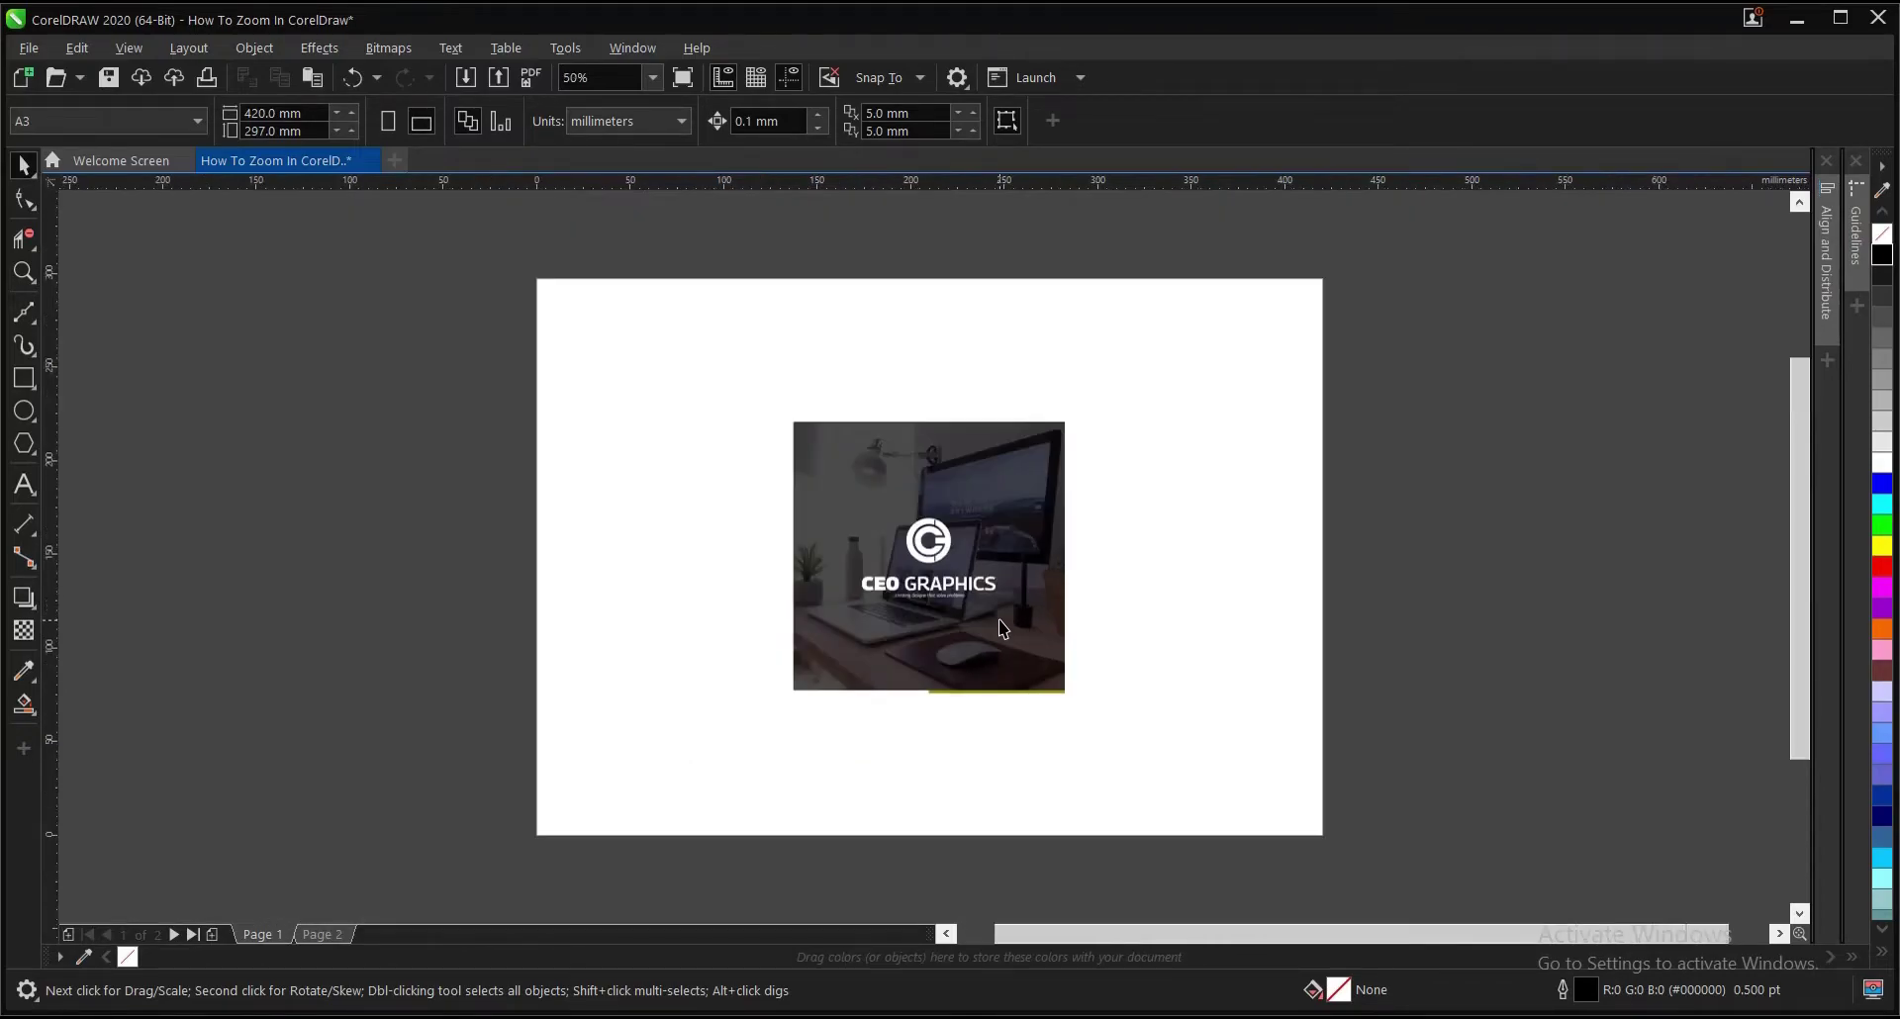
pyautogui.click(1052, 523)
pyautogui.click(1144, 525)
pyautogui.click(1029, 510)
pyautogui.click(1112, 508)
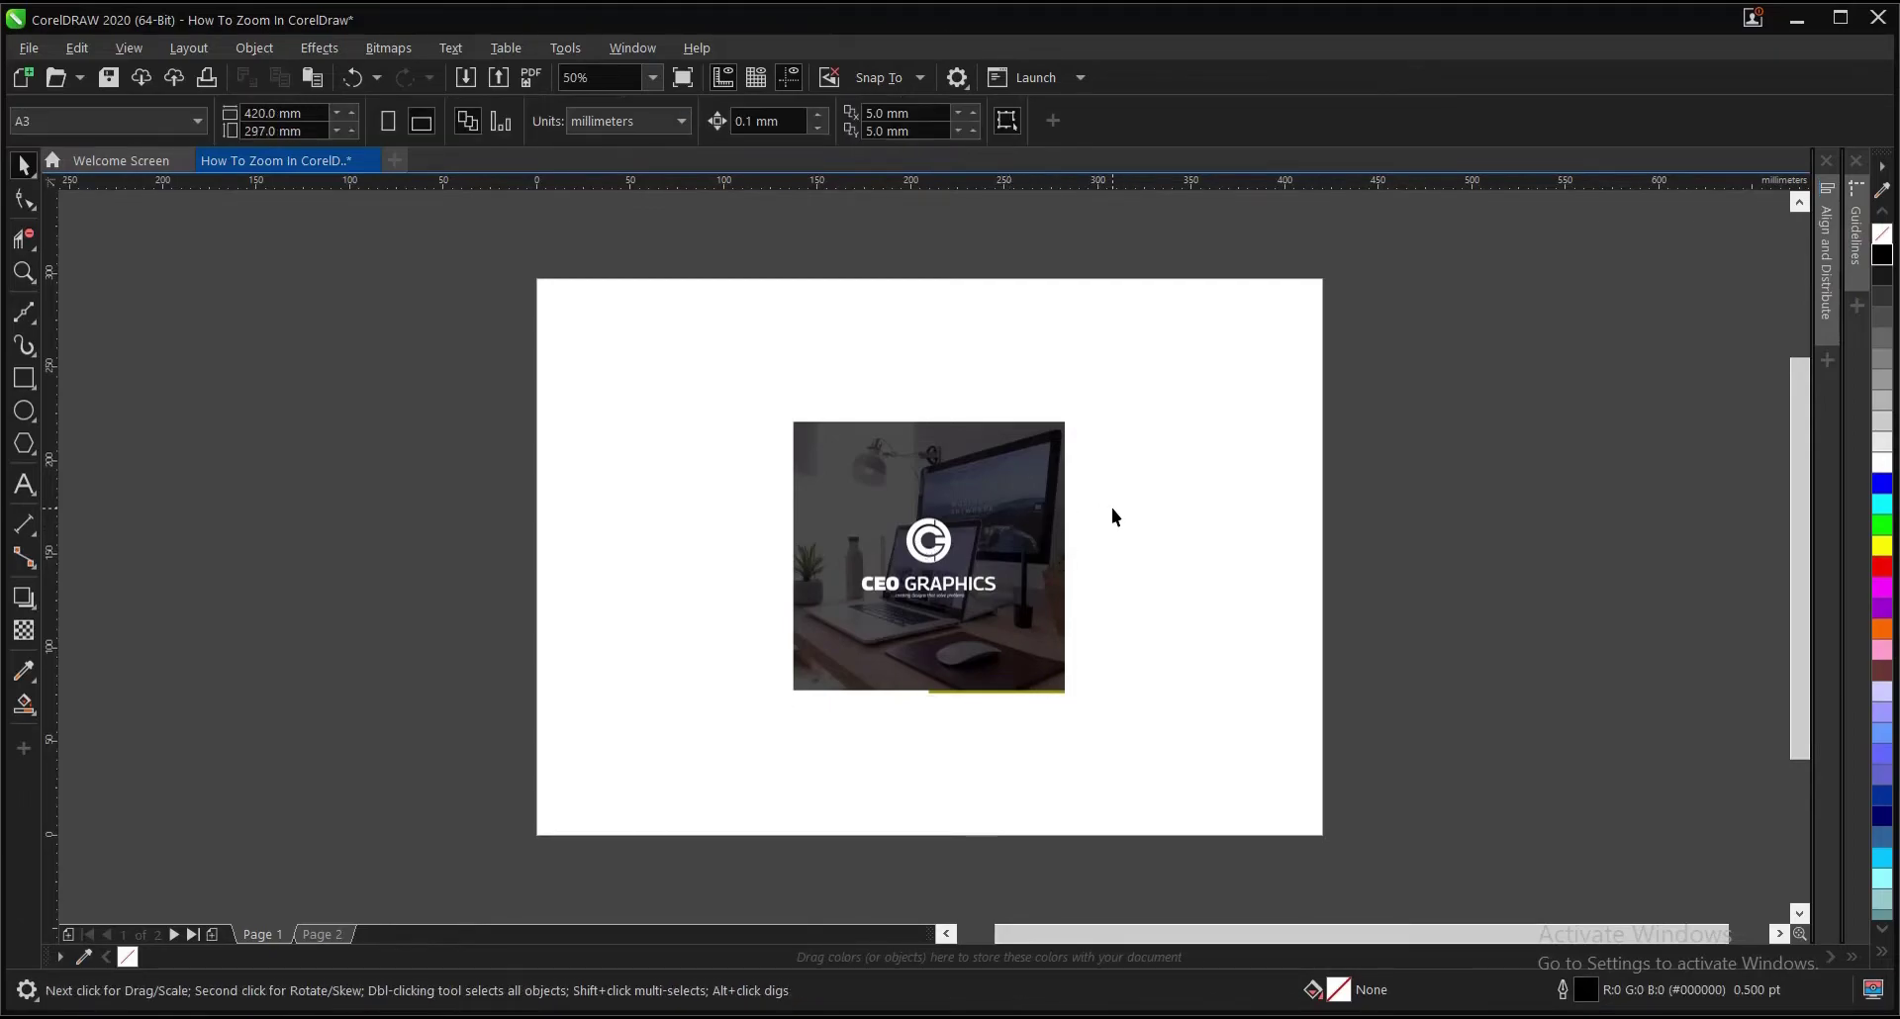
pyautogui.click(1006, 501)
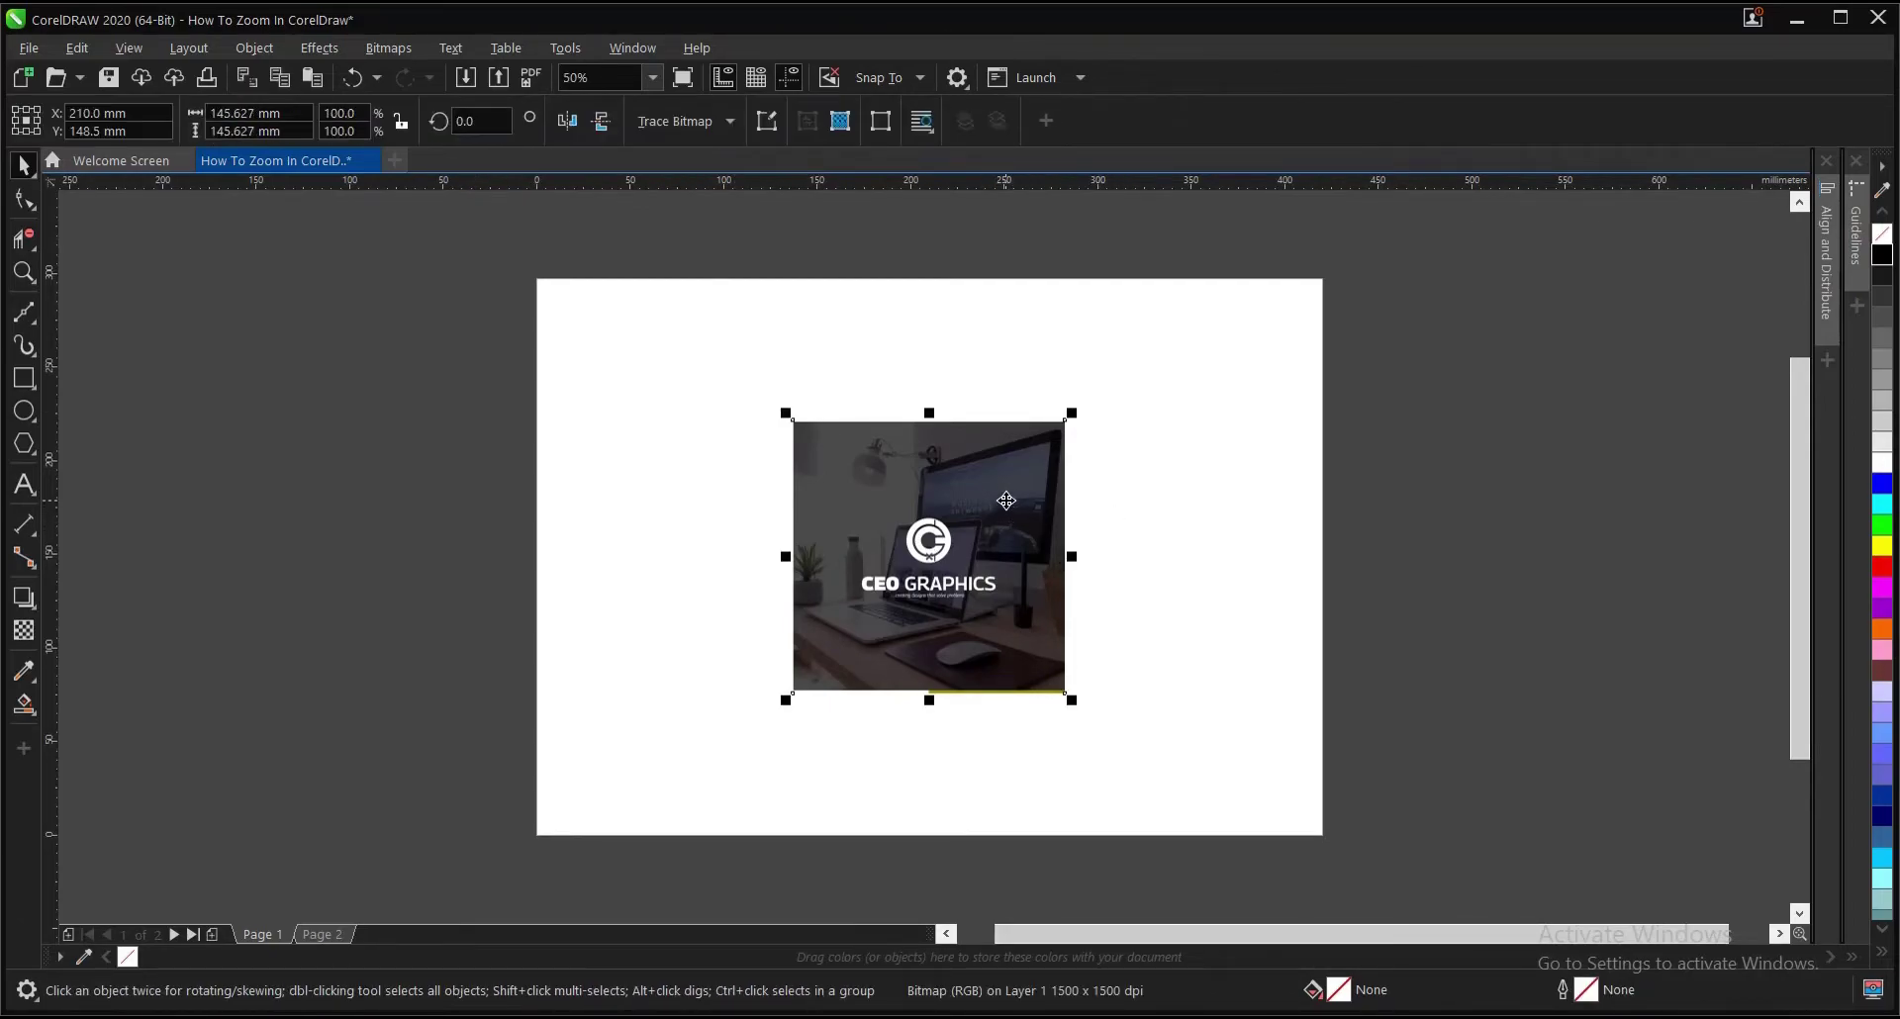
pyautogui.click(24, 272)
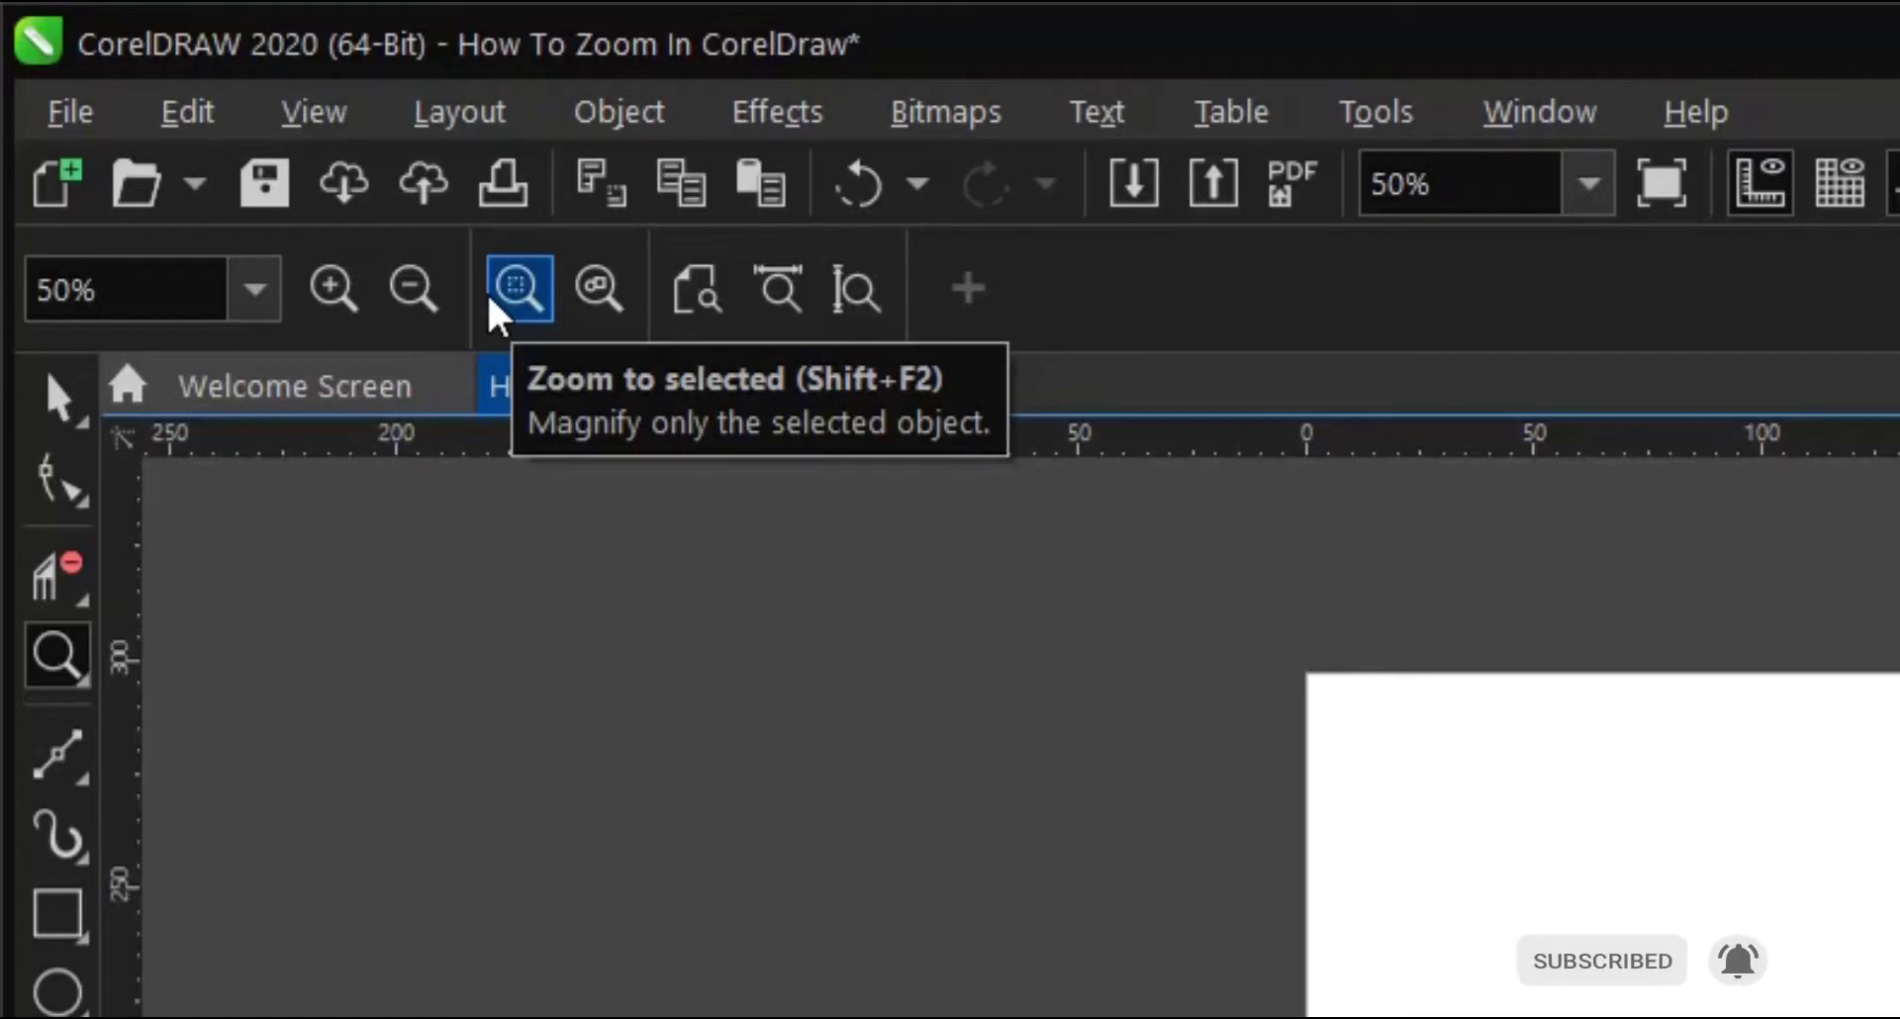
# With the Pick tool, wheel-zoom to 100% on the image's top-left corner, then deselect it
pyautogui.click(61, 382)
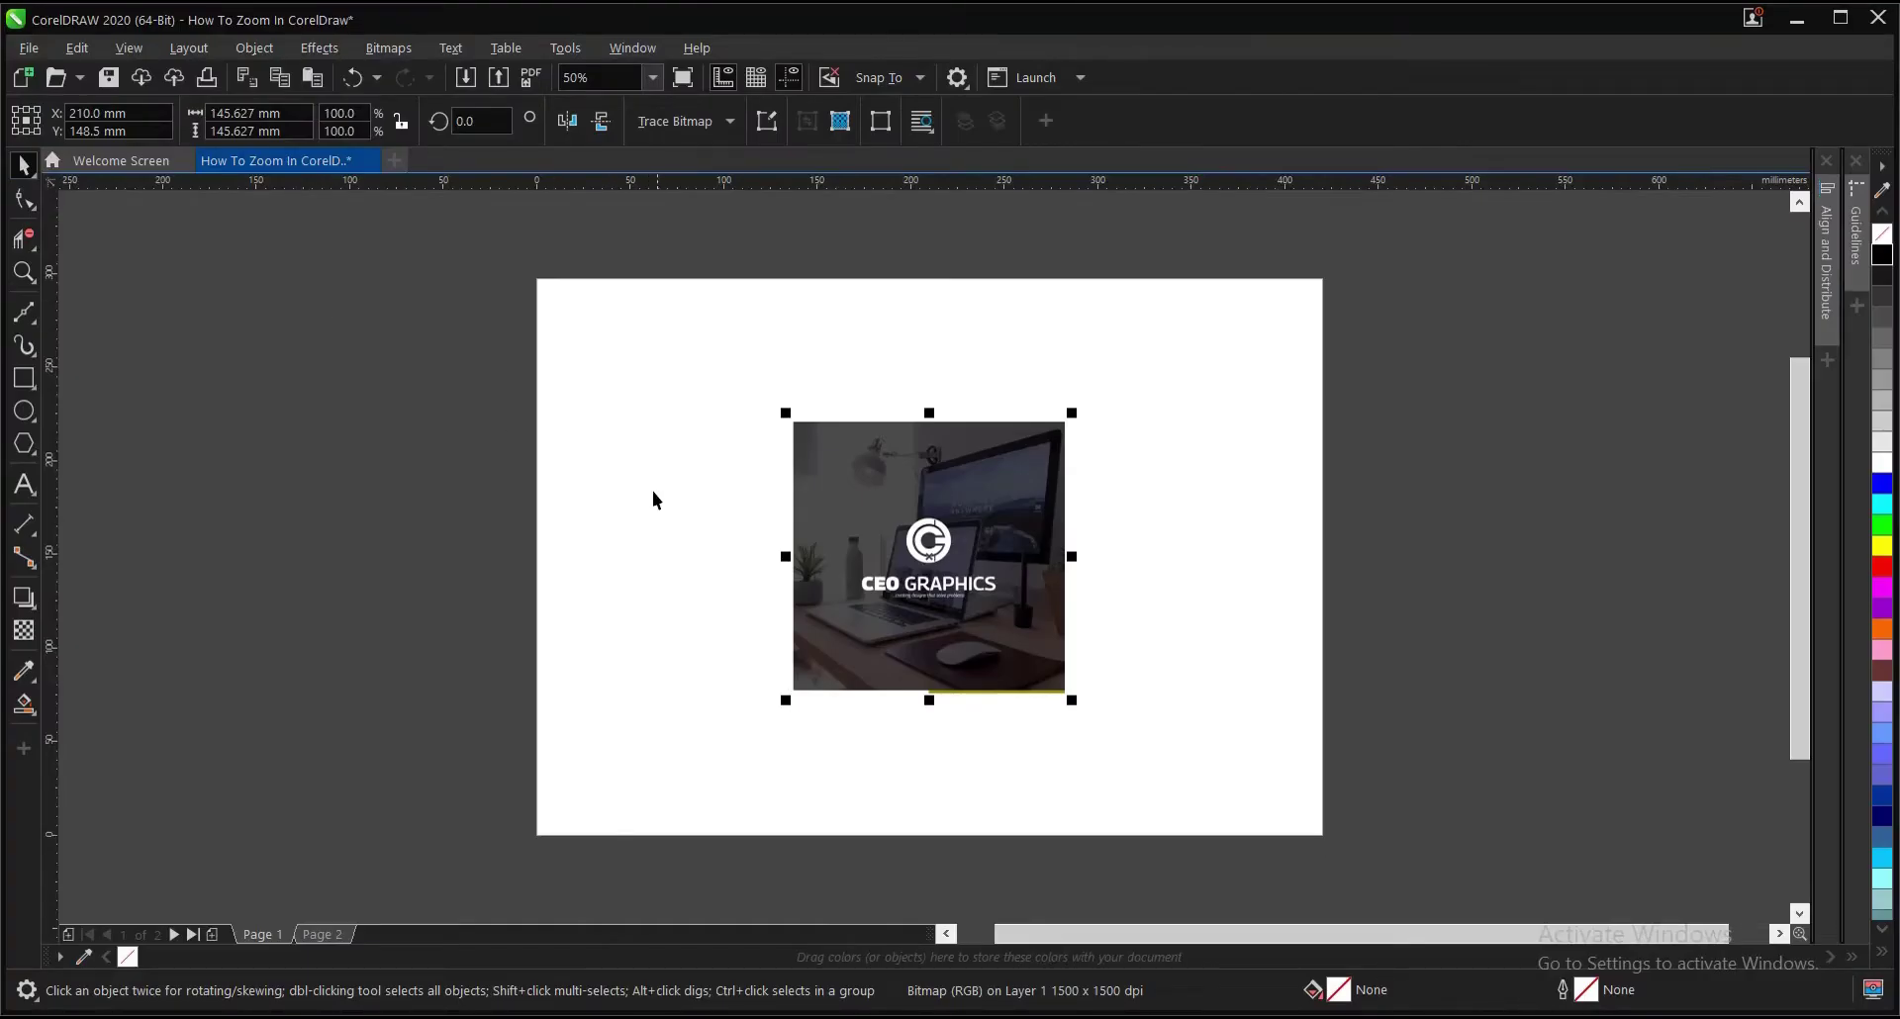
pyautogui.scroll(1, 837, 419)
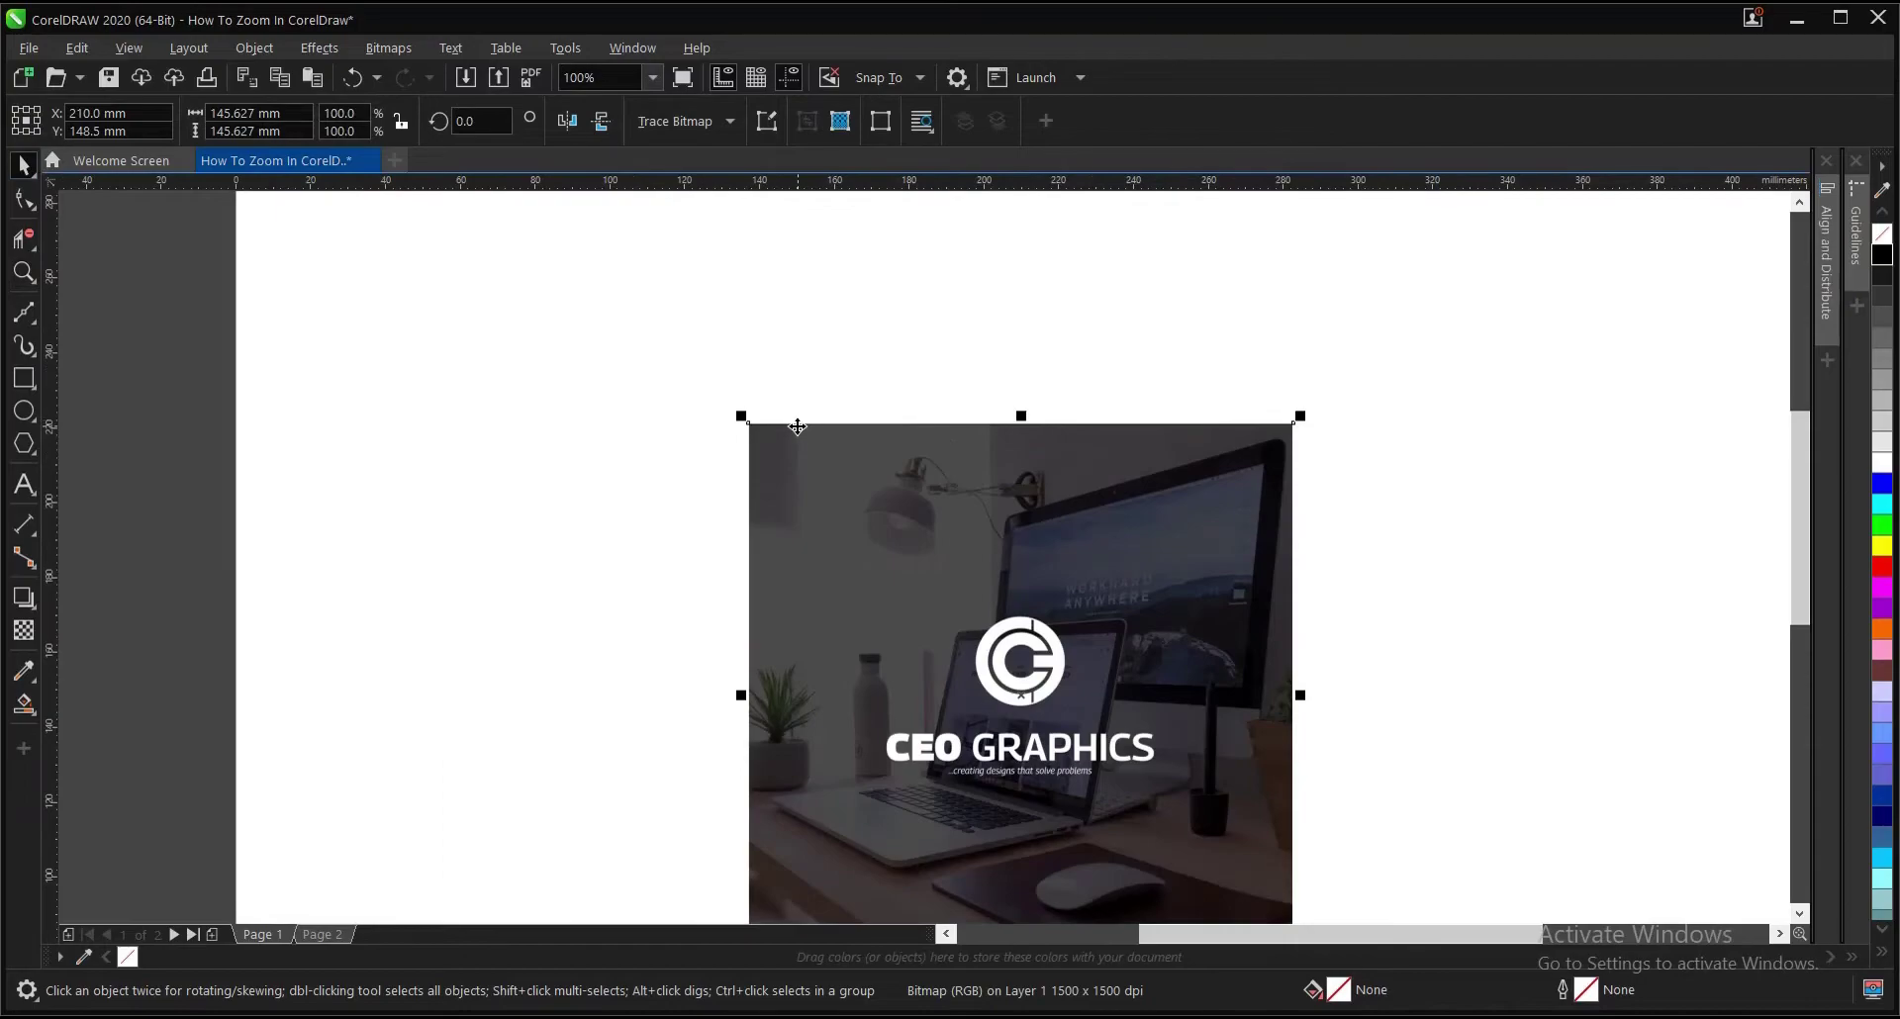
pyautogui.scroll(-1, 756, 396)
pyautogui.scroll(1, 753, 403)
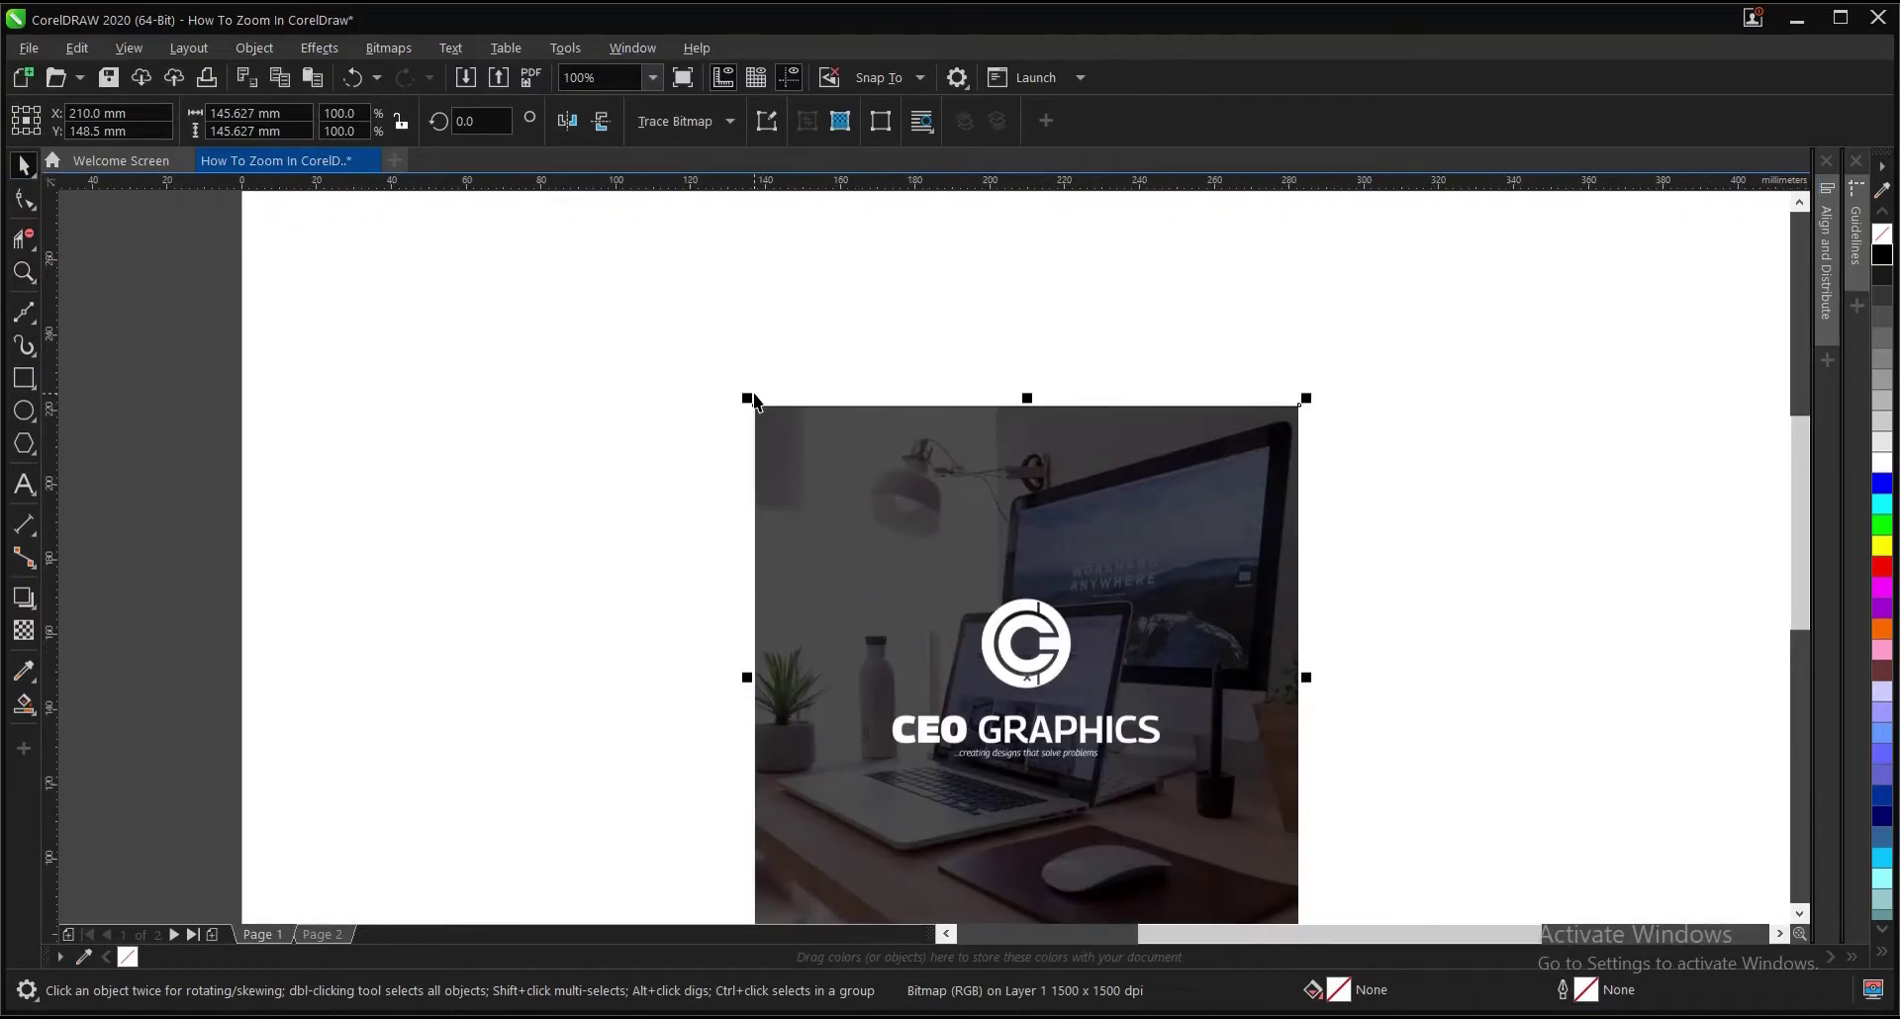
pyautogui.press('XF86AudioLowerVolume')
pyautogui.click(663, 329)
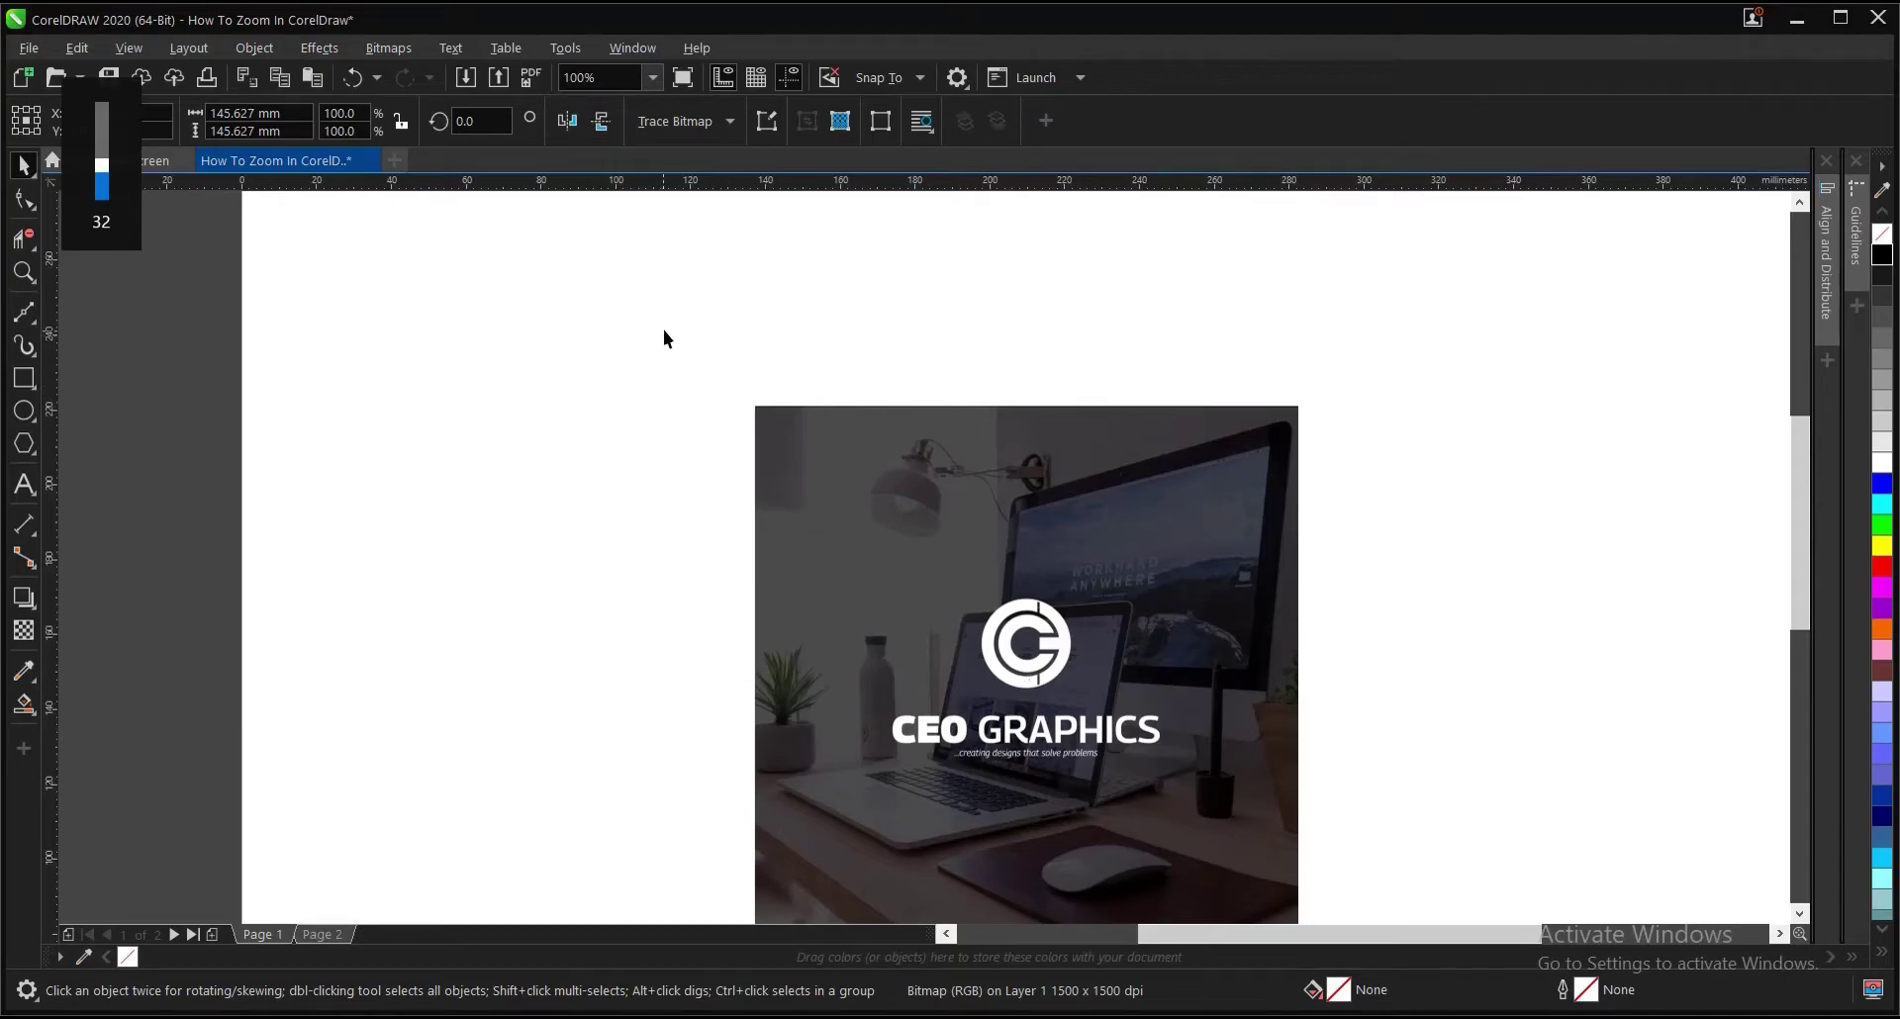
# Select the photo, set the zoom level to 25% from the zoom list, then deselect
pyautogui.scroll(-1, 858, 448)
pyautogui.scroll(1, 858, 448)
pyautogui.click(856, 441)
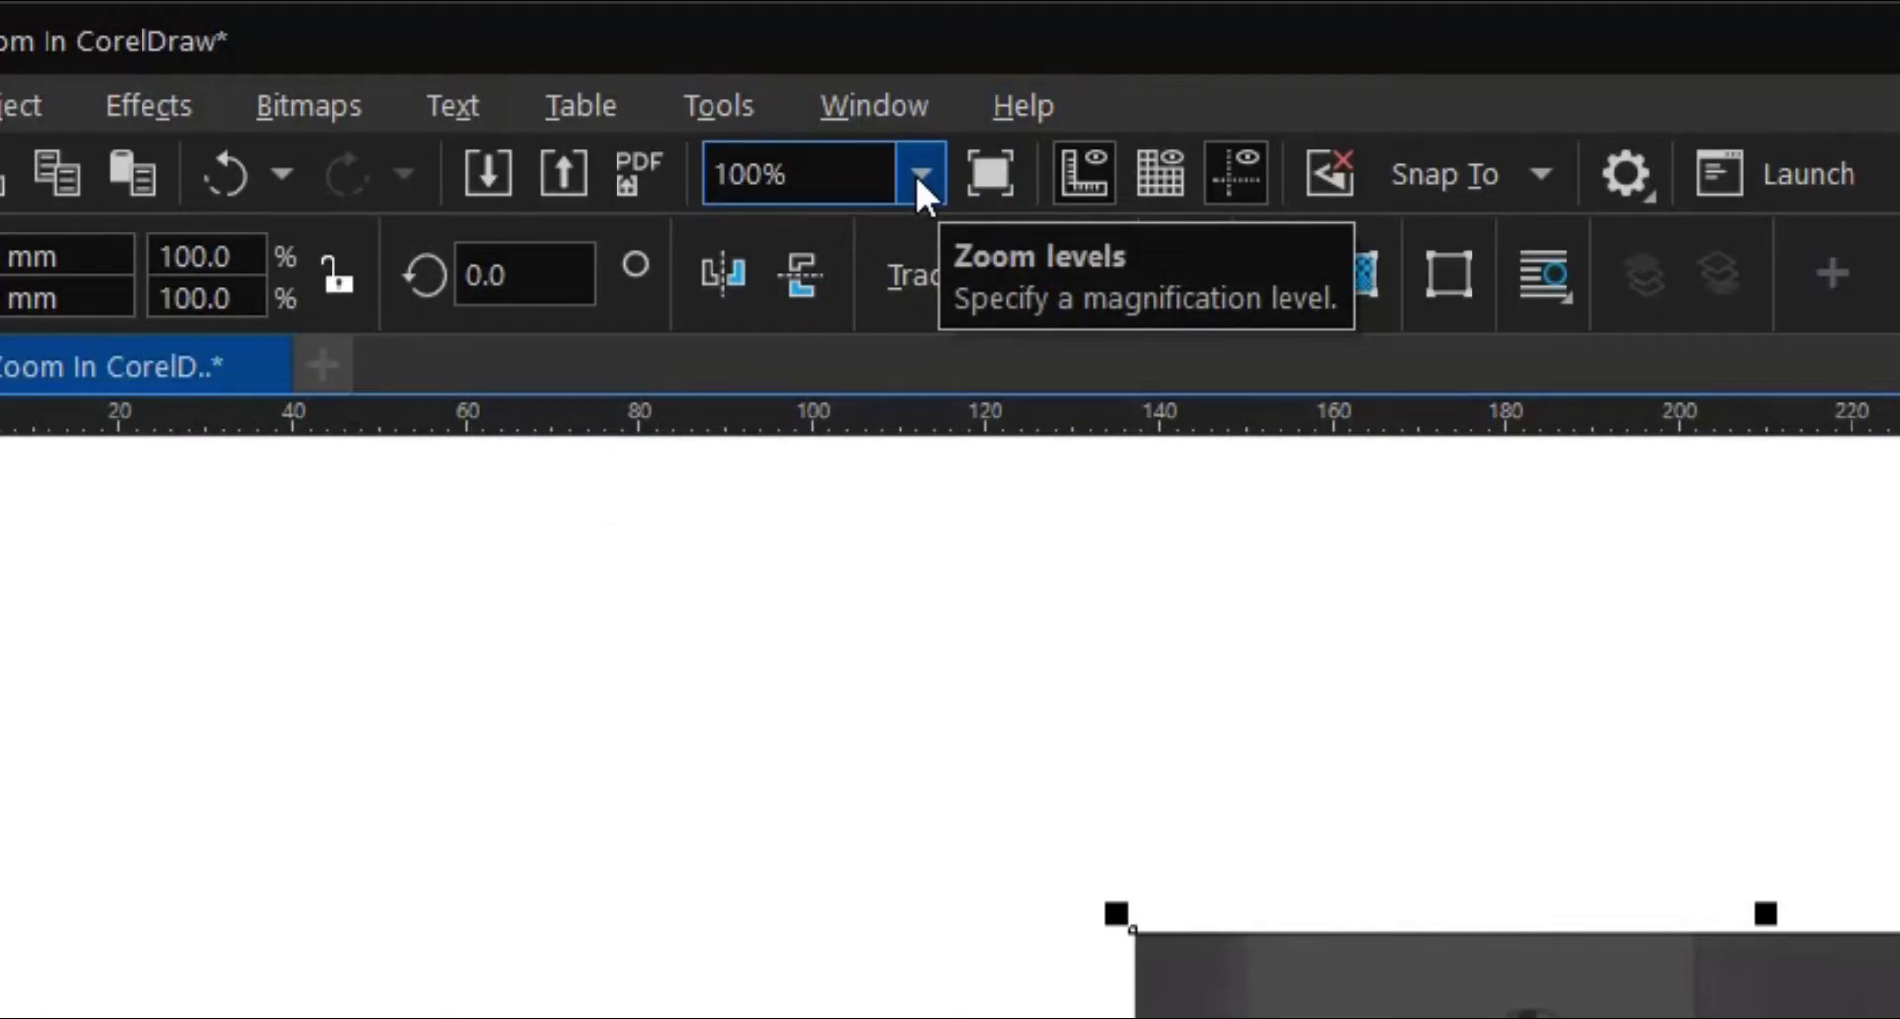
pyautogui.click(914, 172)
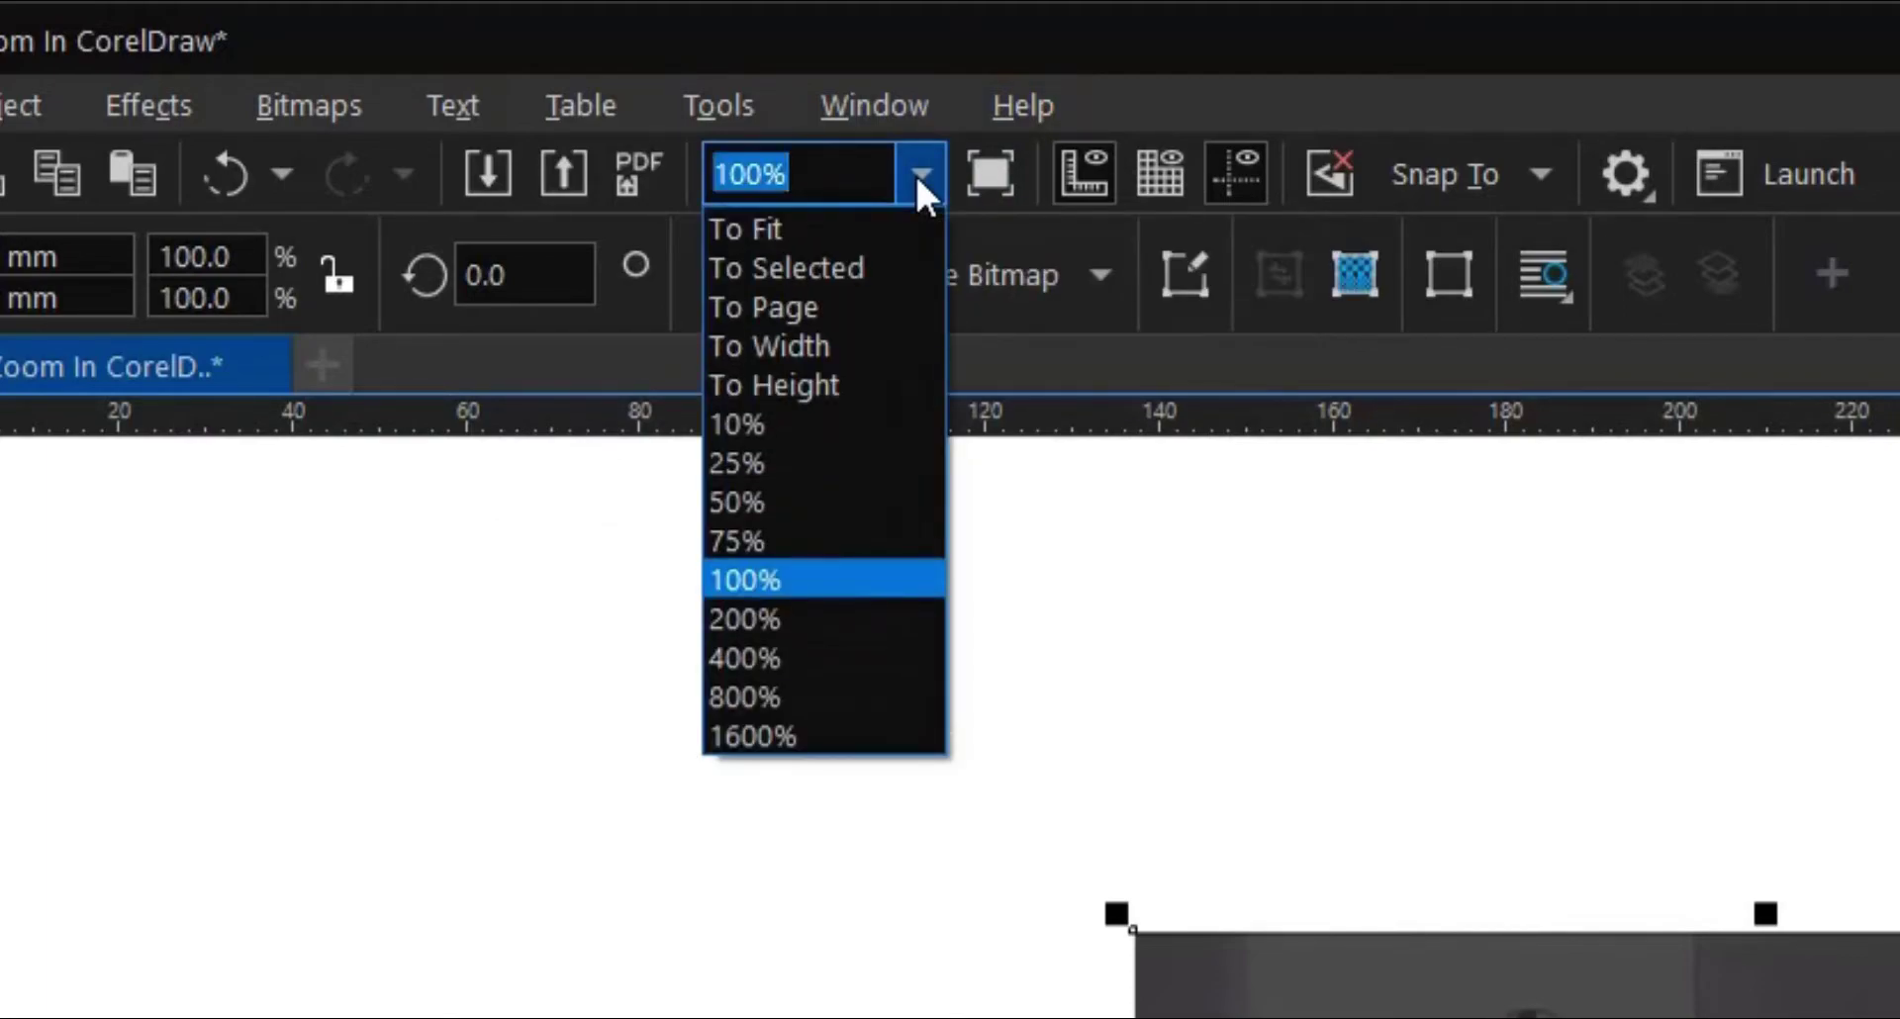
pyautogui.press('Up')
pyautogui.press('Up')
pyautogui.press('Up')
pyautogui.press('Up')
pyautogui.press('Up')
pyautogui.press('Up')
pyautogui.press('Up')
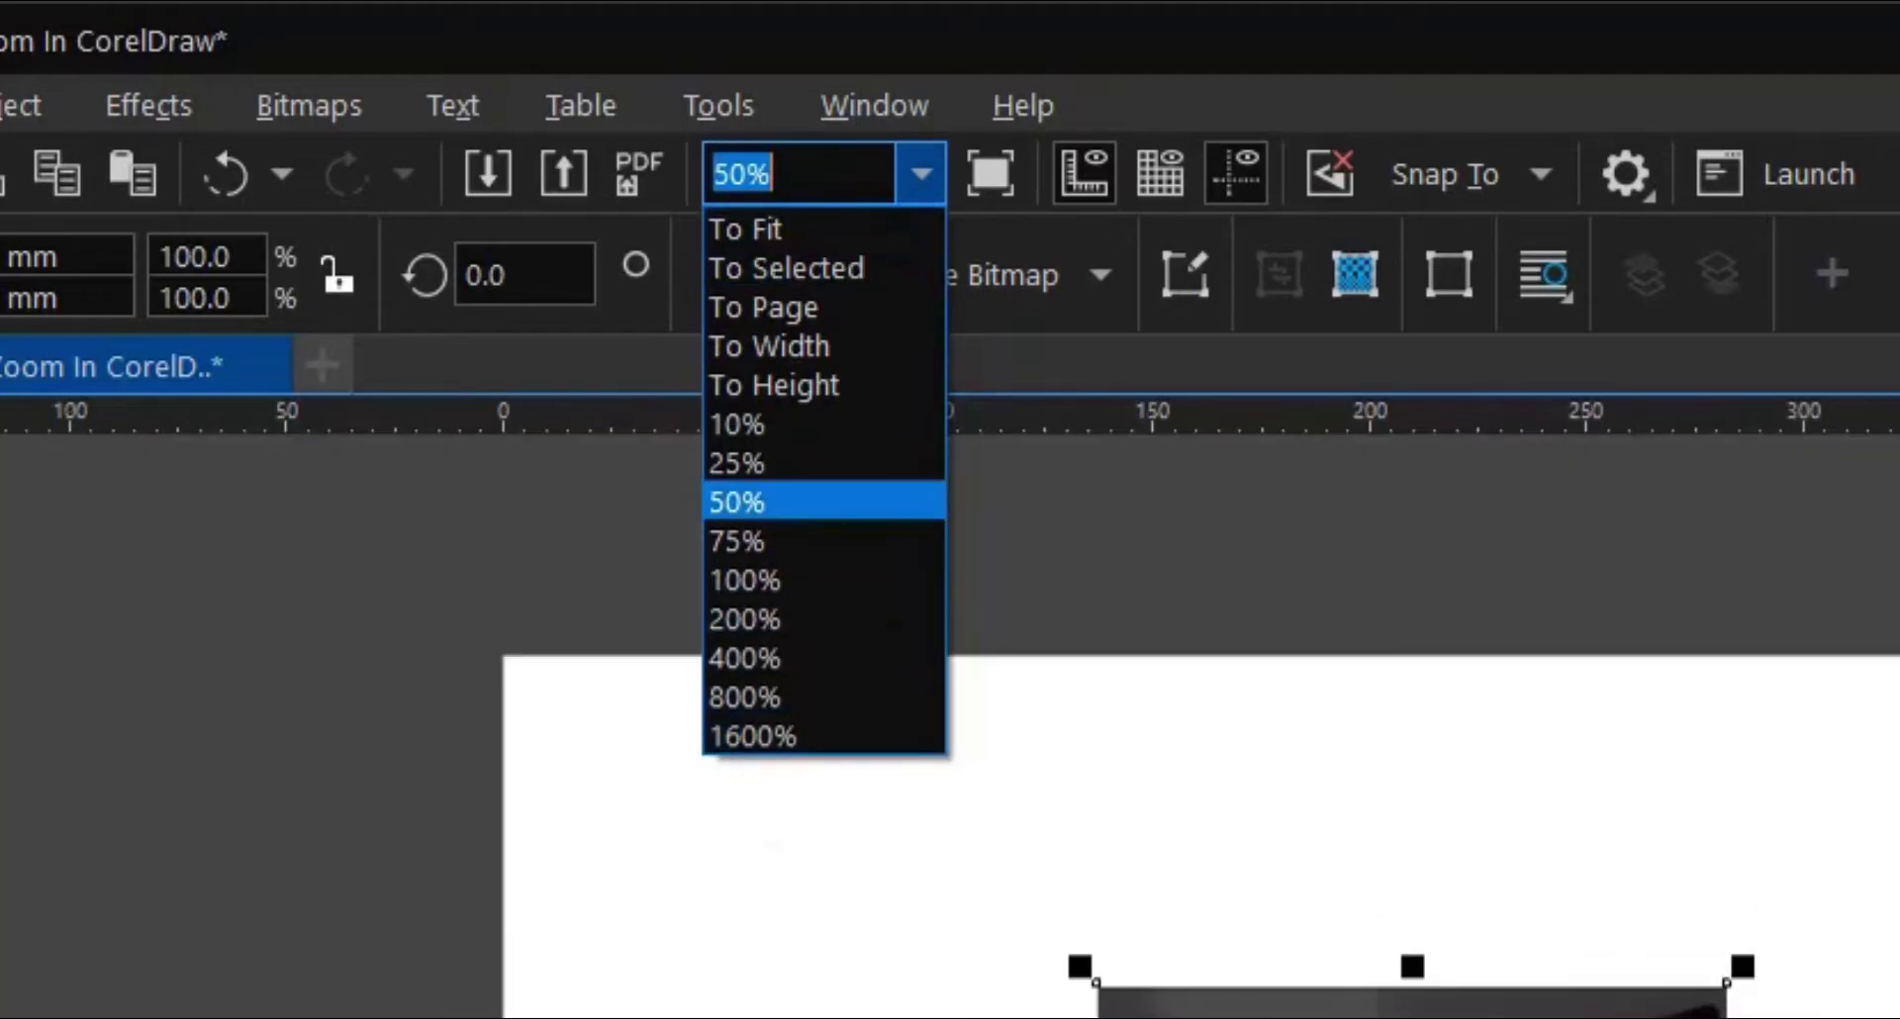
pyautogui.press('Return')
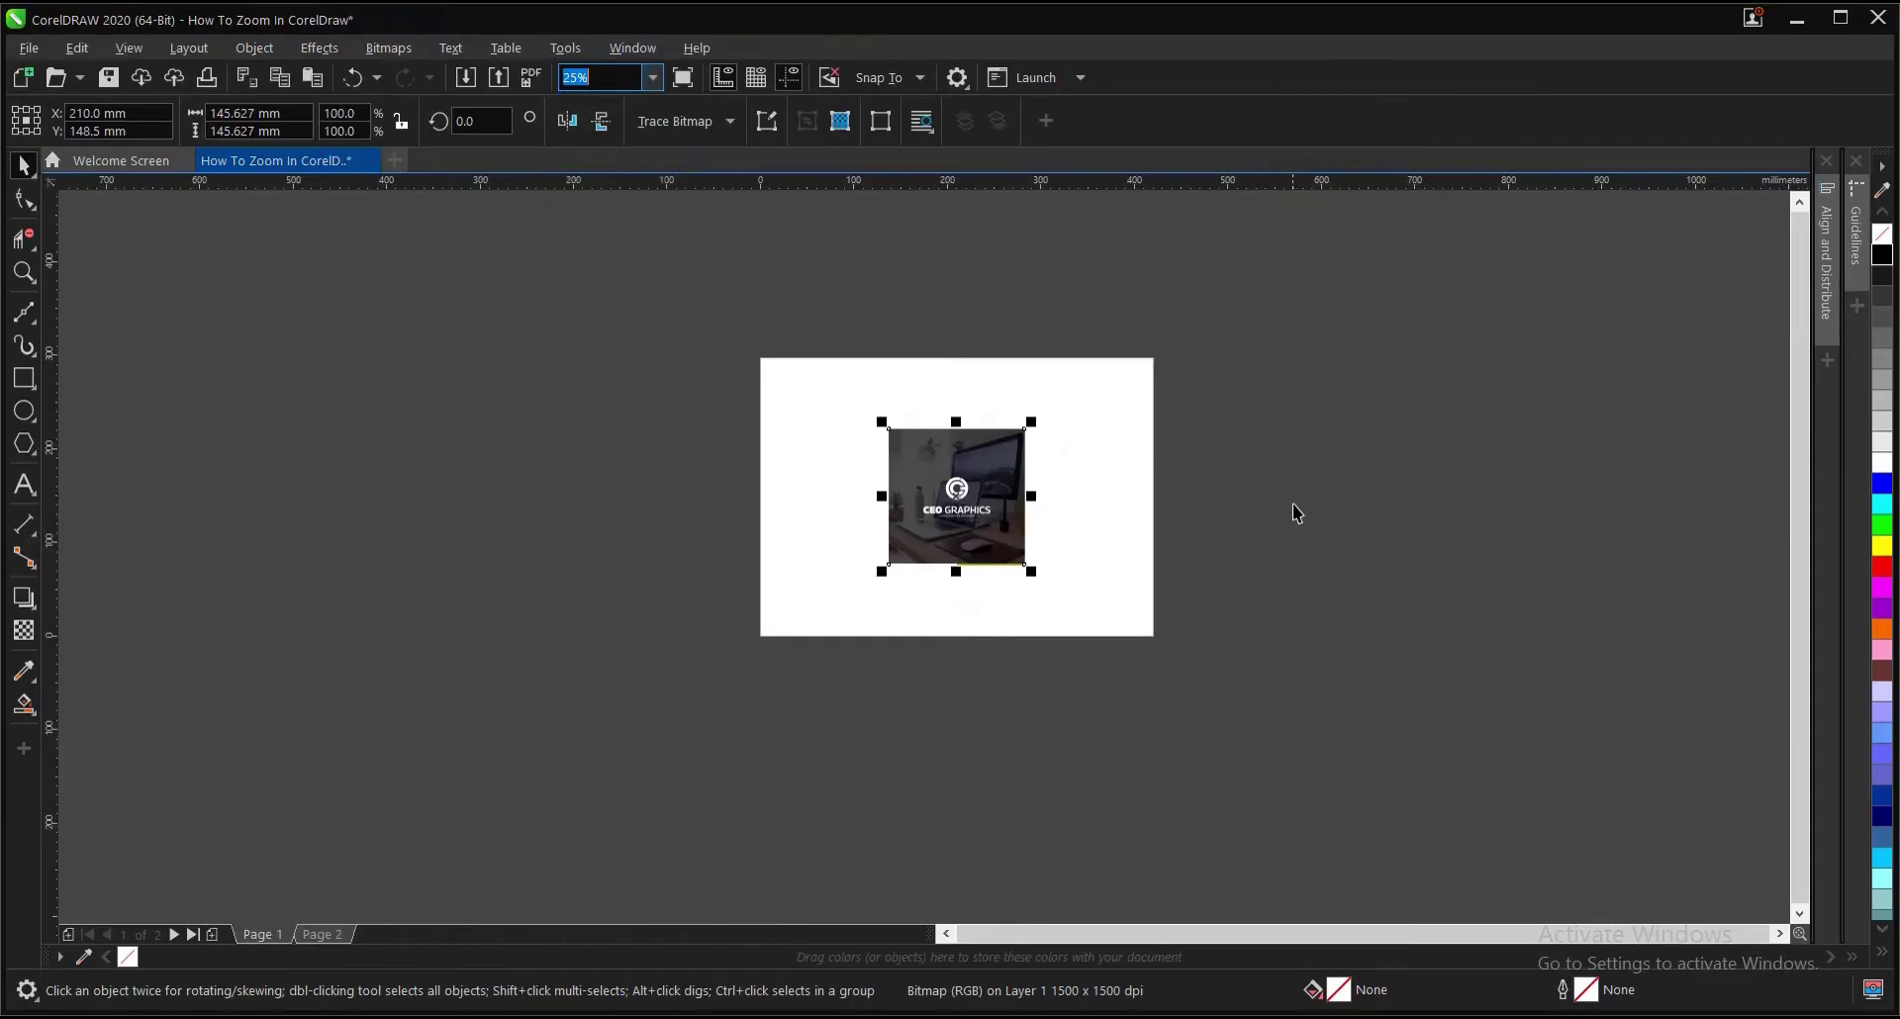
pyautogui.click(1203, 475)
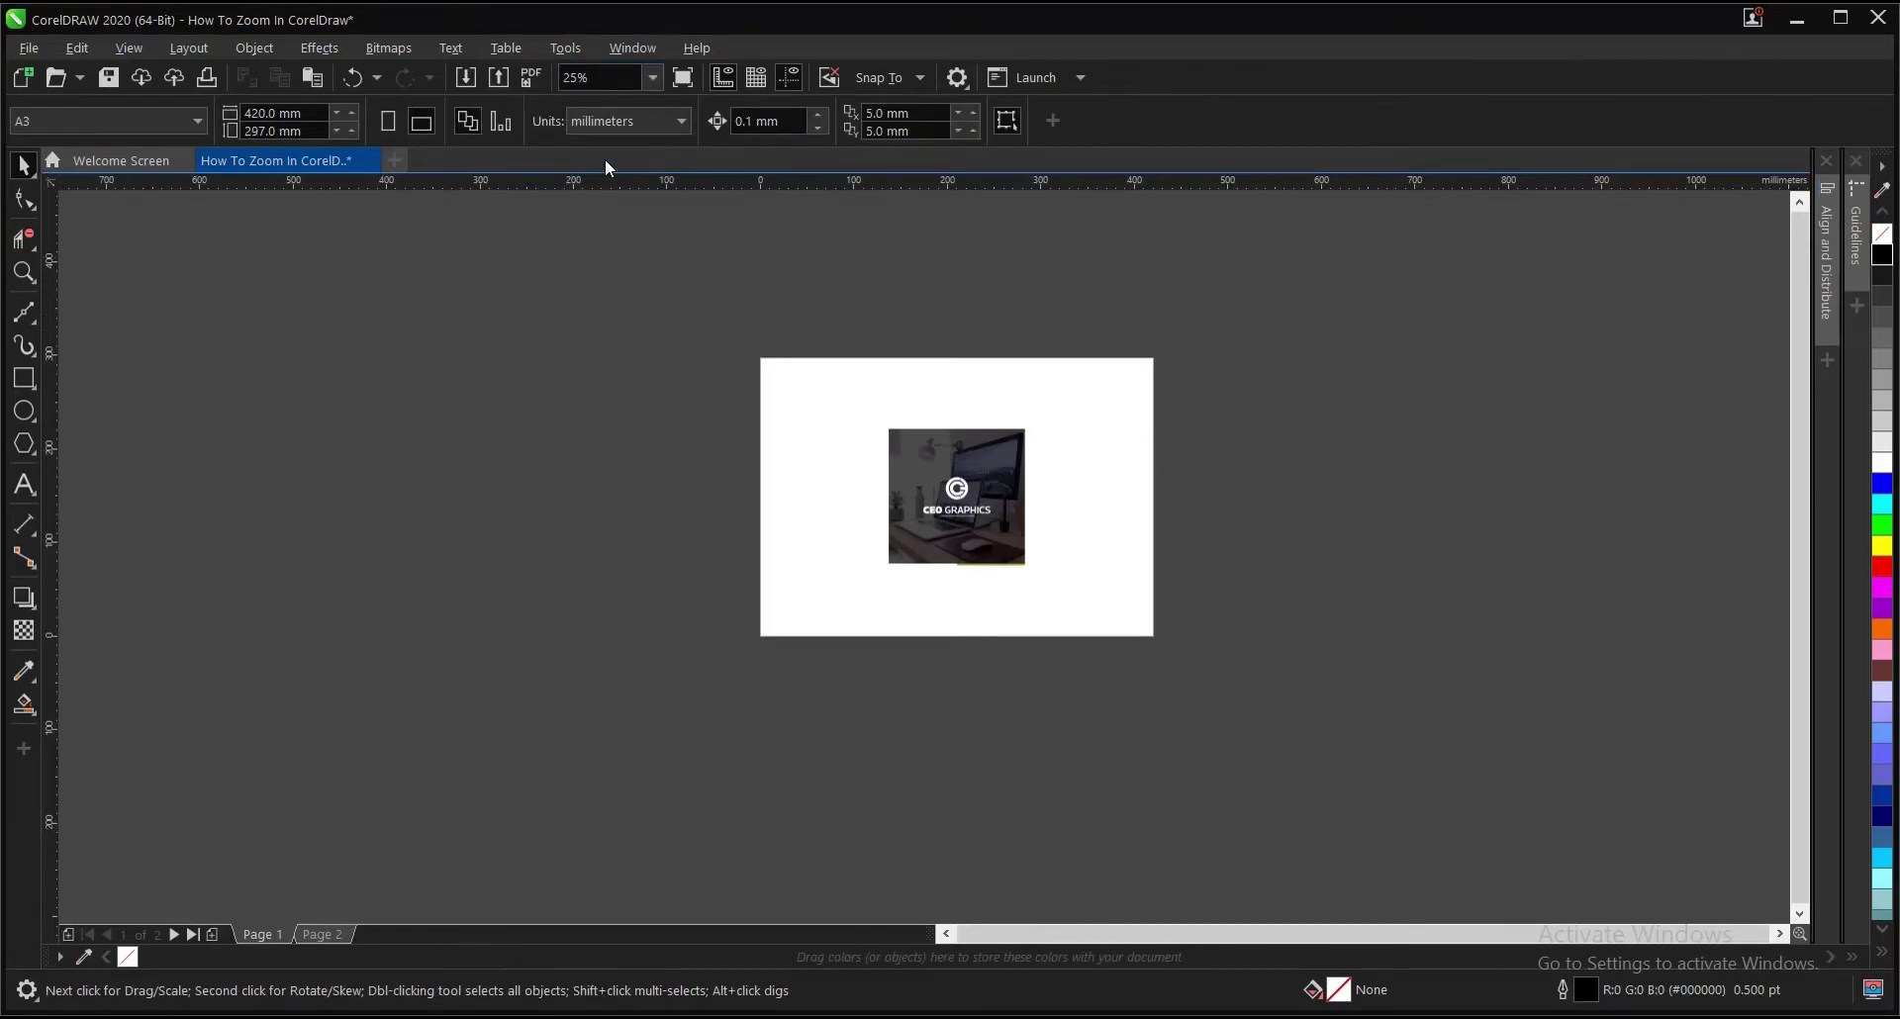
# Zoom To Fit all objects, then To Page, adjusting with the mouse wheel
pyautogui.click(651, 79)
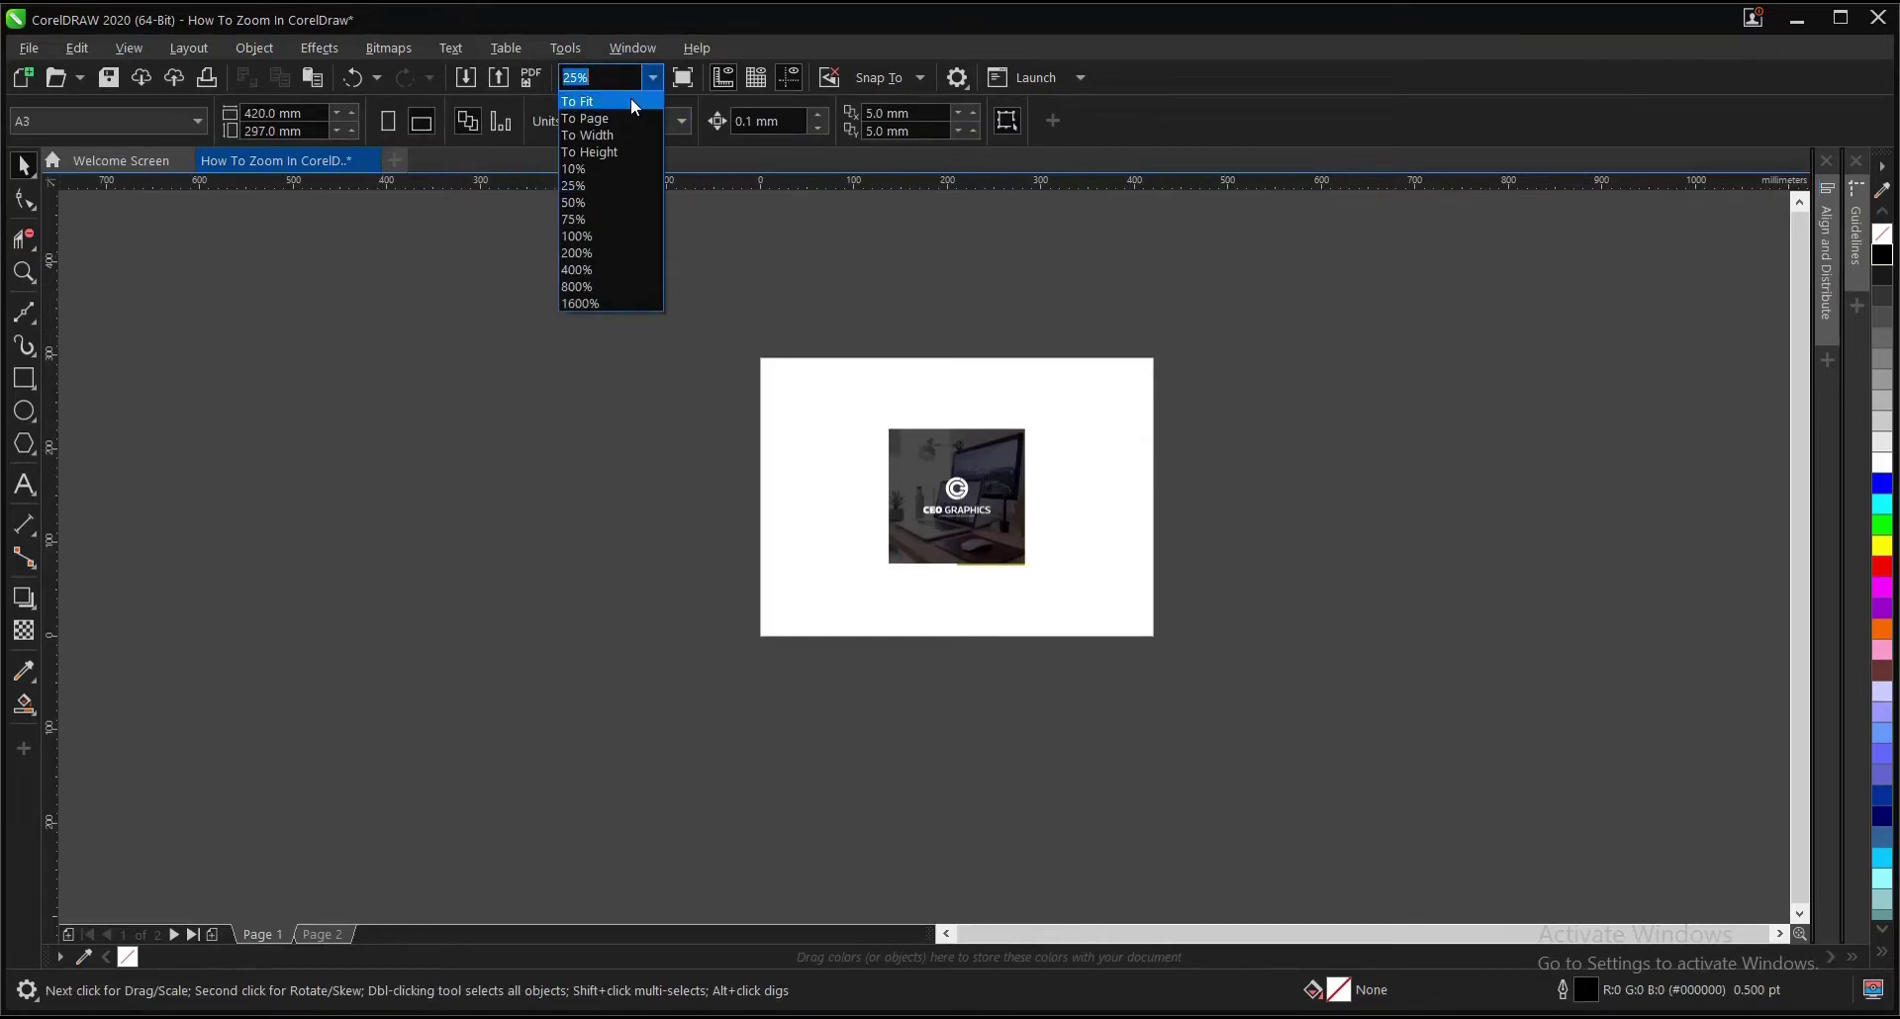
pyautogui.click(634, 103)
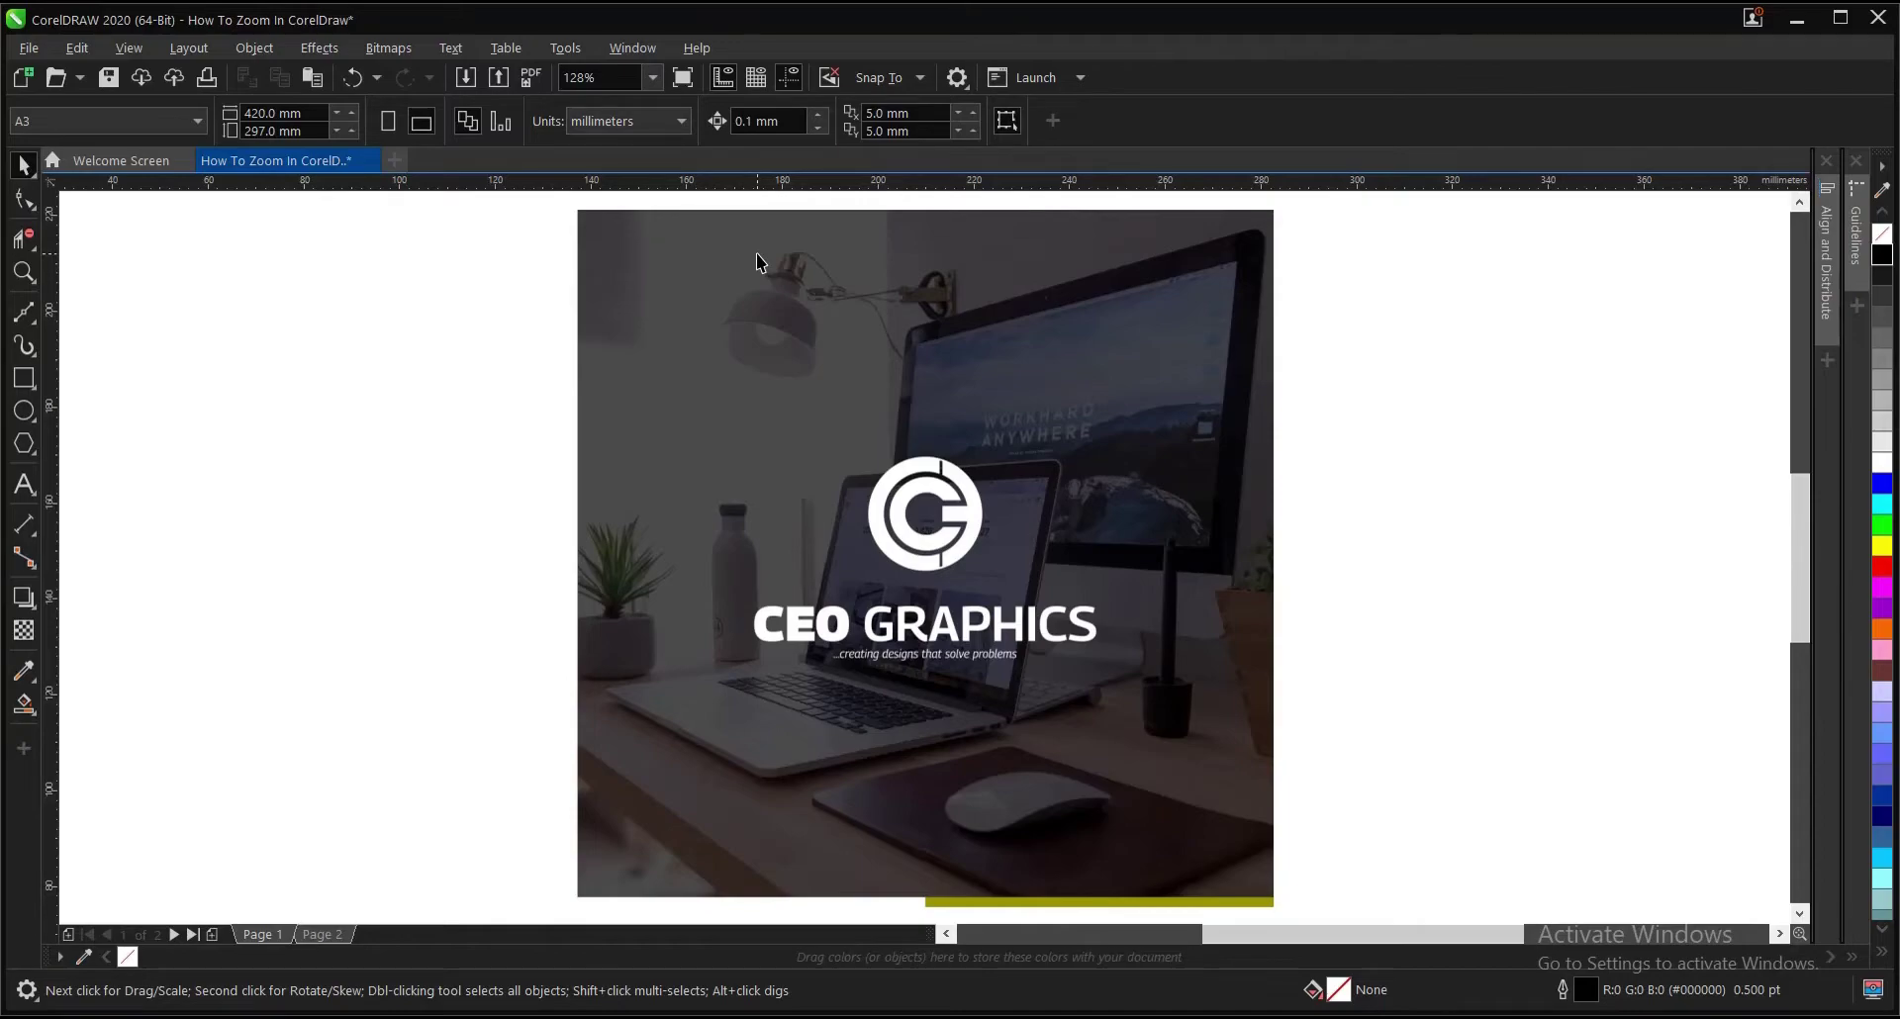
pyautogui.scroll(-5, 787, 455)
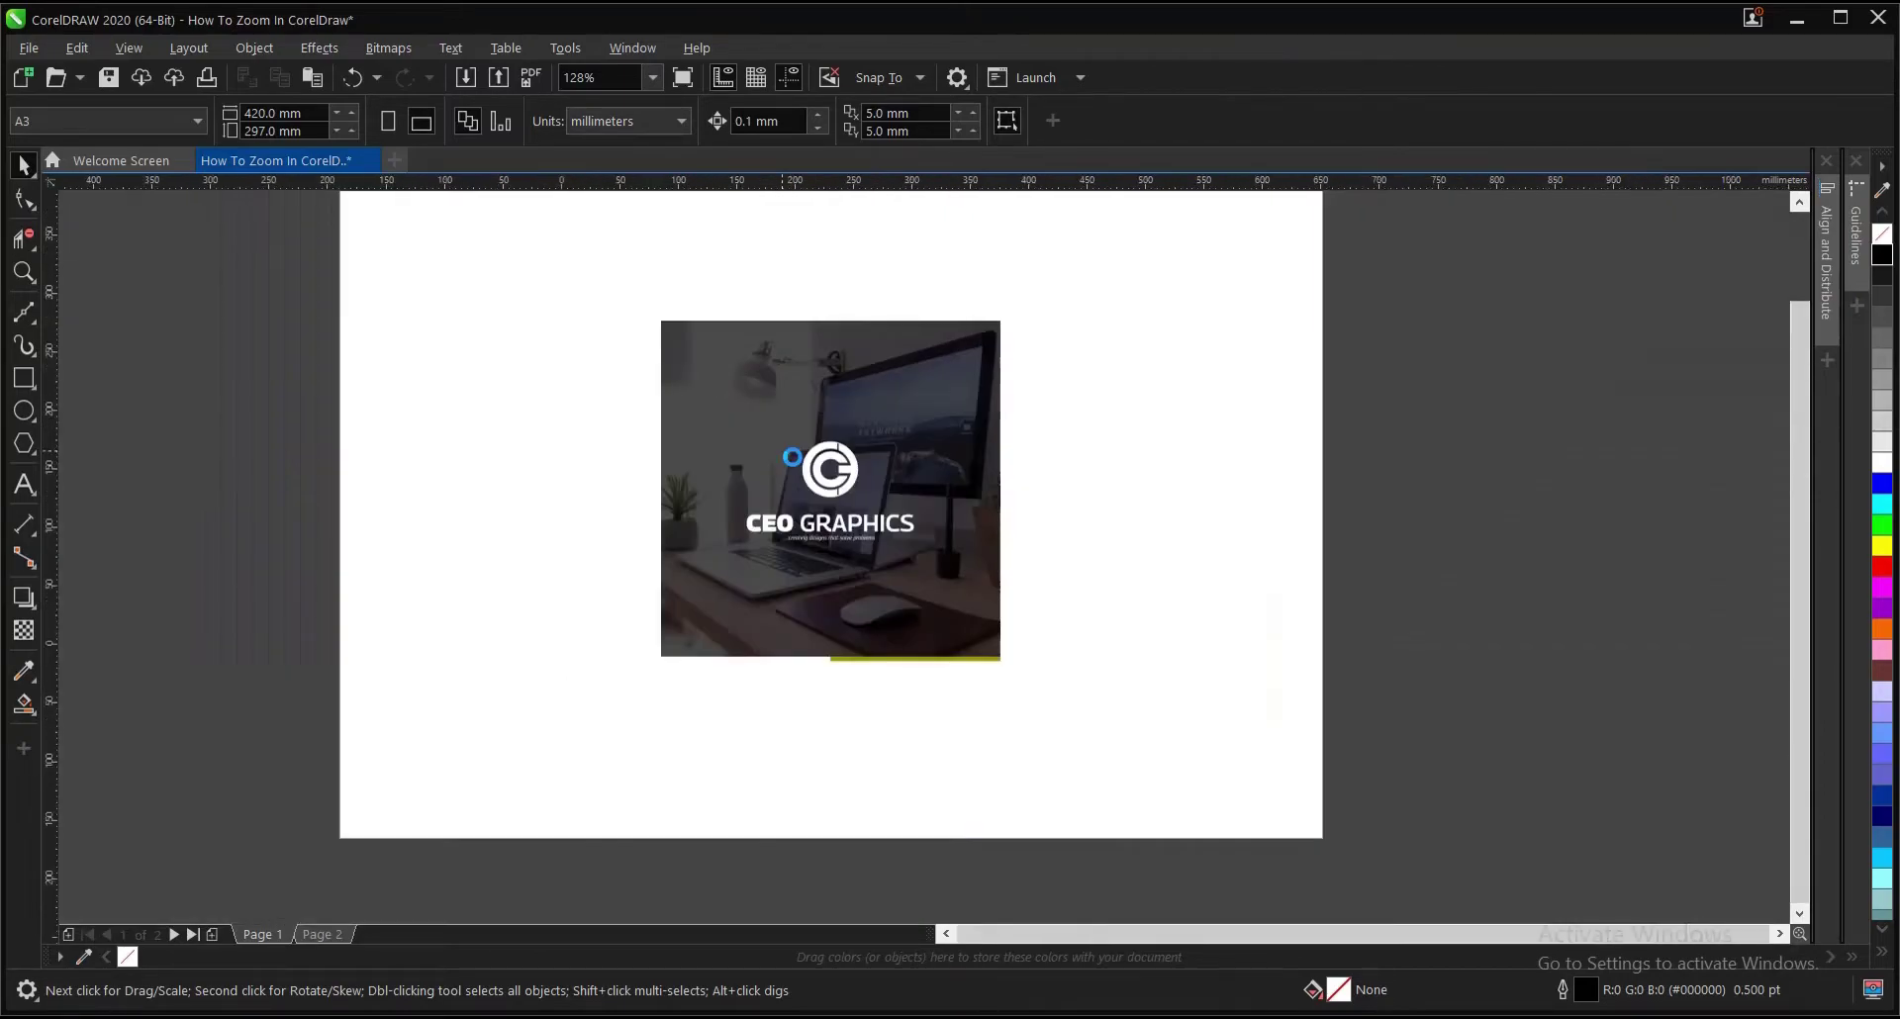
pyautogui.click(653, 78)
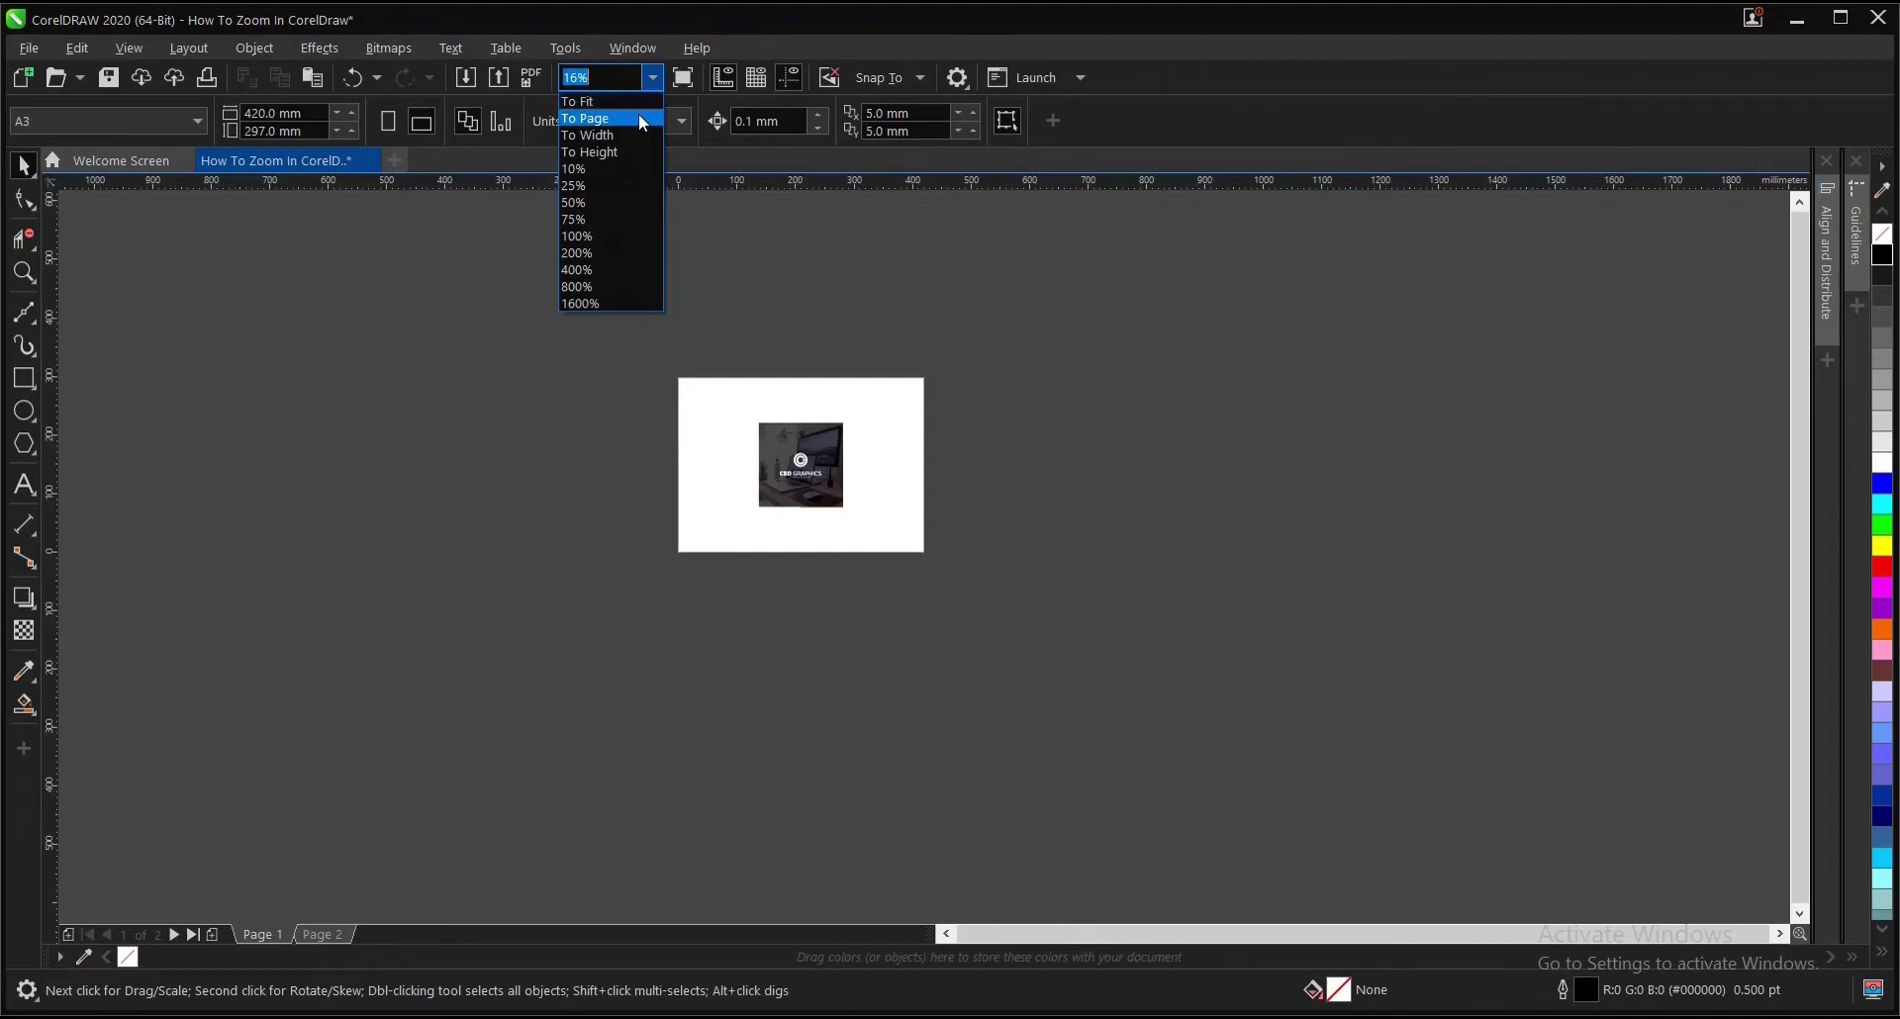
pyautogui.click(639, 118)
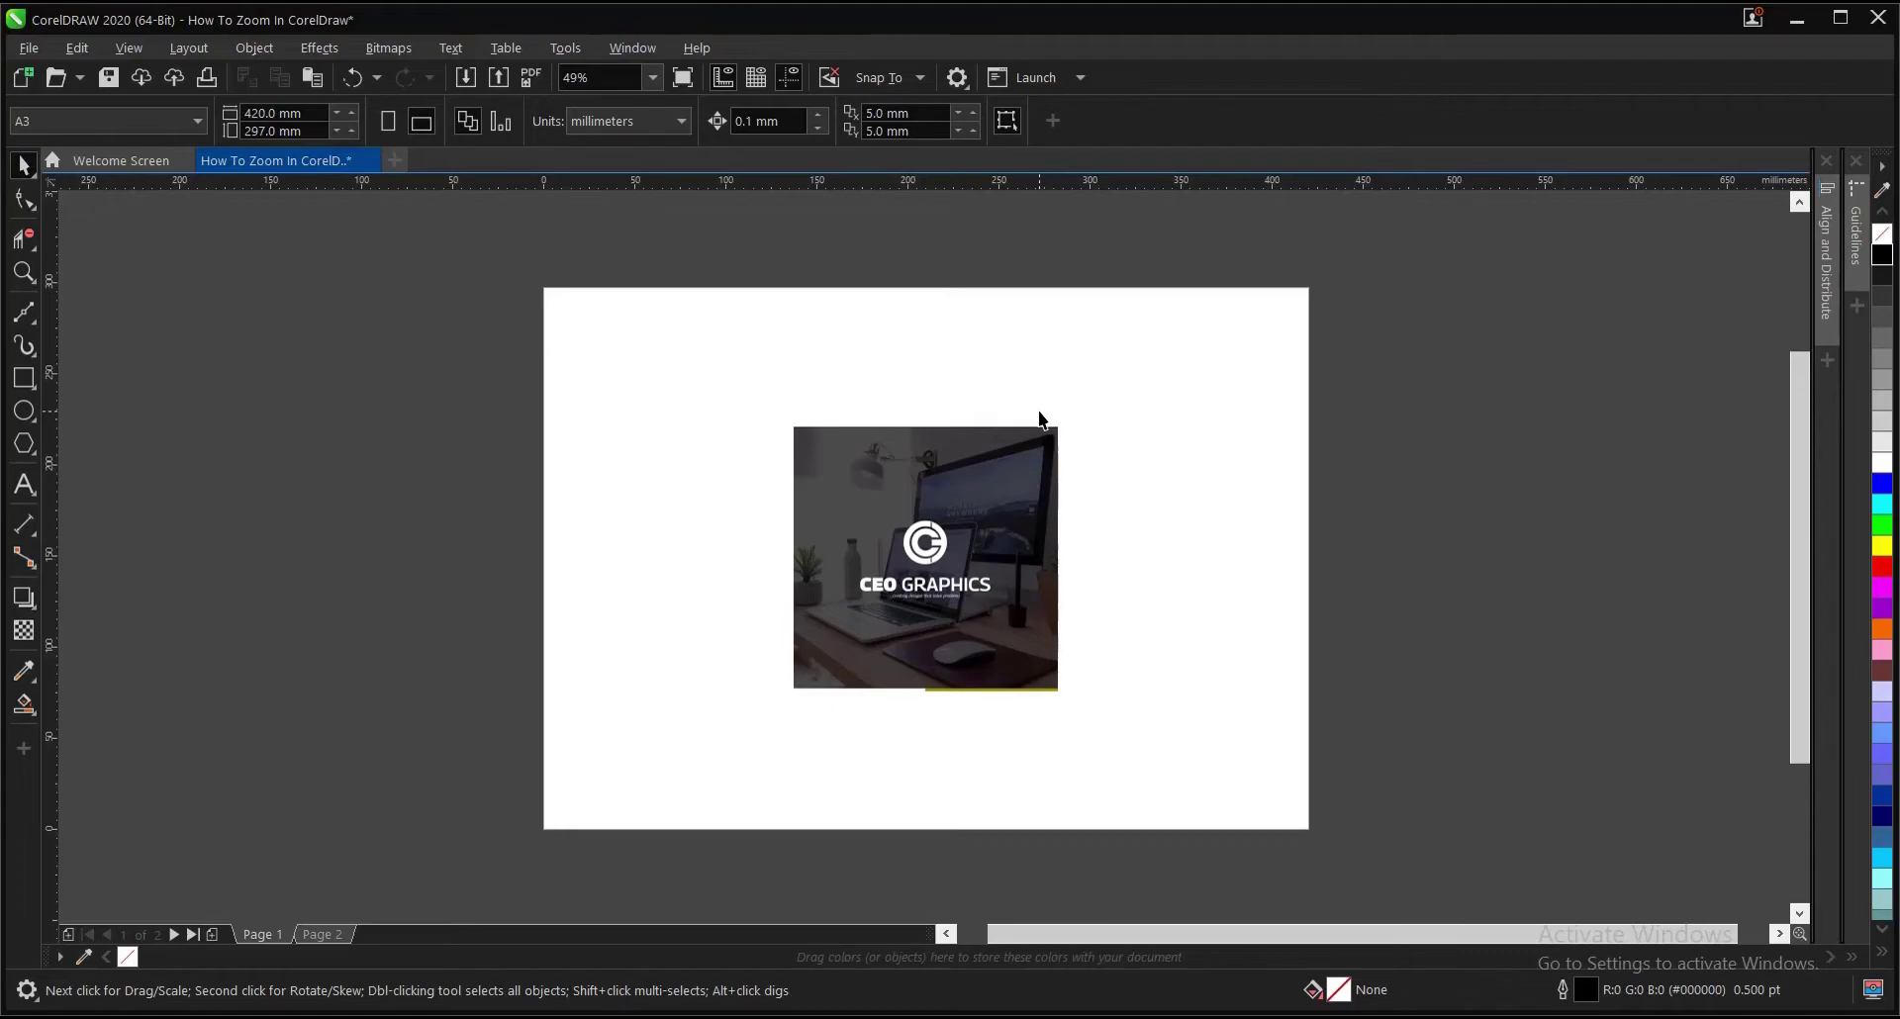
pyautogui.scroll(2, 989, 532)
pyautogui.scroll(-2, 1233, 463)
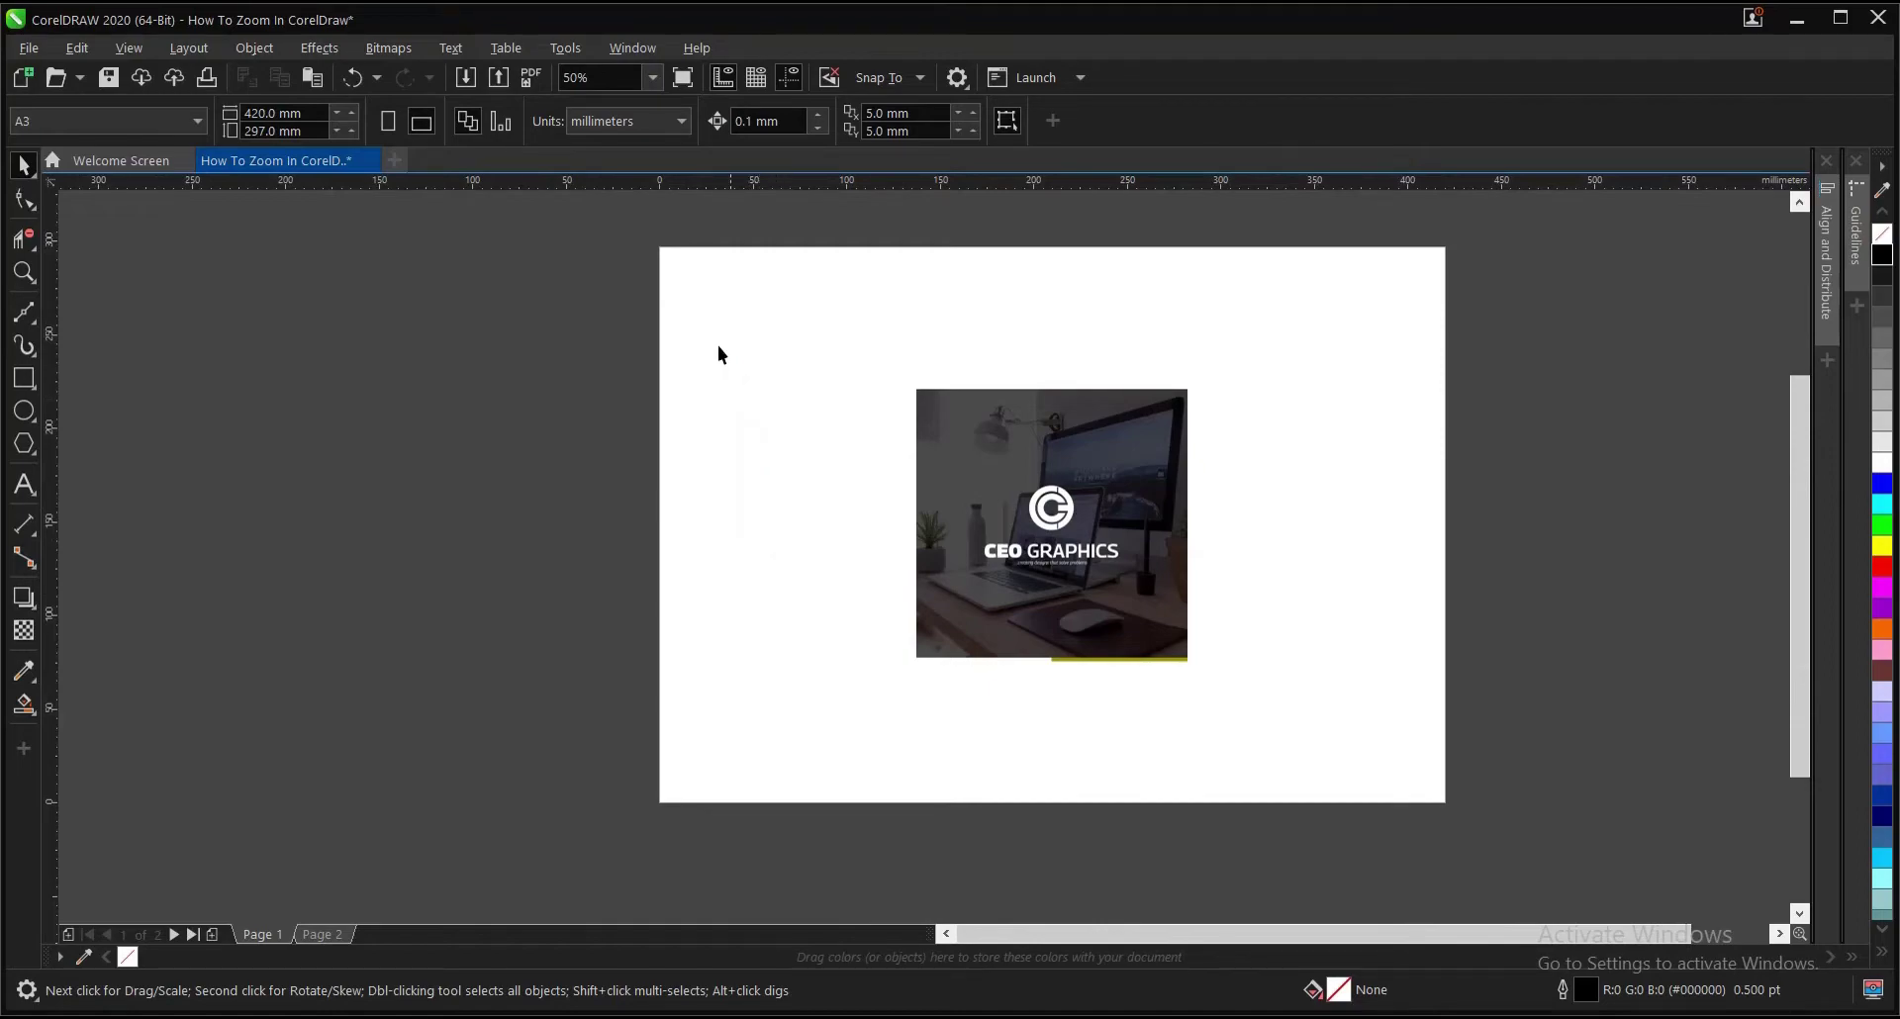
# Try the zoom presets To Width, To Height, 10% and 25%, ending at To Page
pyautogui.click(653, 81)
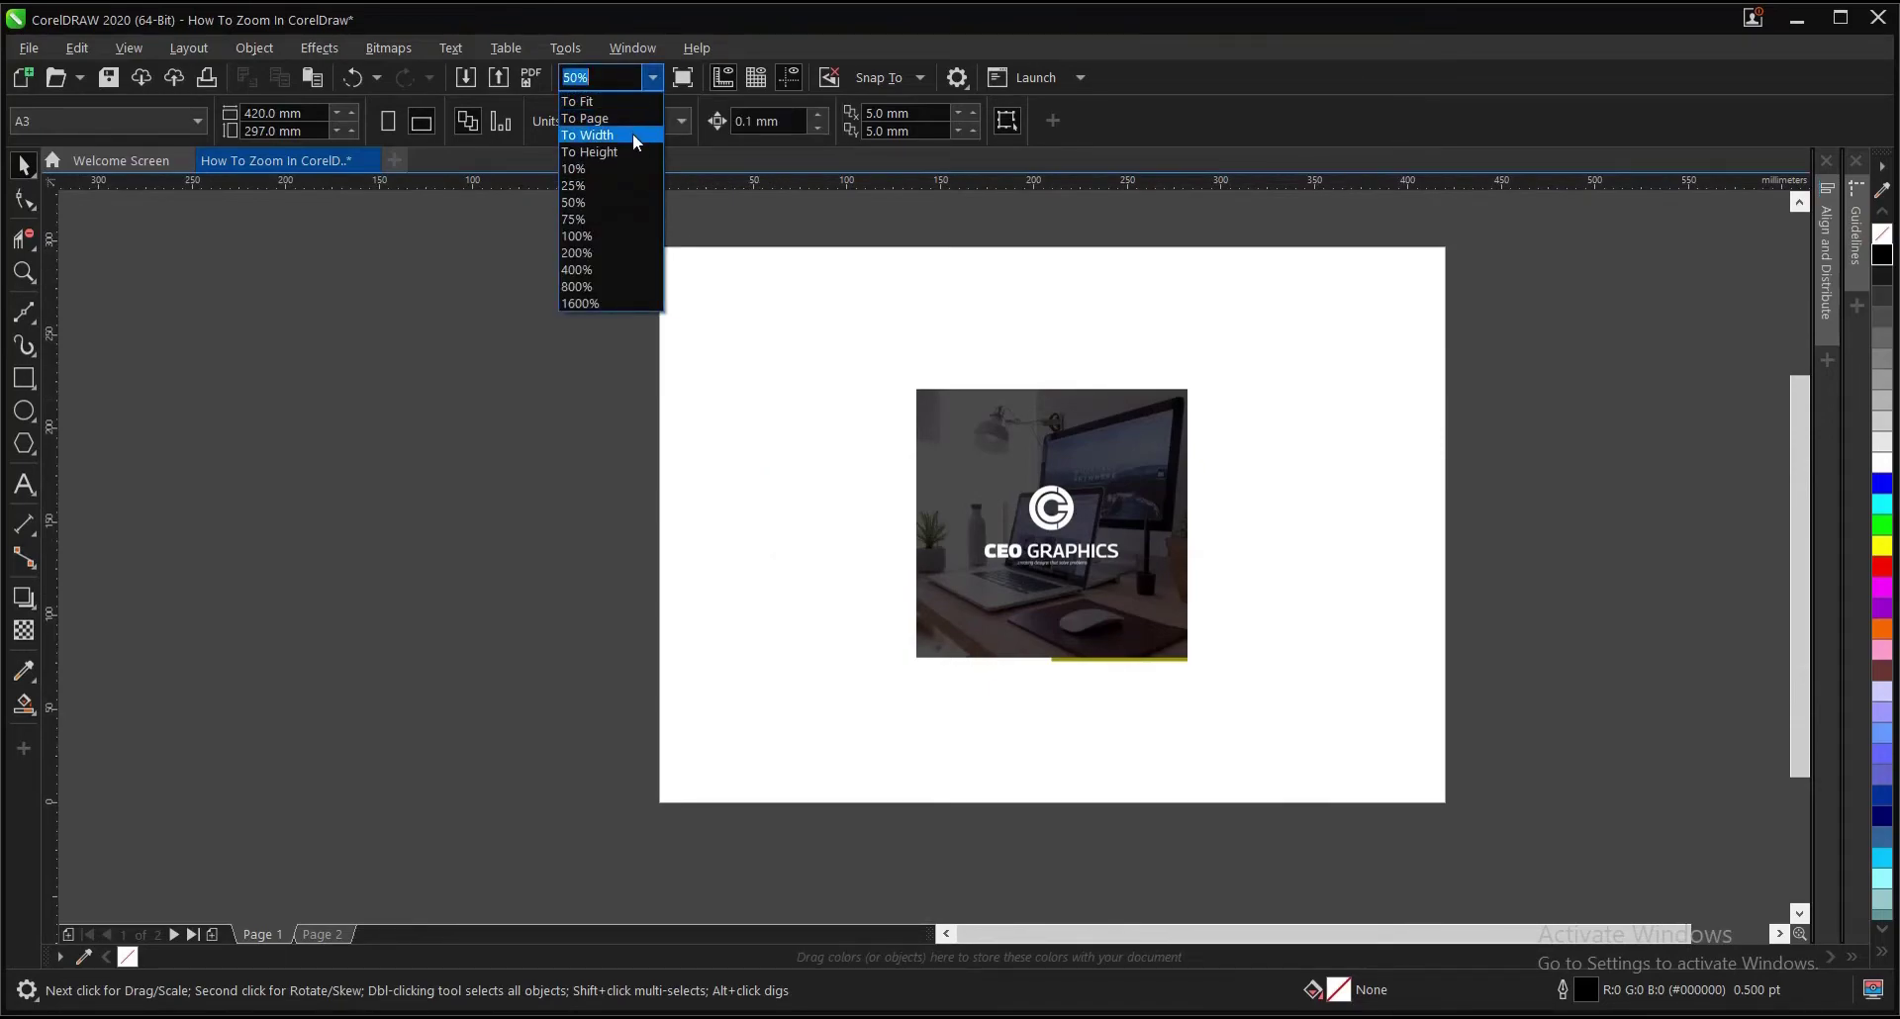
pyautogui.click(631, 134)
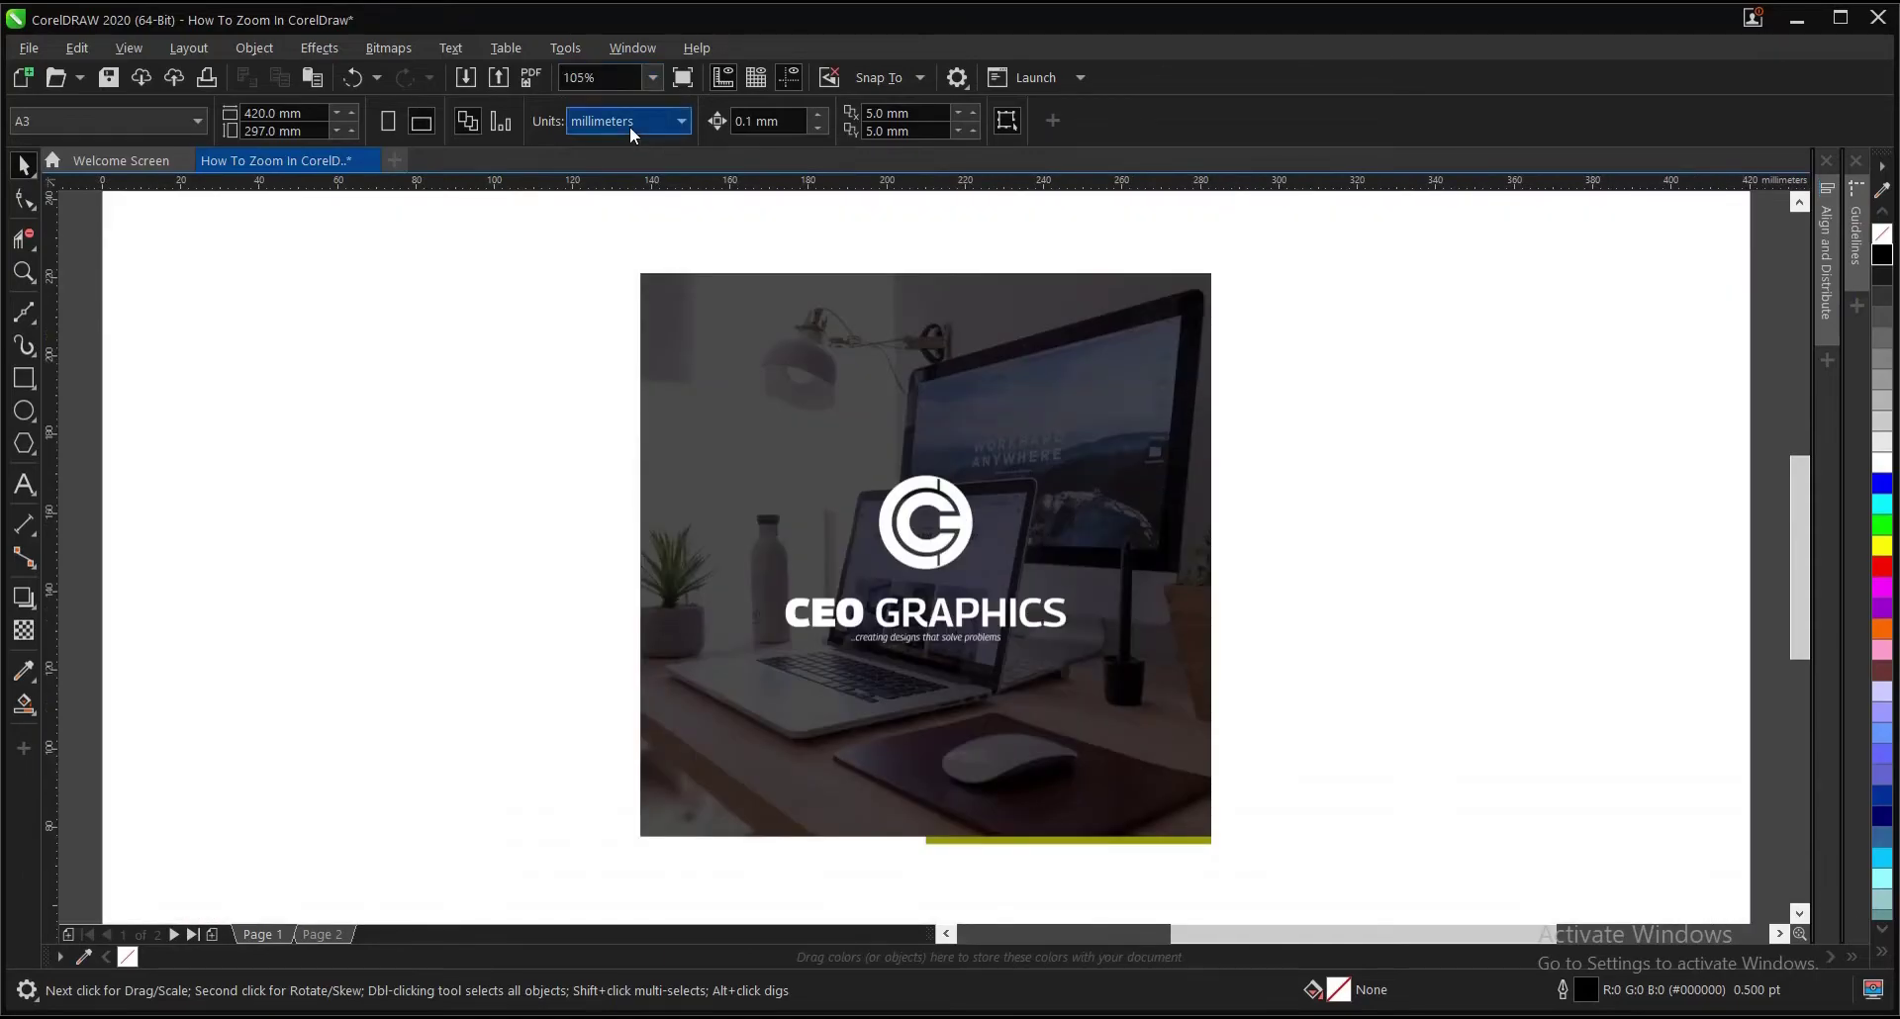
pyautogui.click(652, 81)
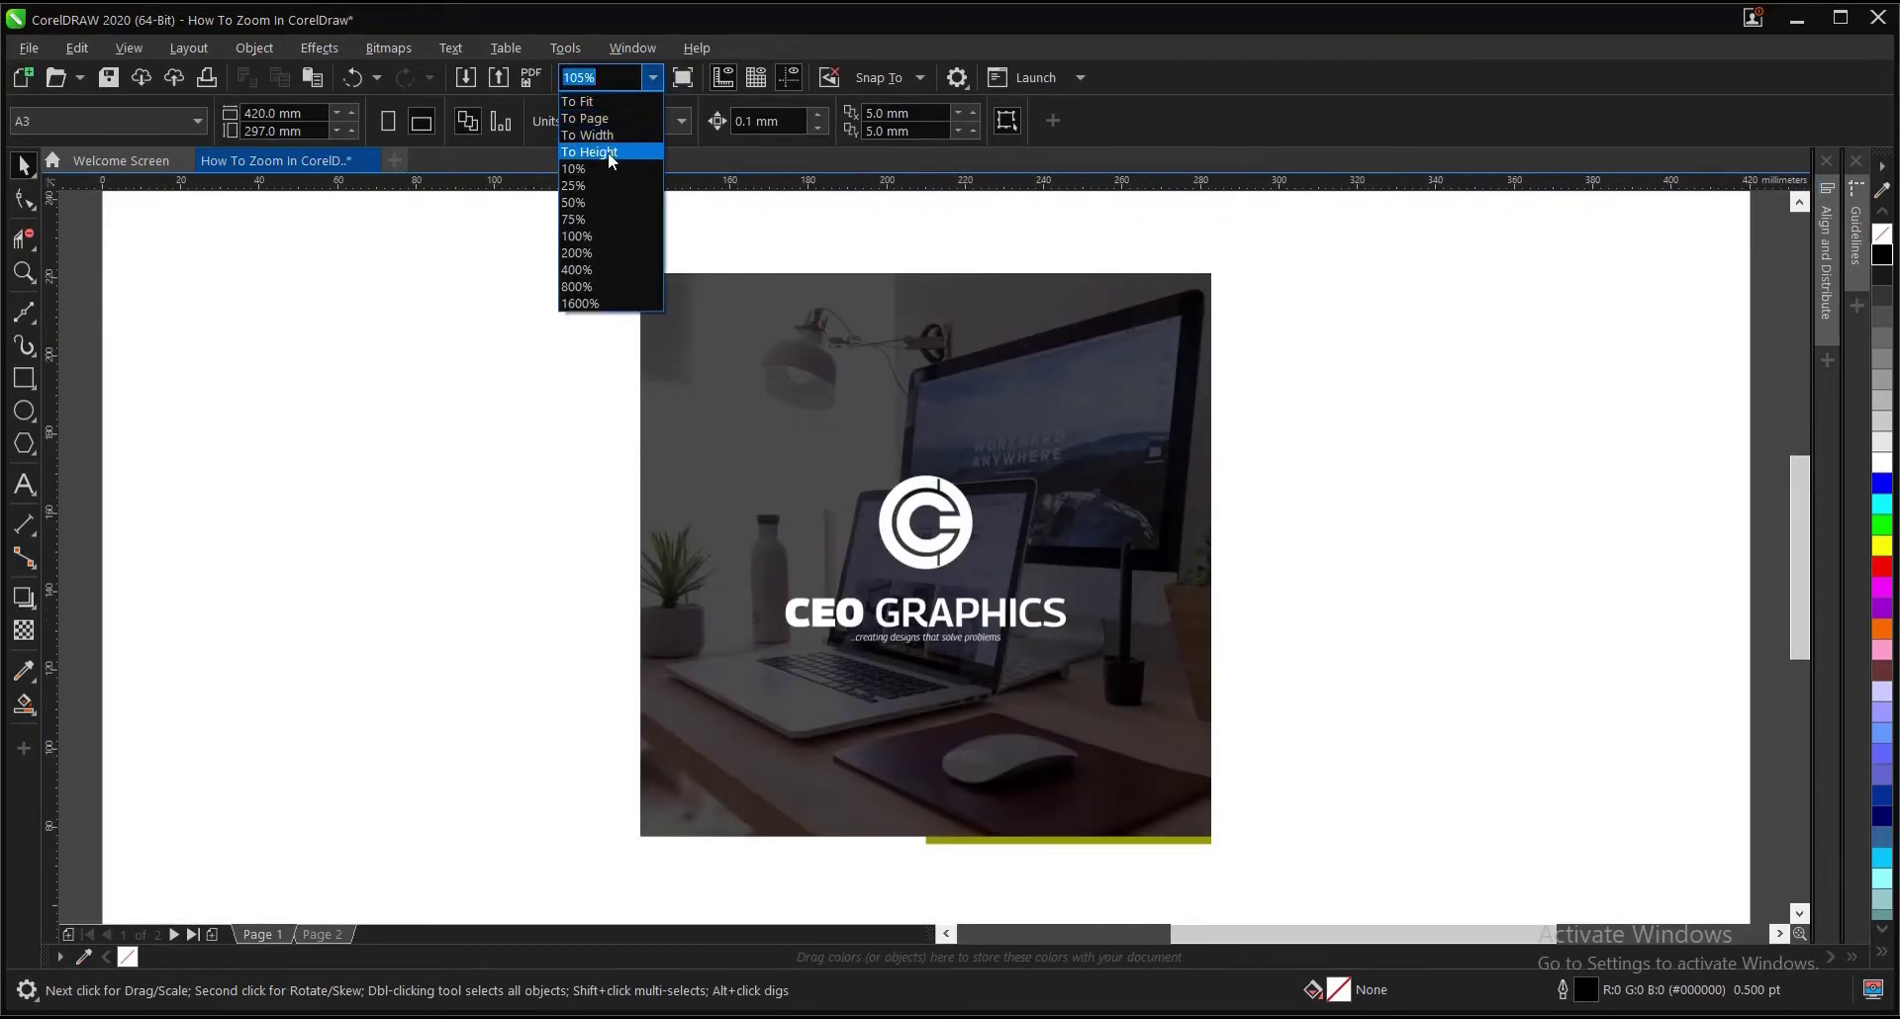
pyautogui.click(607, 152)
pyautogui.click(652, 77)
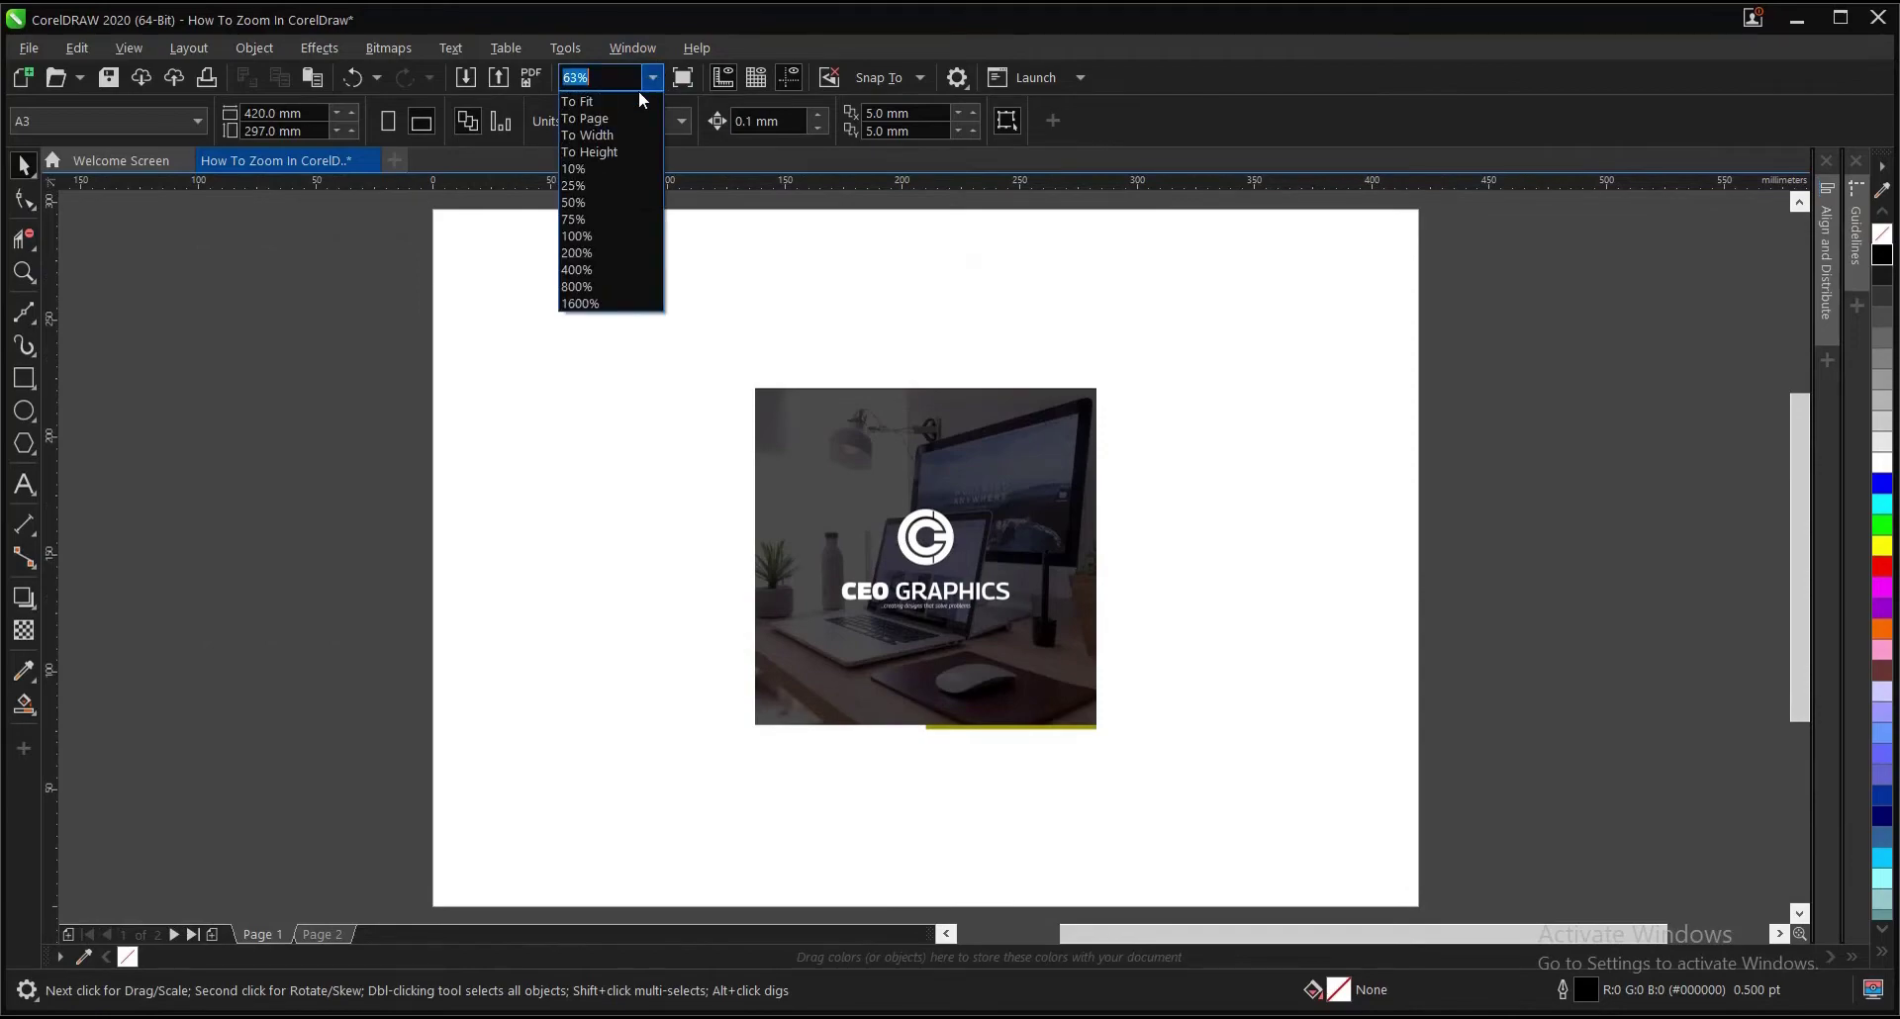
pyautogui.click(603, 168)
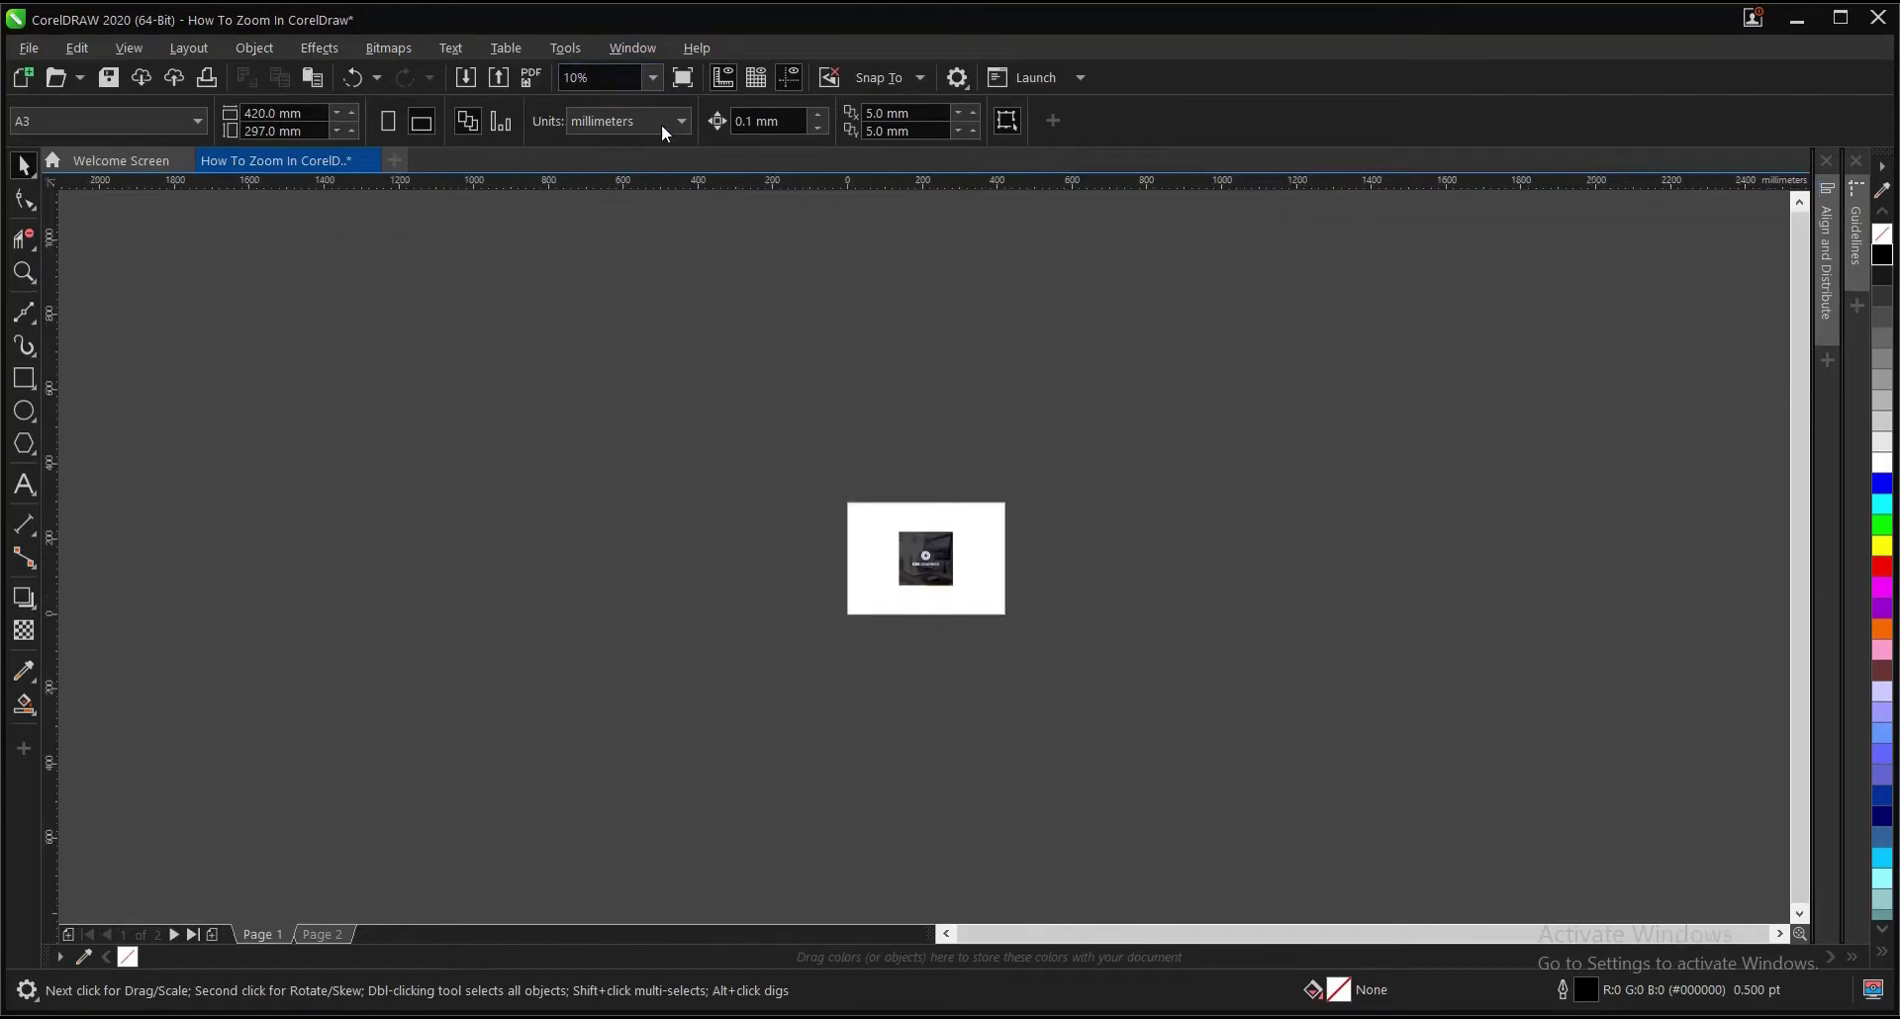
pyautogui.click(652, 78)
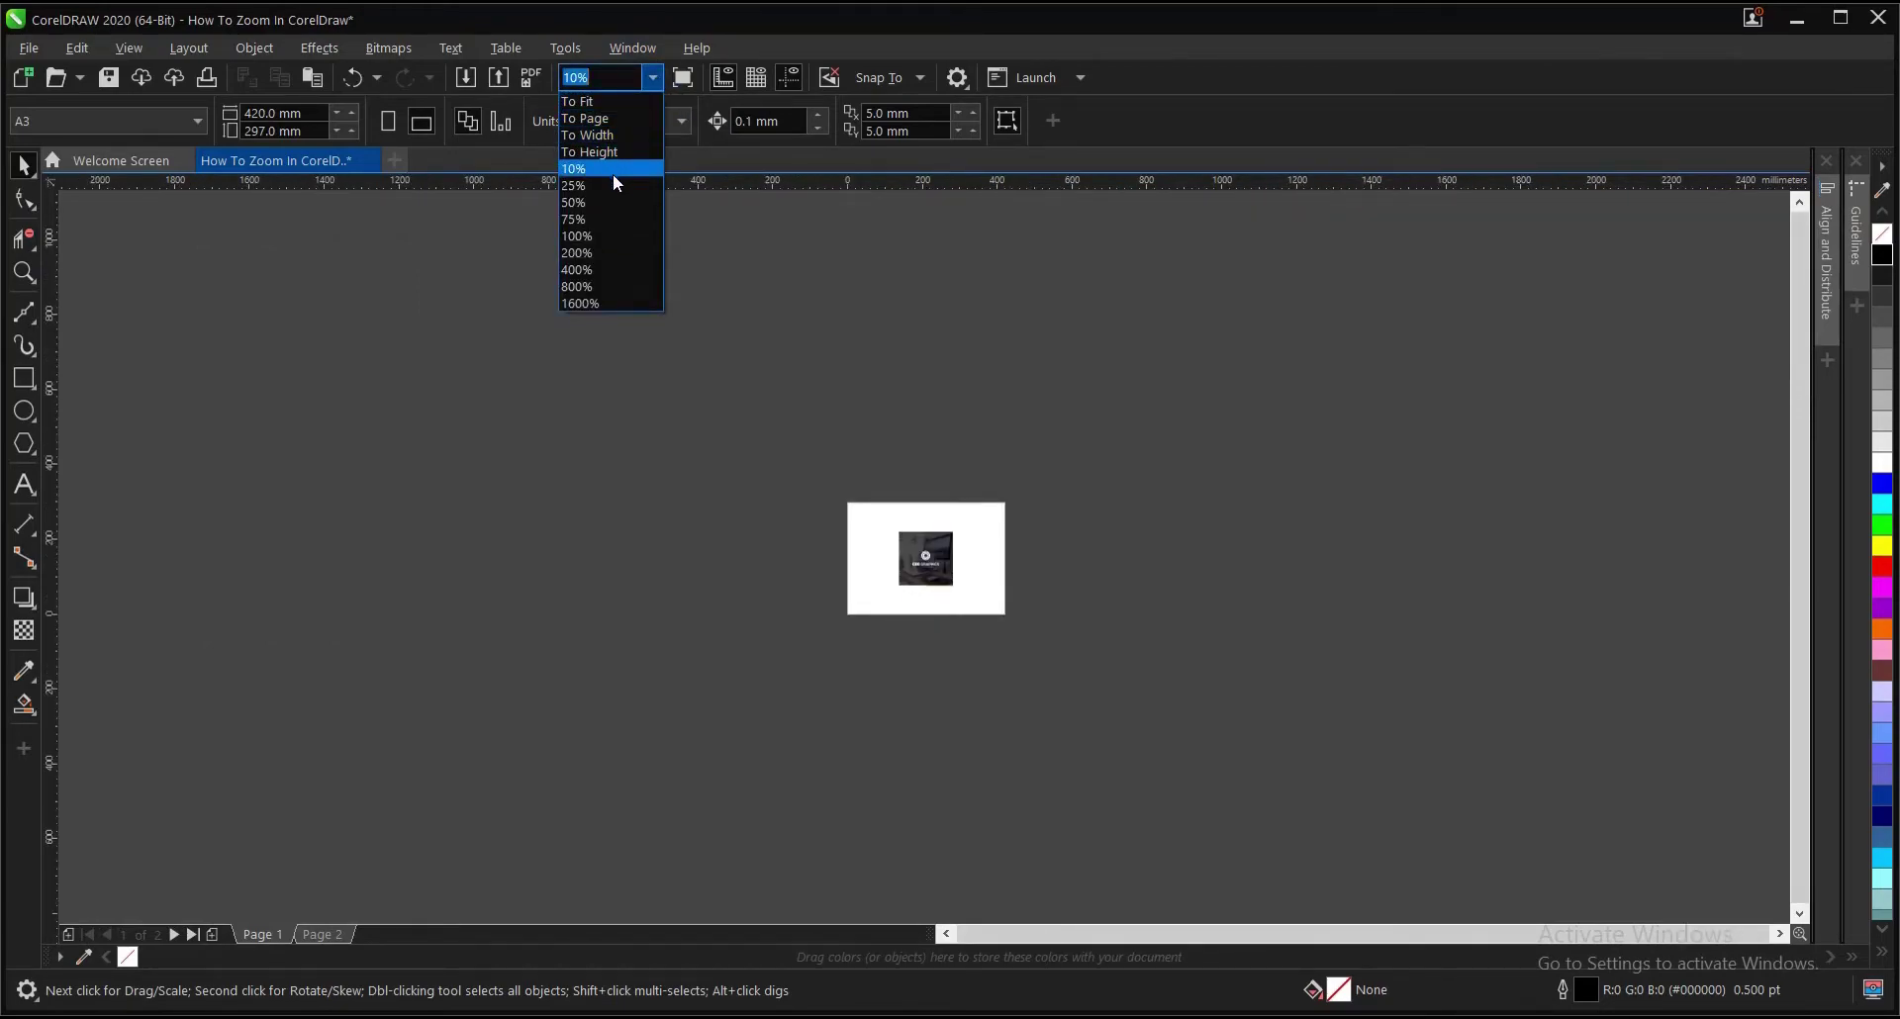
pyautogui.click(609, 184)
pyautogui.click(652, 77)
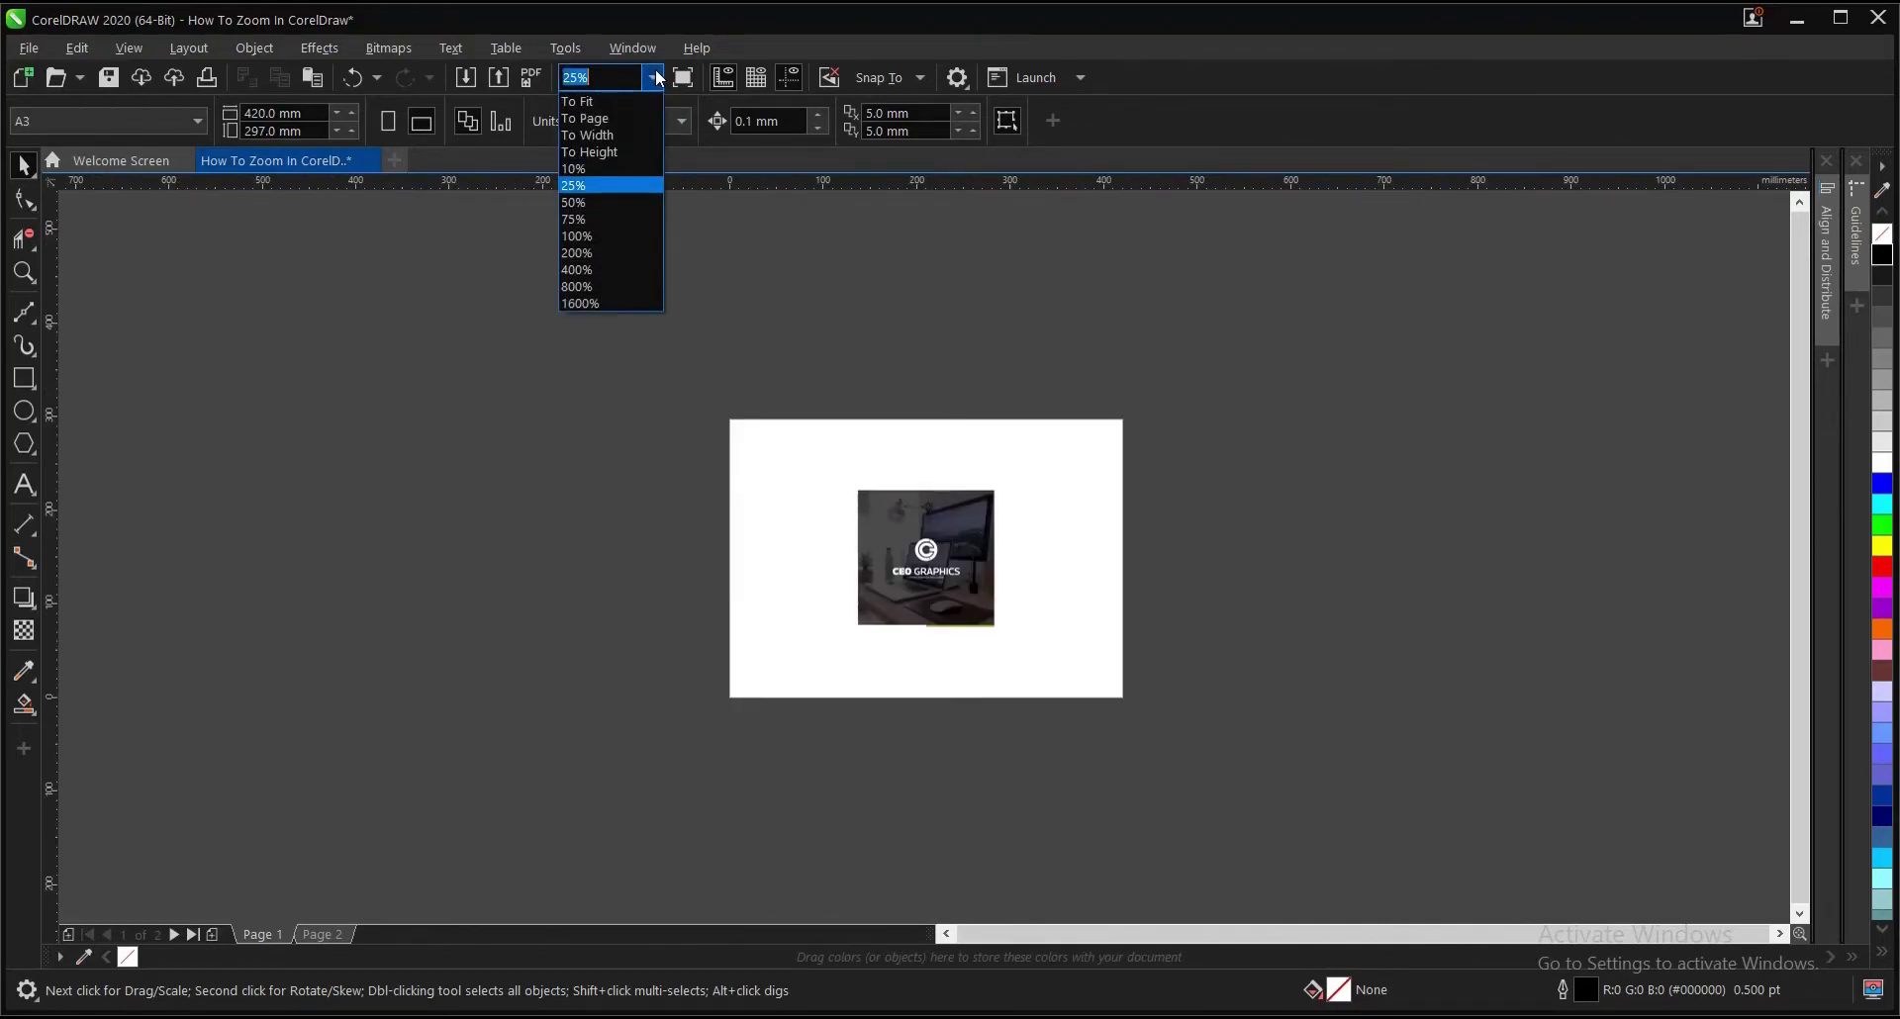
pyautogui.click(626, 117)
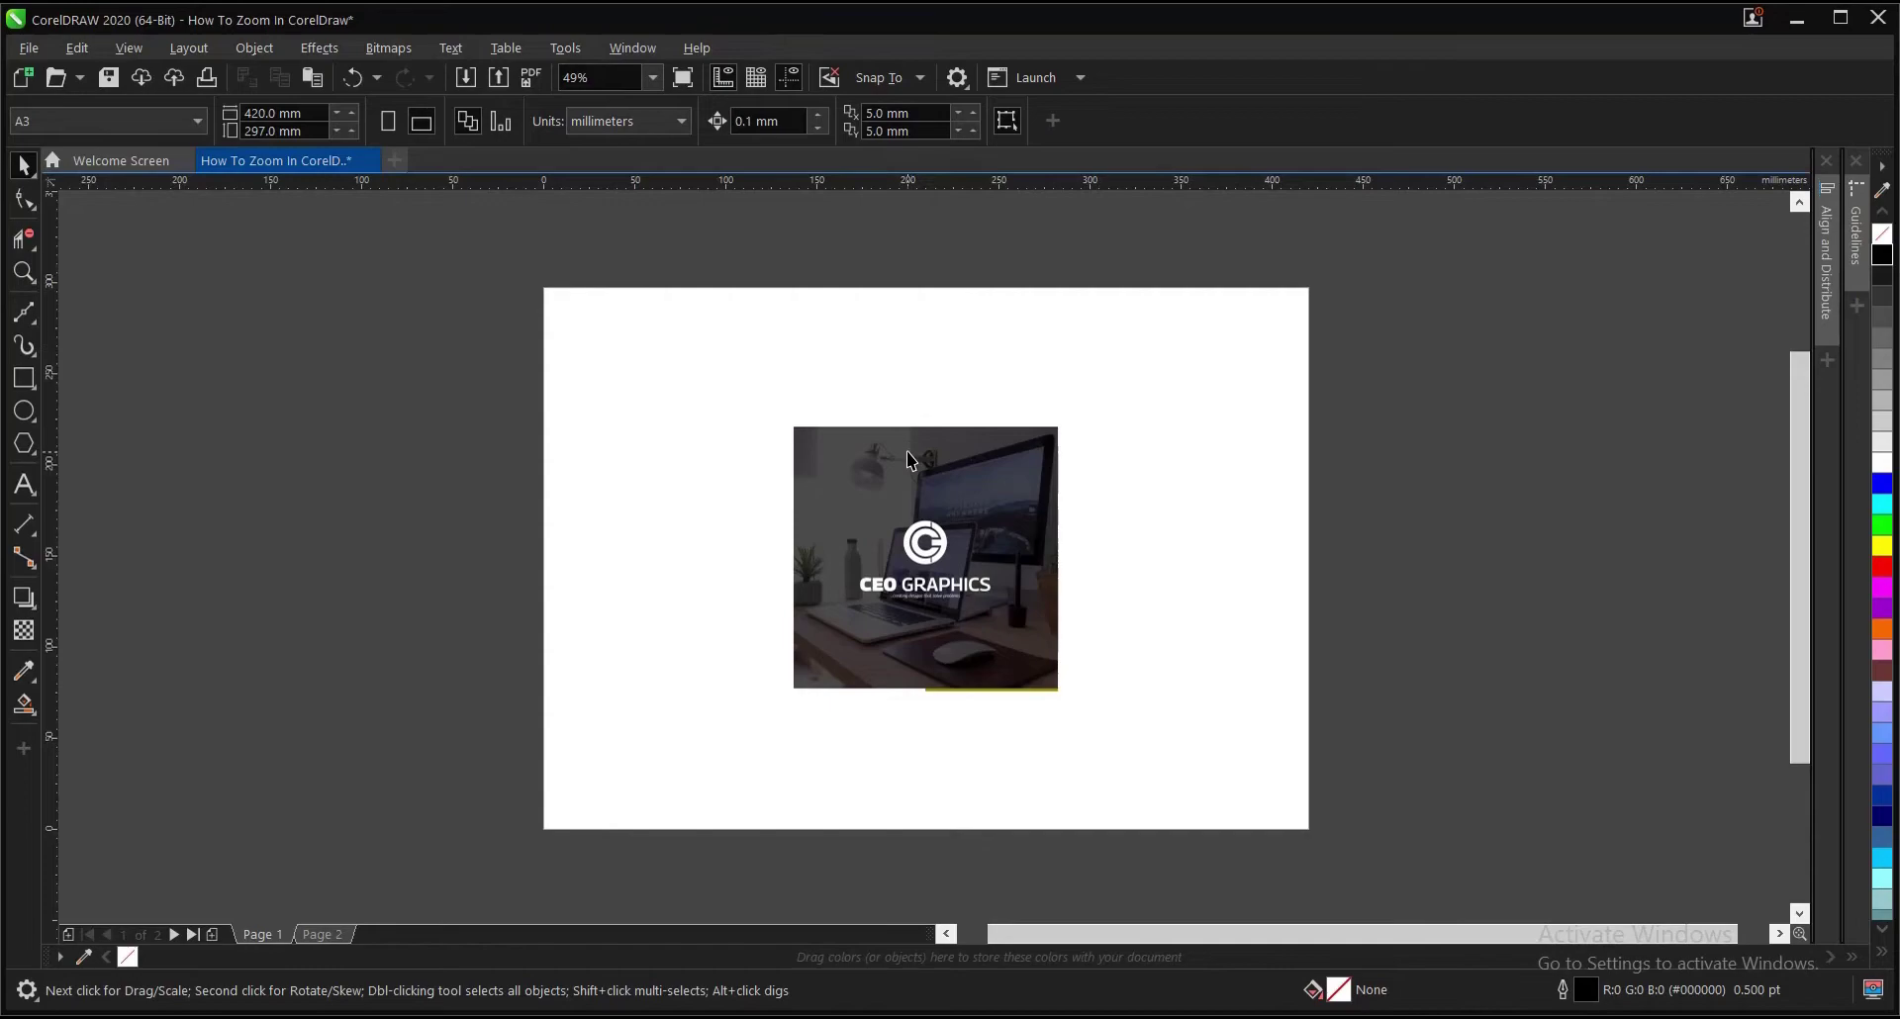
# Drop three copies of the photo to the right, left and lower right of the A3 page
pyautogui.scroll(-2, 906, 504)
pyautogui.click(905, 534)
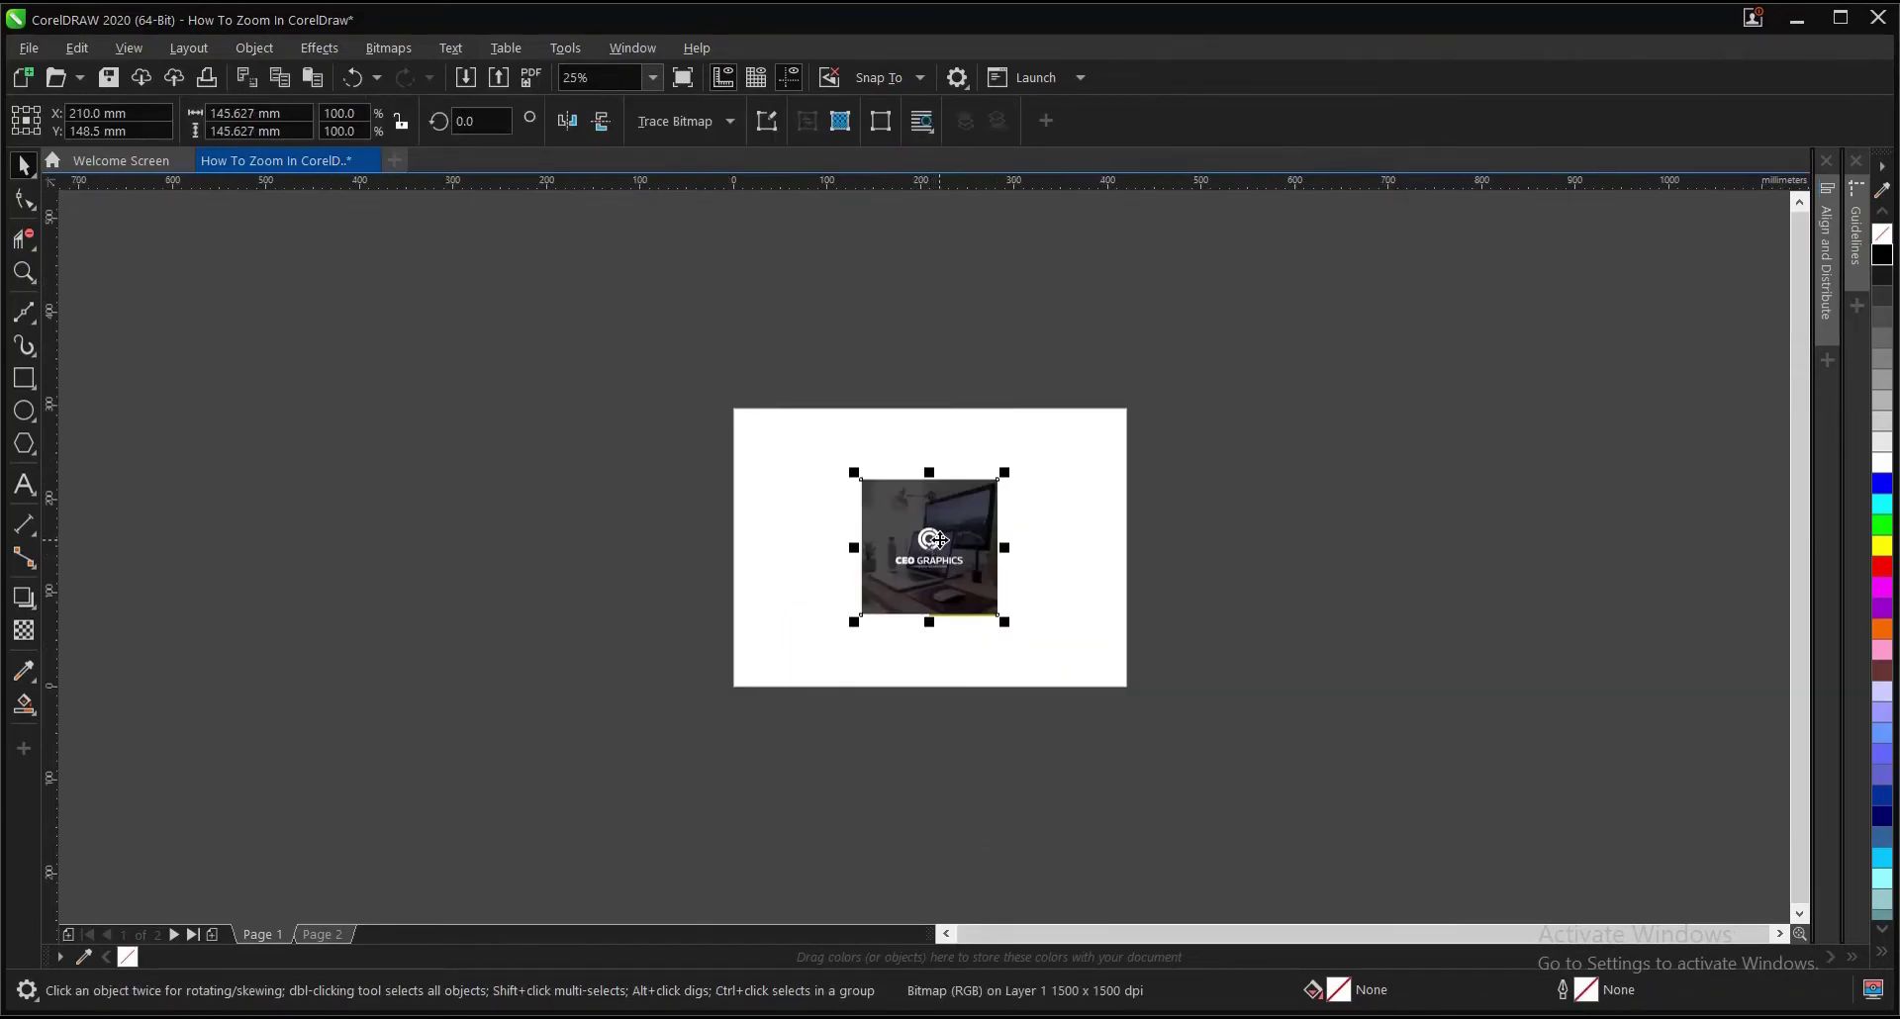
pyautogui.scroll(2, 883, 538)
pyautogui.scroll(-2, 882, 537)
pyautogui.moveTo(878, 532); pyautogui.dragTo(1149, 412)
pyautogui.moveTo(895, 563); pyautogui.dragTo(556, 510)
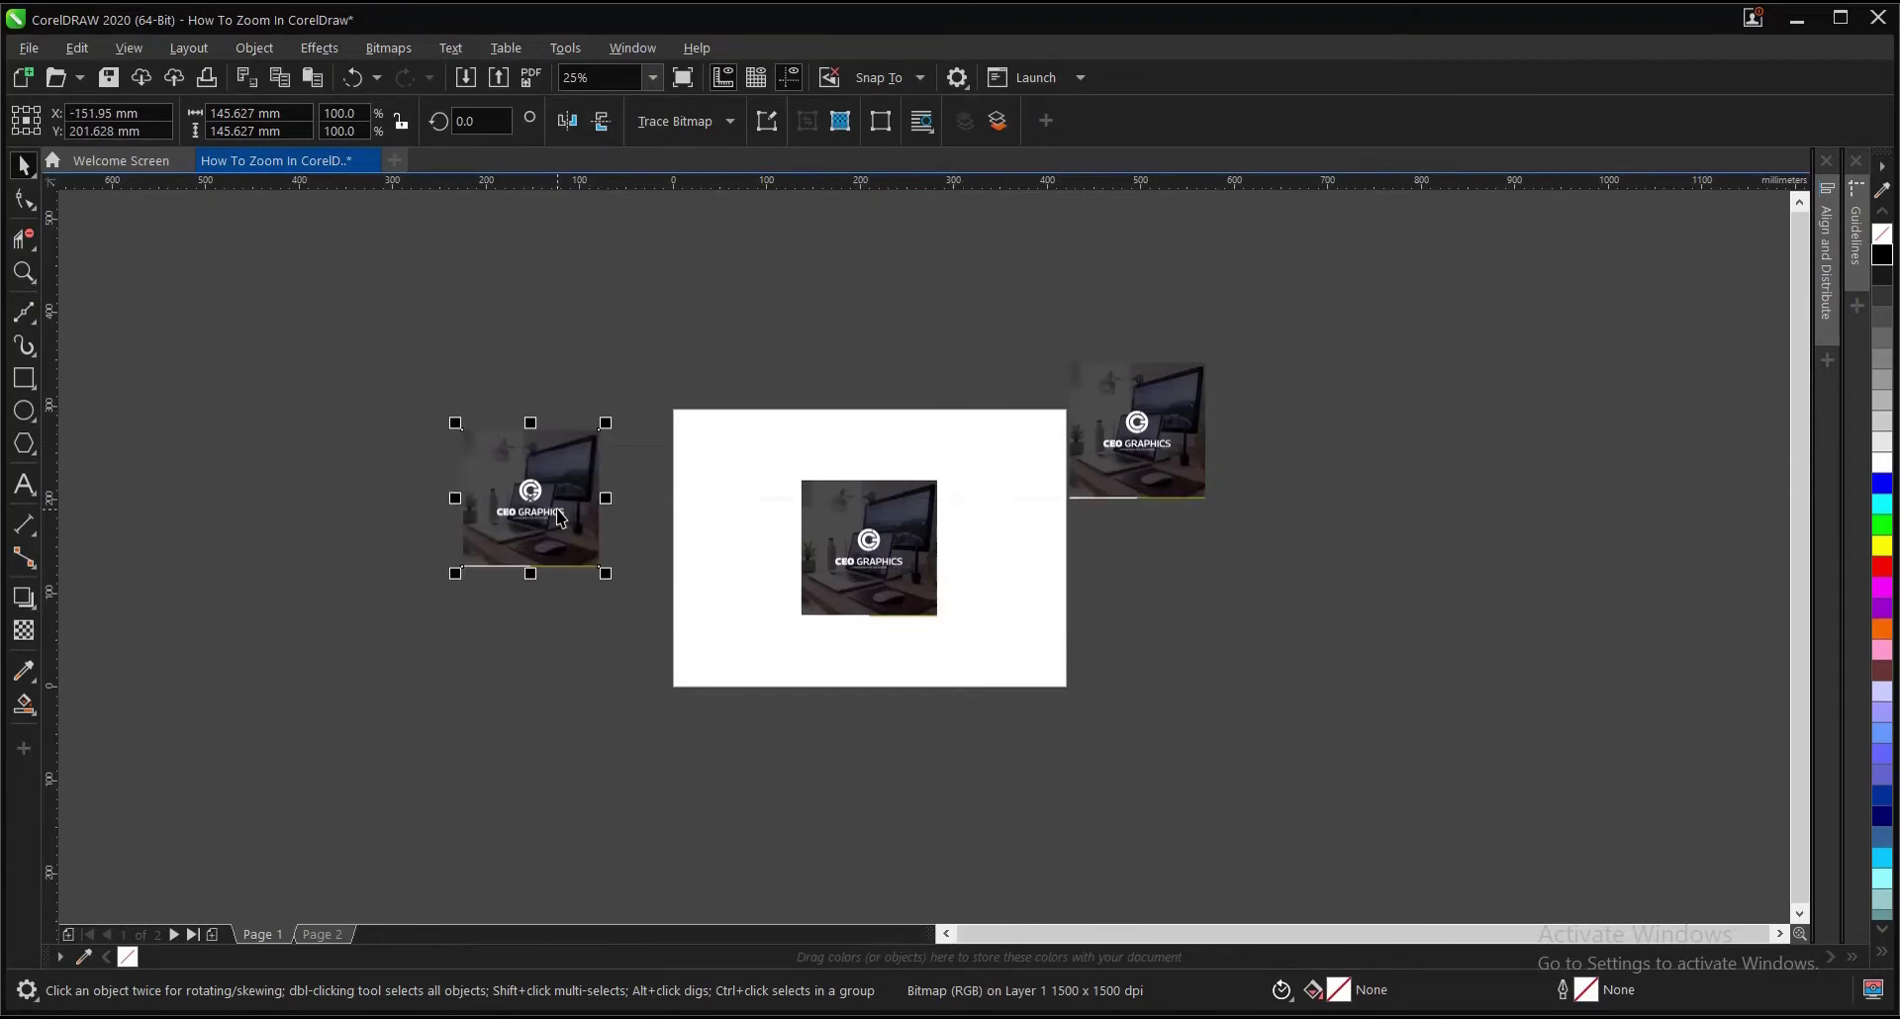
pyautogui.moveTo(820, 586); pyautogui.dragTo(1154, 661)
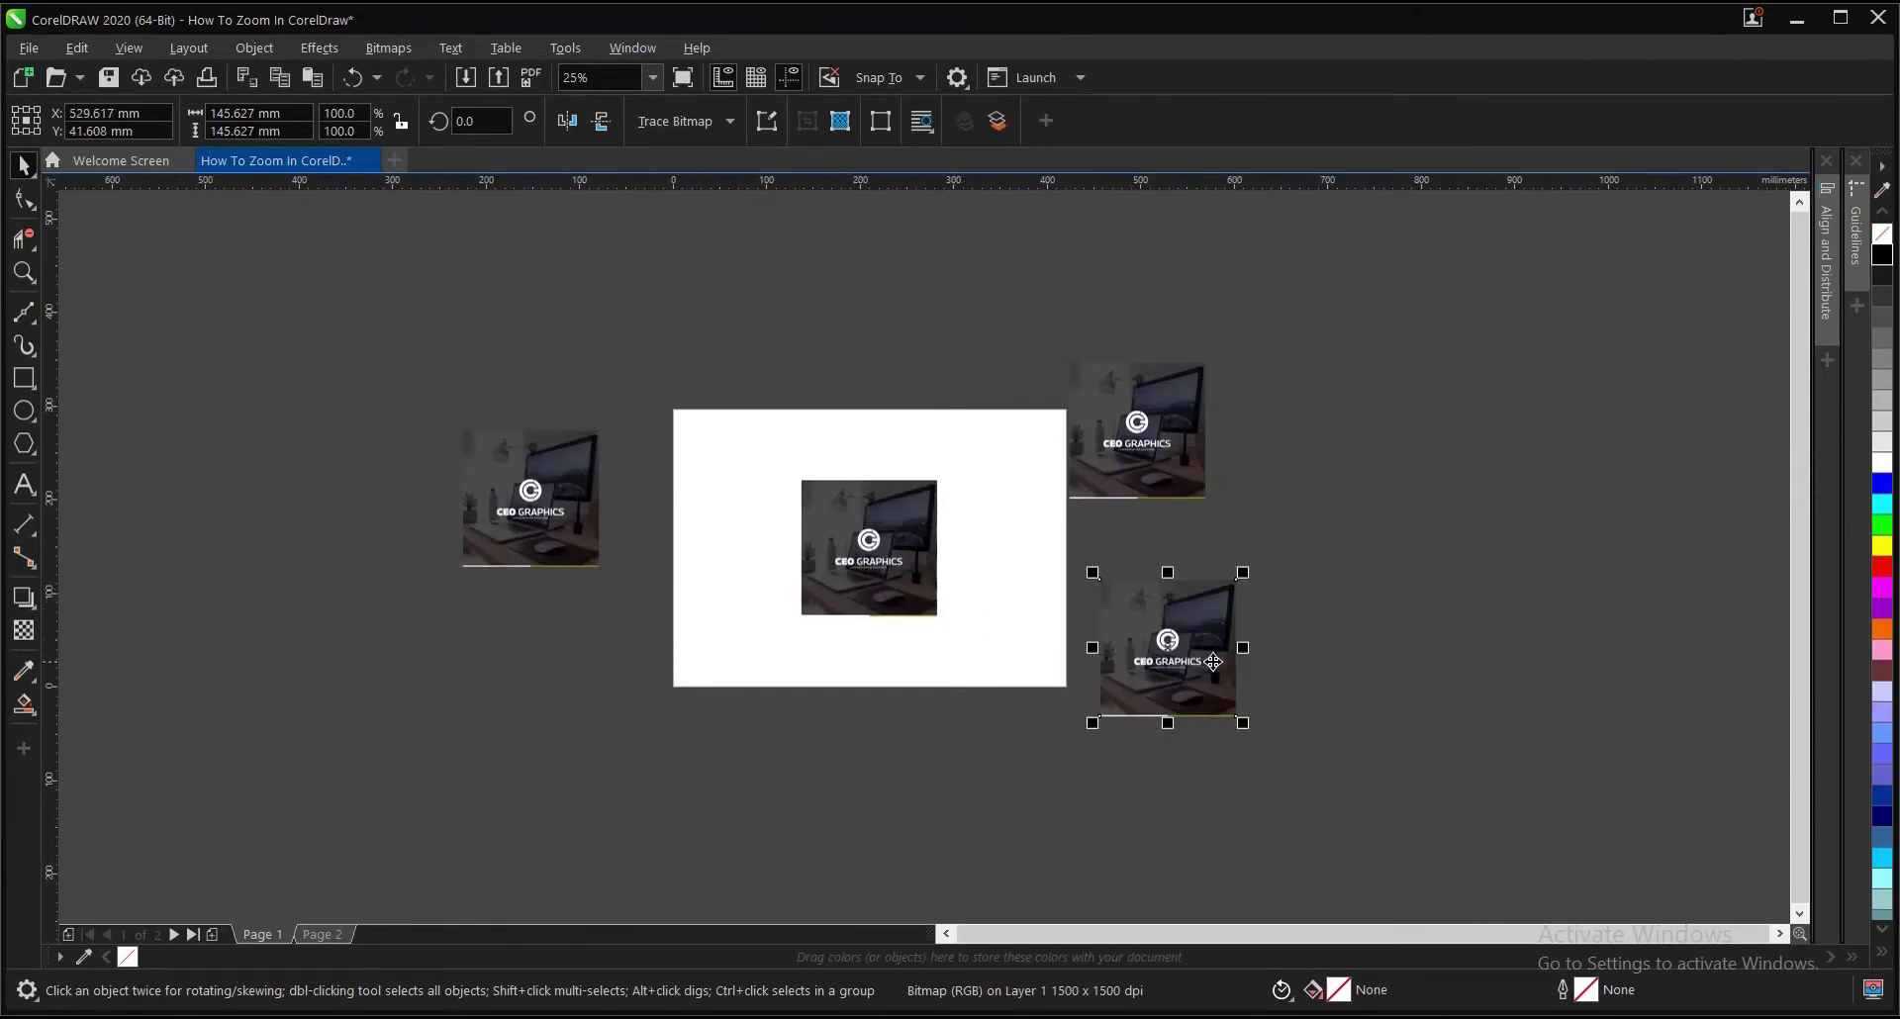
pyautogui.click(1338, 581)
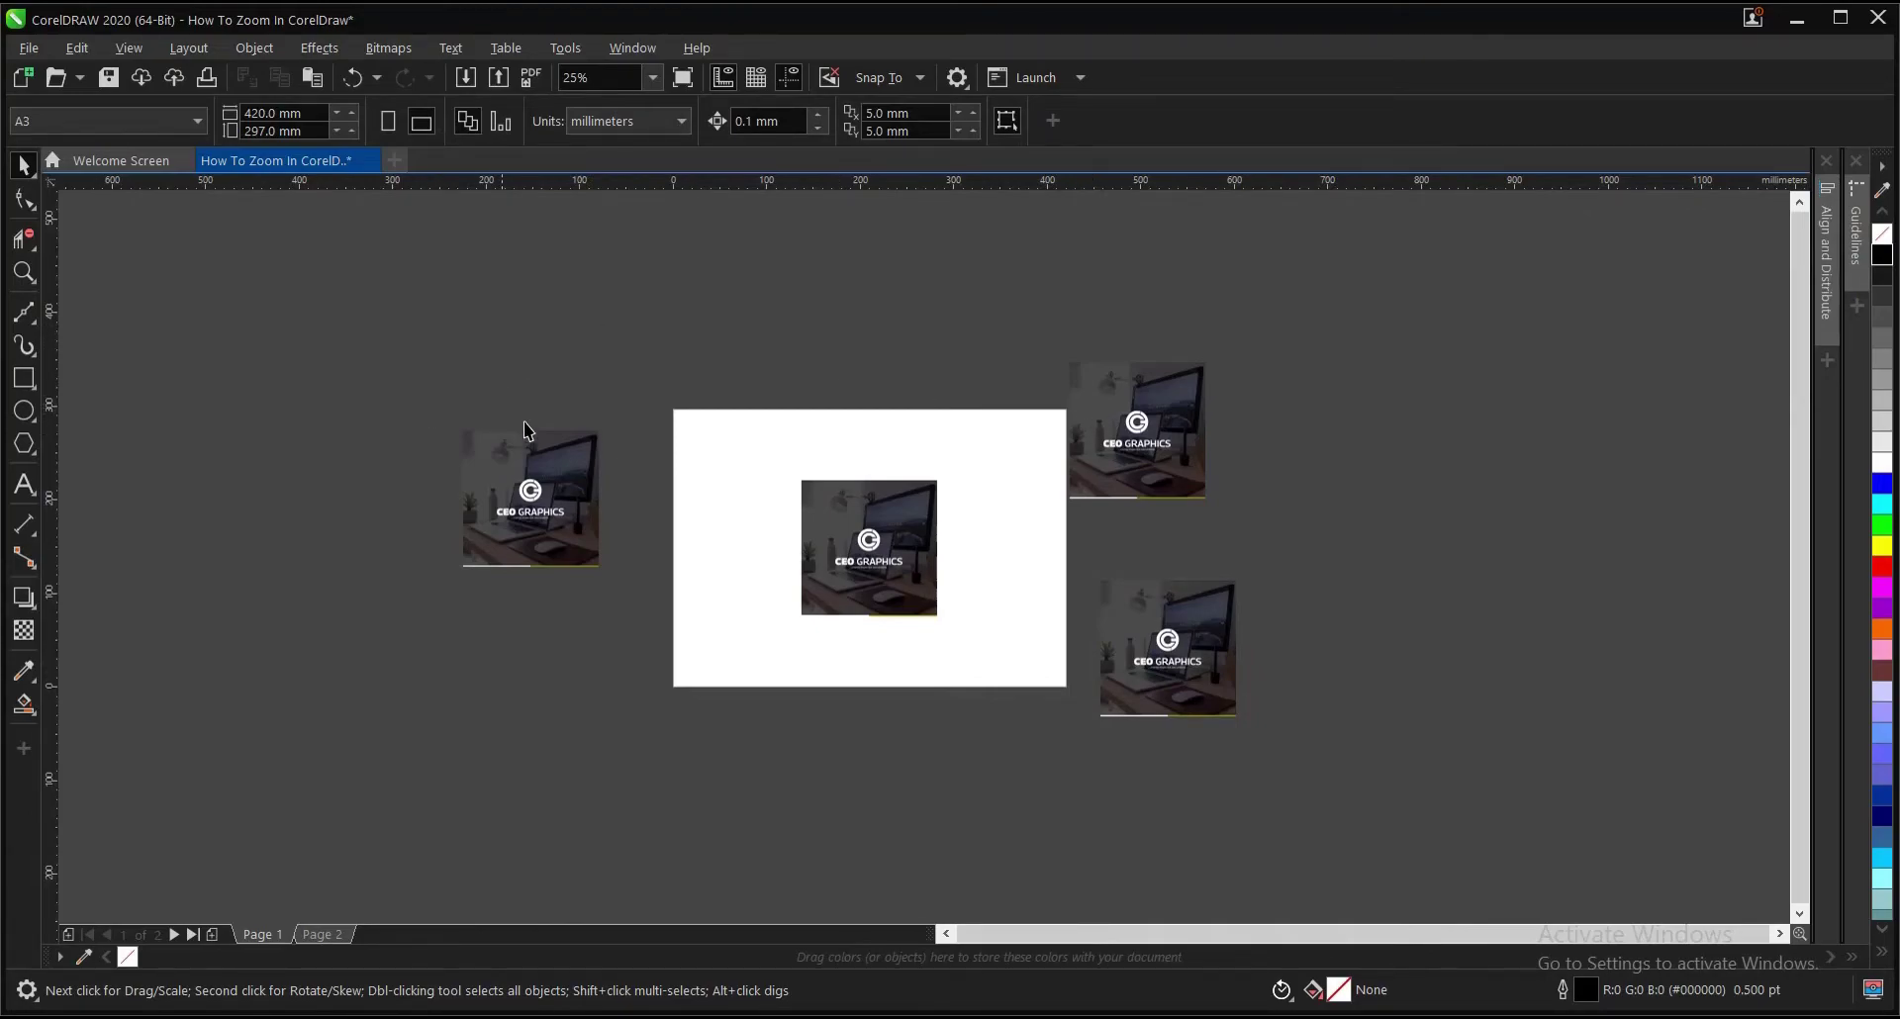
# Zoom in to 49% on the page, then zoom out to fit all objects
pyautogui.click(24, 273)
pyautogui.click(770, 519)
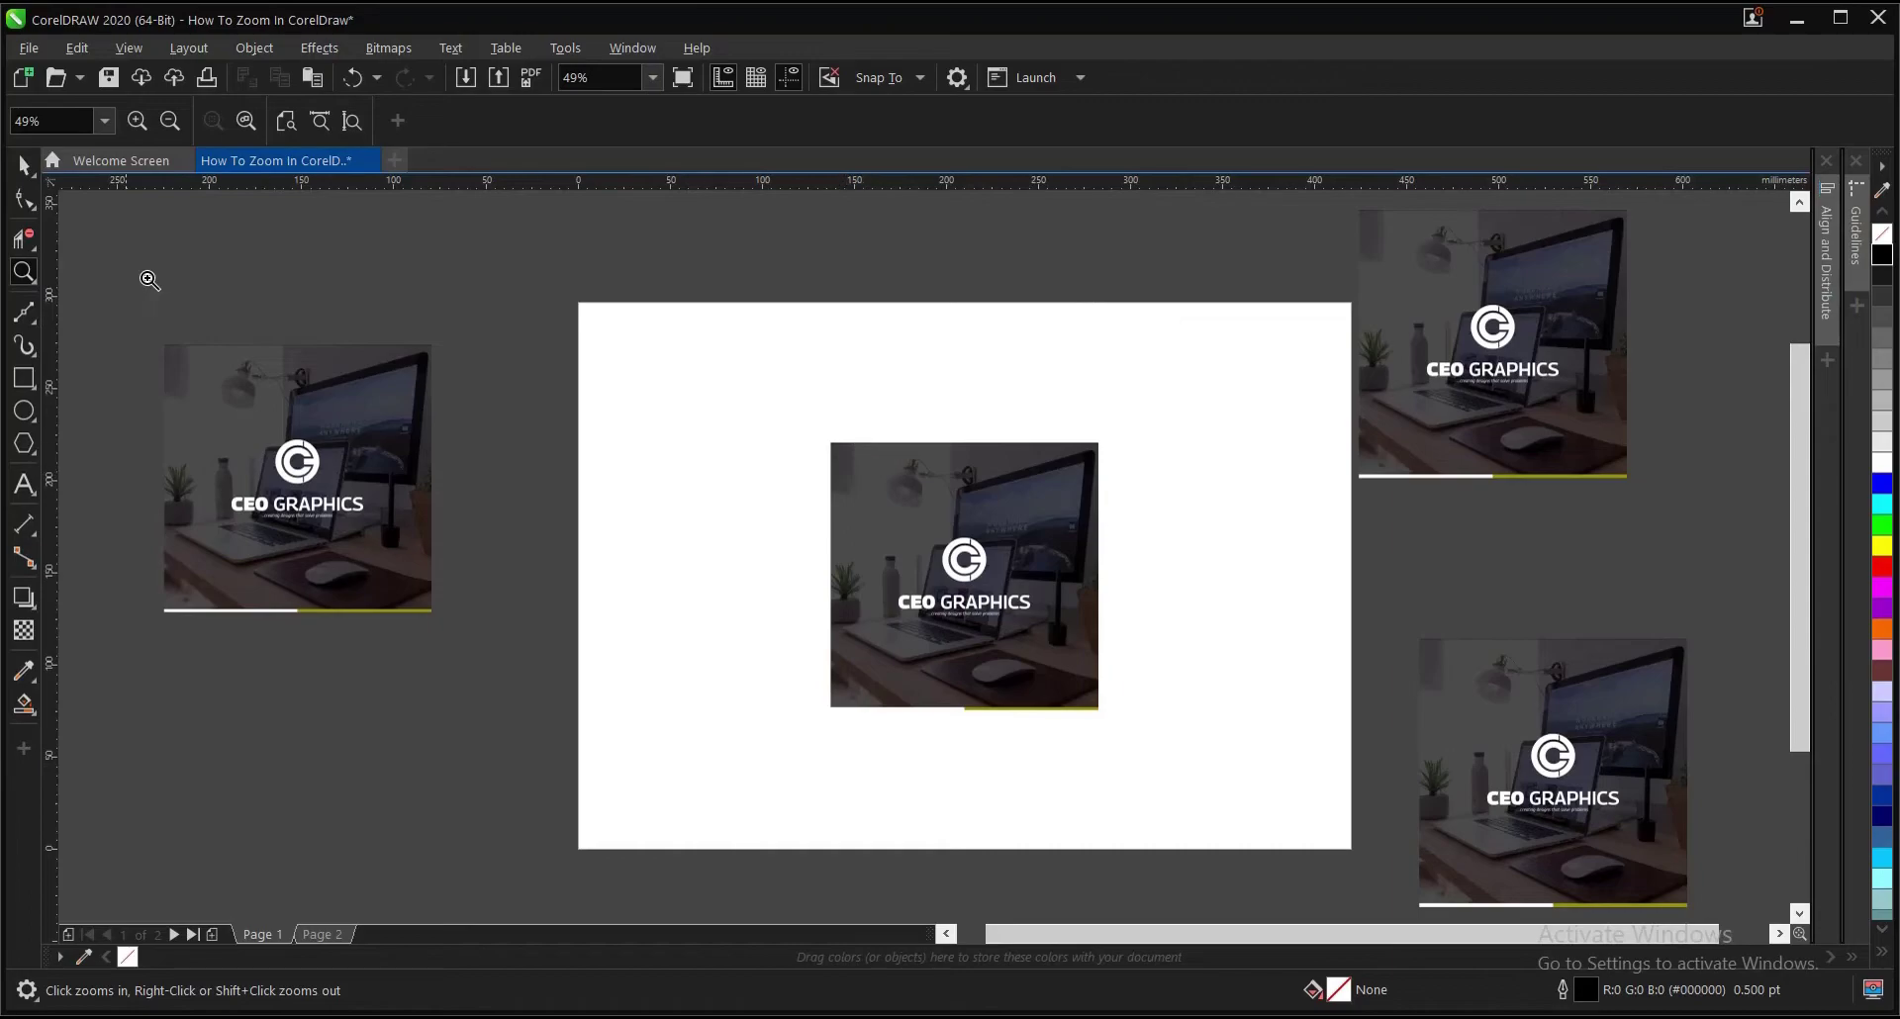
pyautogui.click(24, 165)
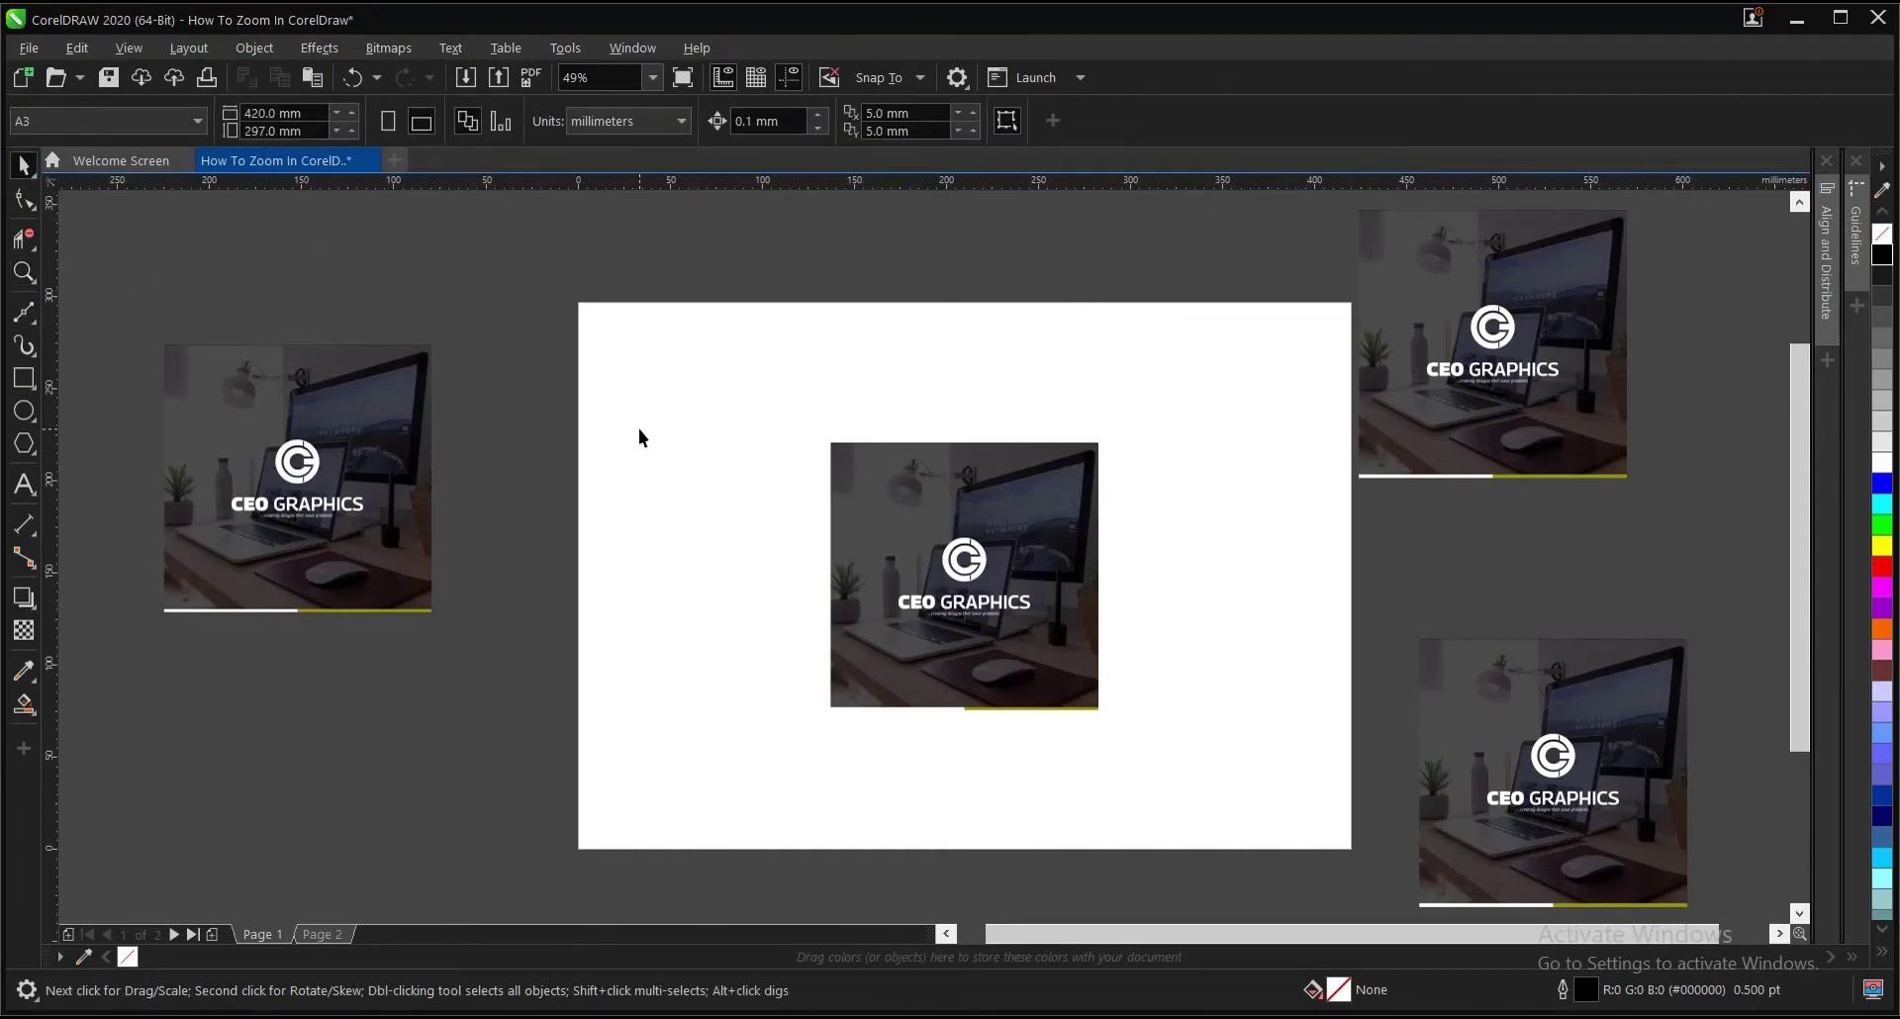
pyautogui.scroll(-1, 643, 435)
pyautogui.scroll(-1, 767, 548)
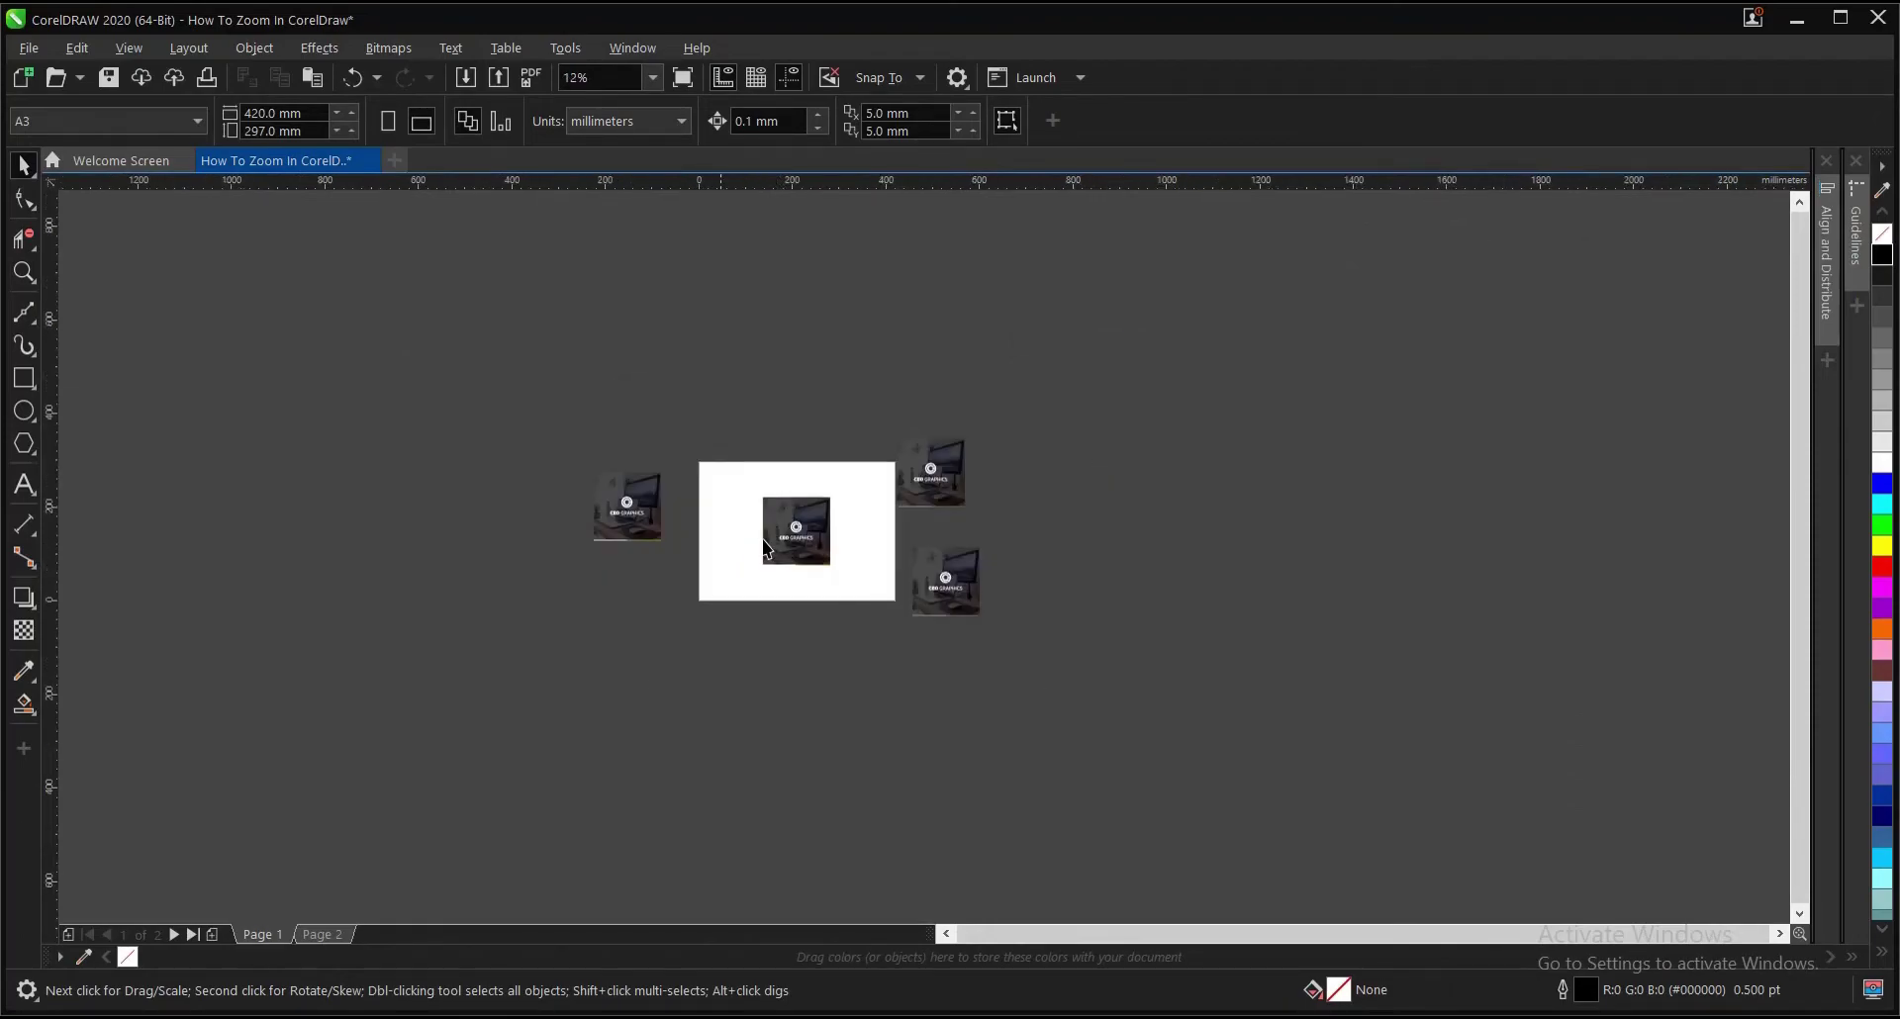
pyautogui.scroll(-1, 851, 517)
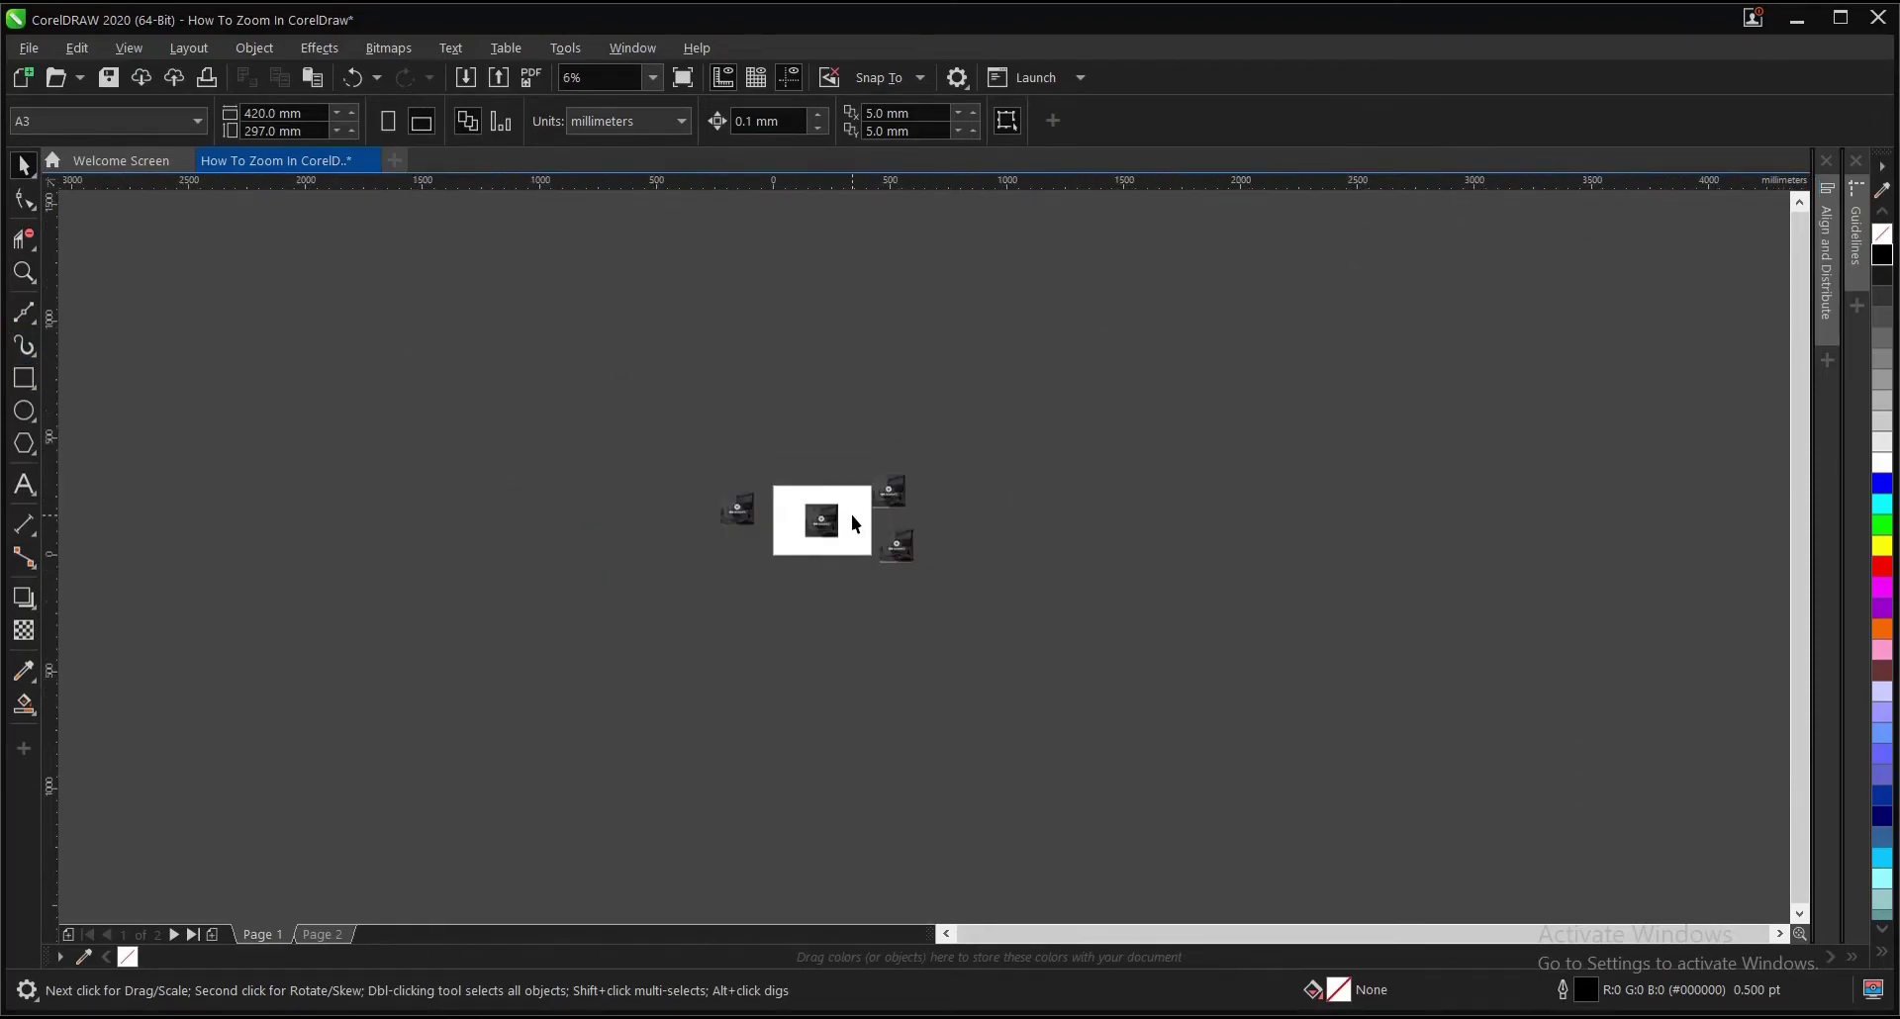
pyautogui.click(24, 274)
pyautogui.doubleClick(23, 274)
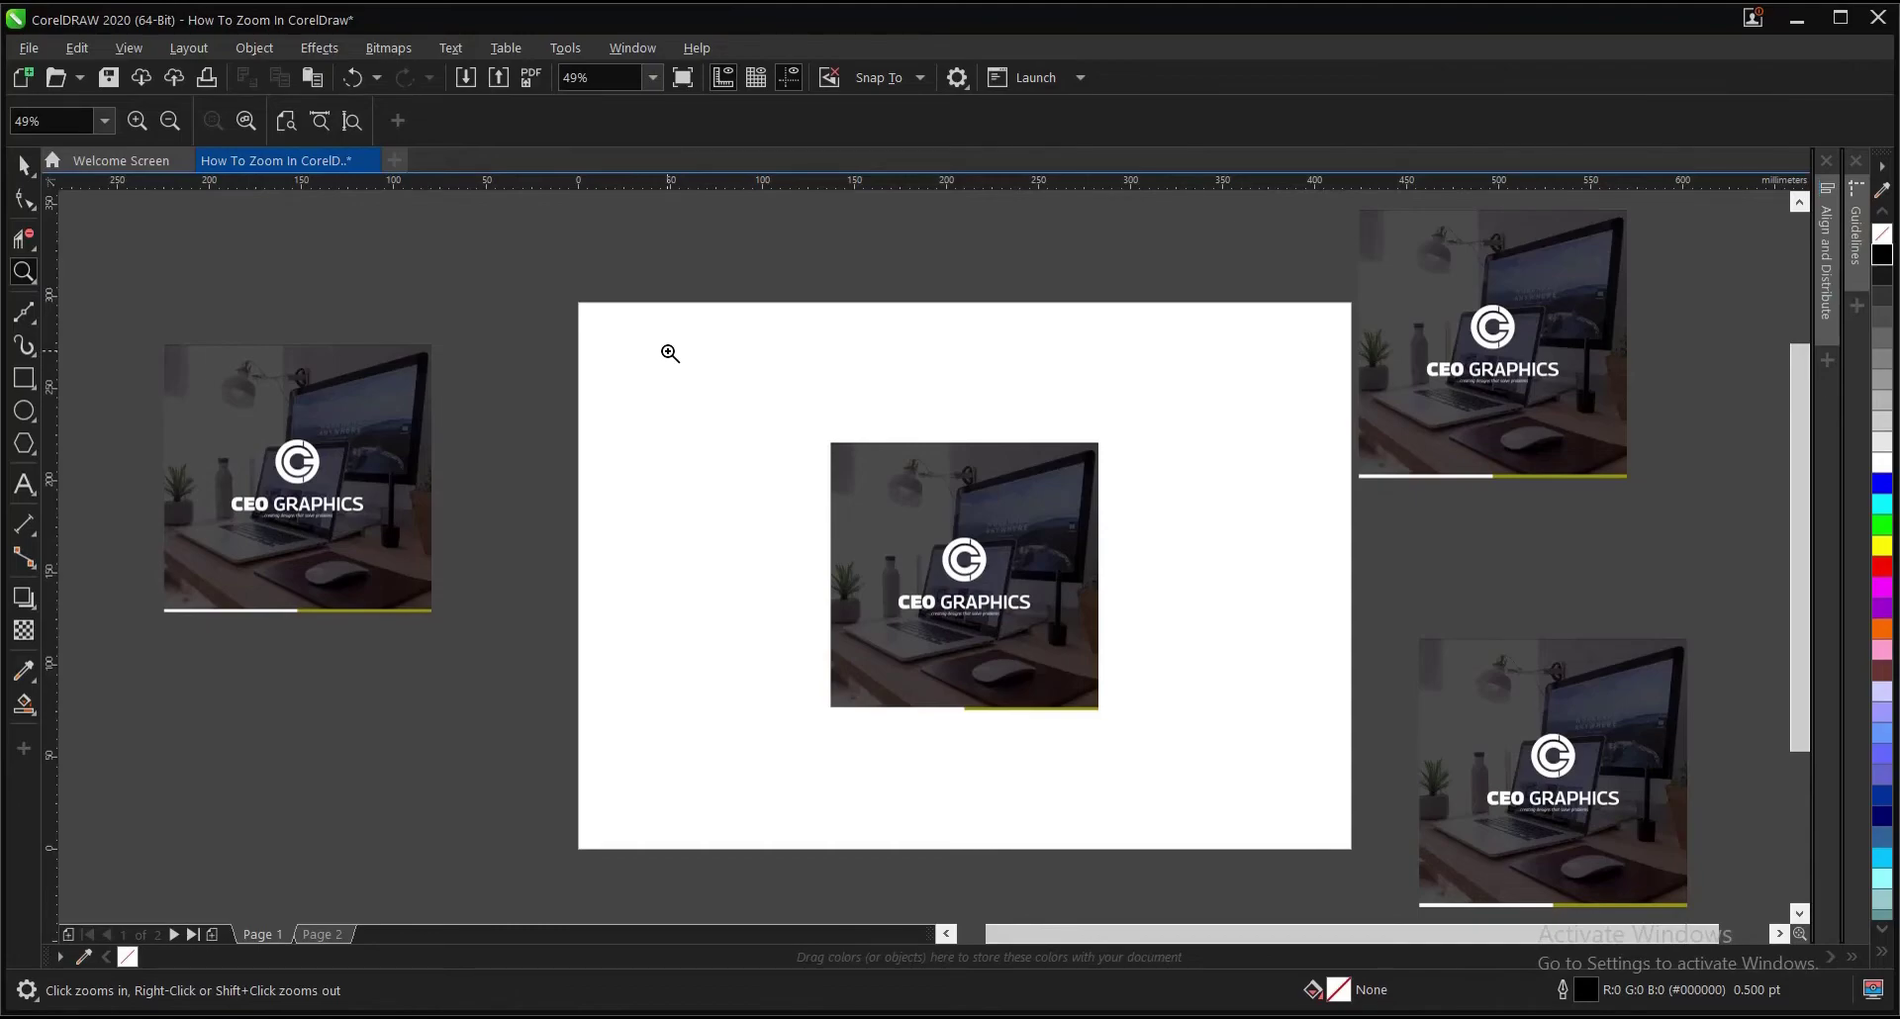
pyautogui.press('space')
# Add a fourth photo copy at the lower left, then zoom to fit all objects
pyautogui.scroll(-3, 671, 381)
pyautogui.click(253, 643)
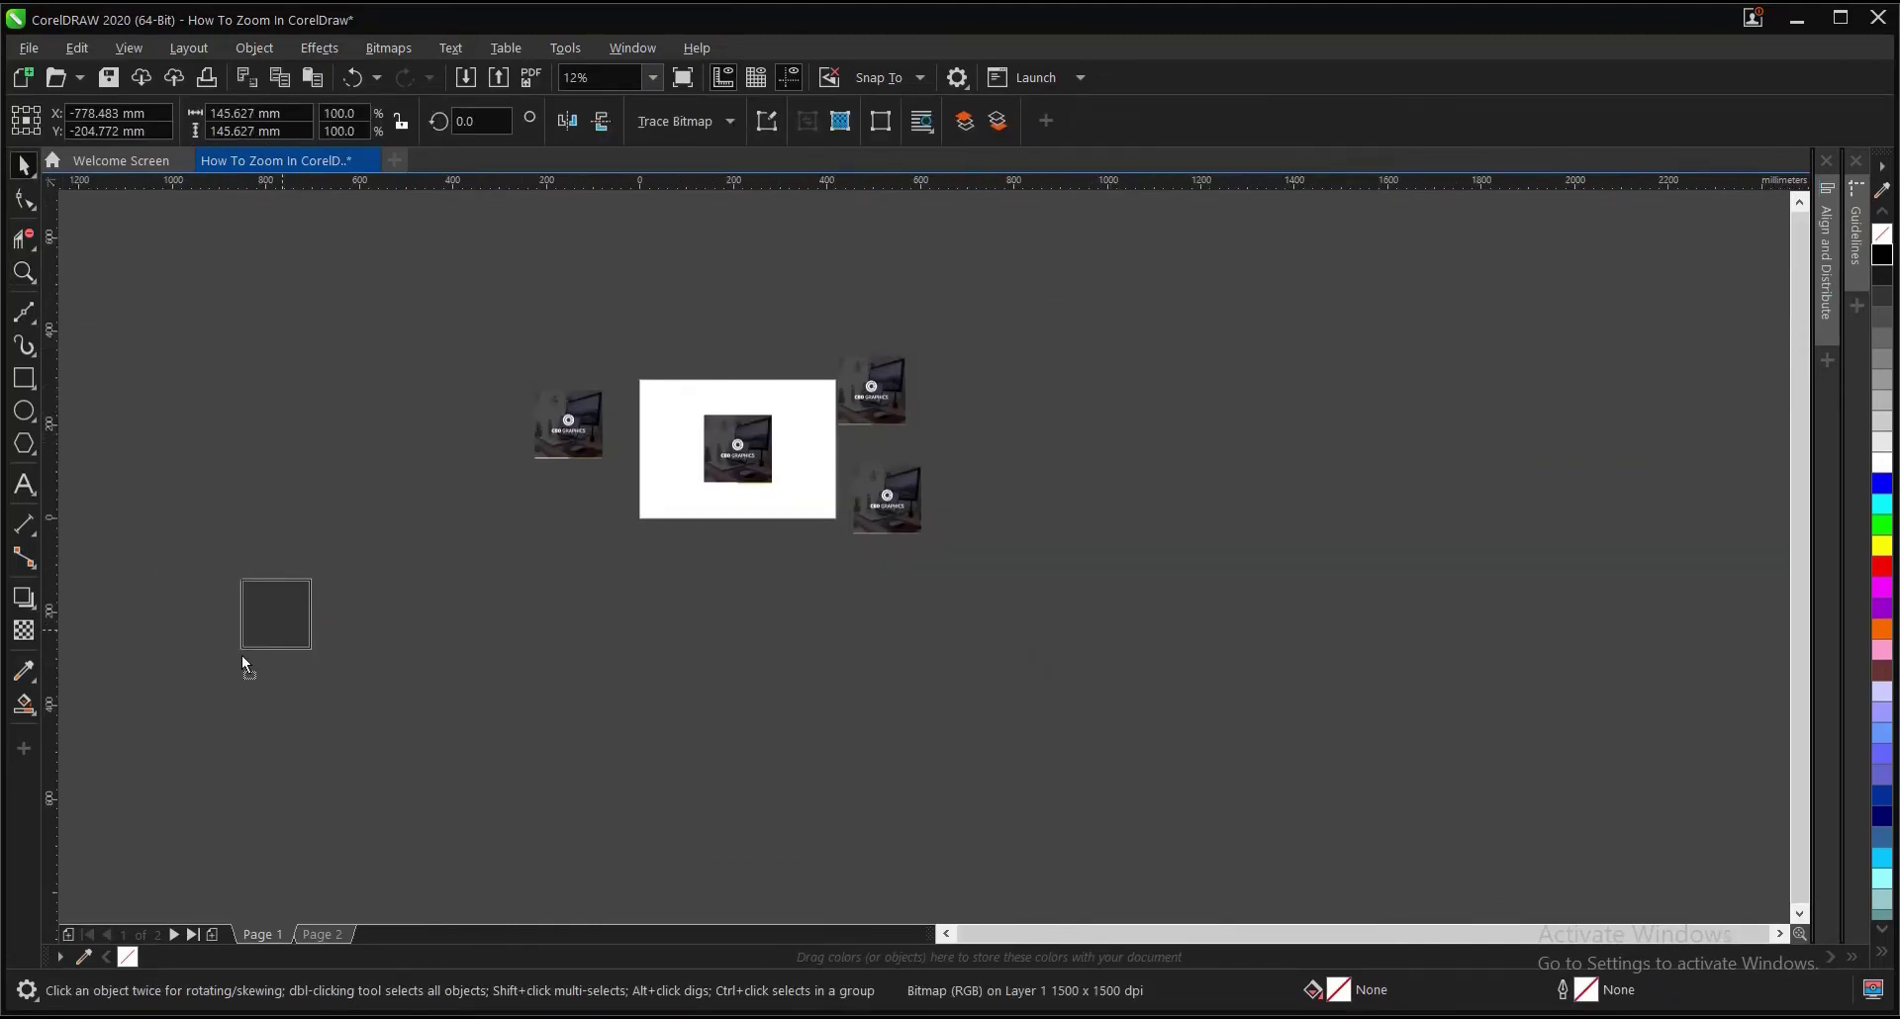
pyautogui.moveTo(245, 665); pyautogui.dragTo(234, 671)
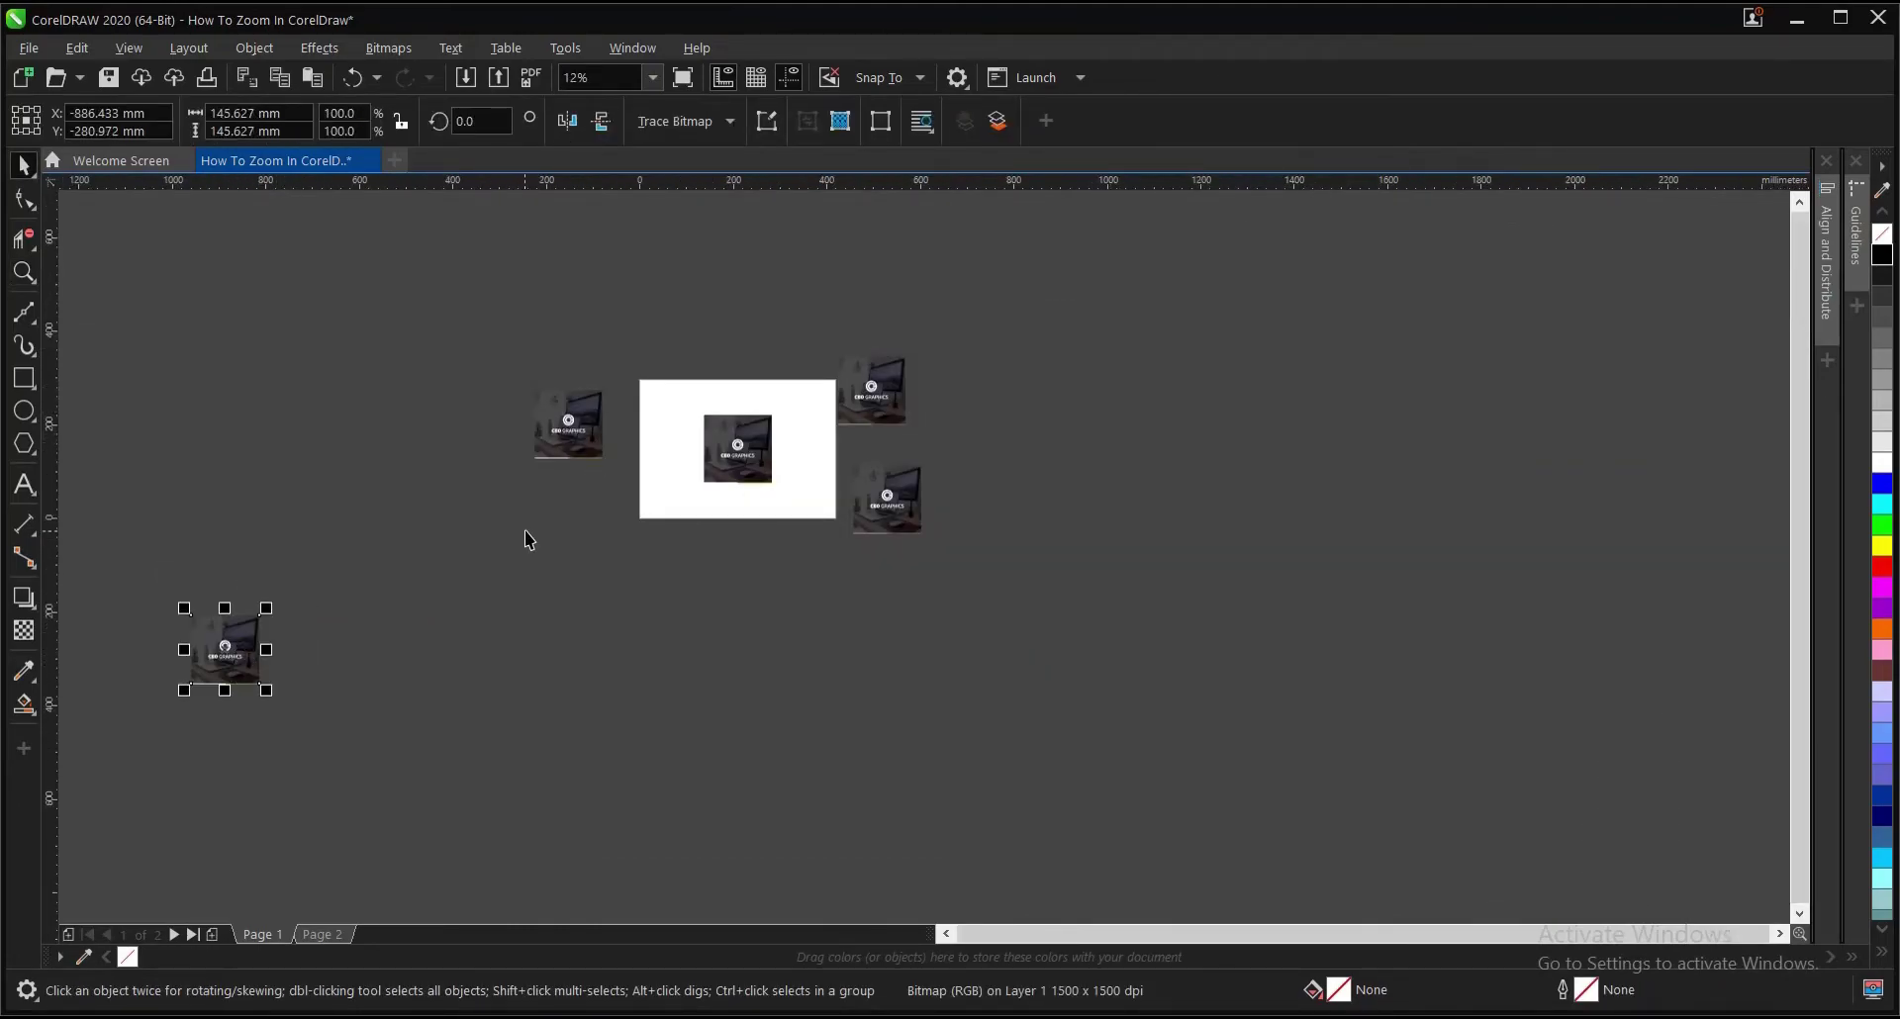
pyautogui.click(386, 640)
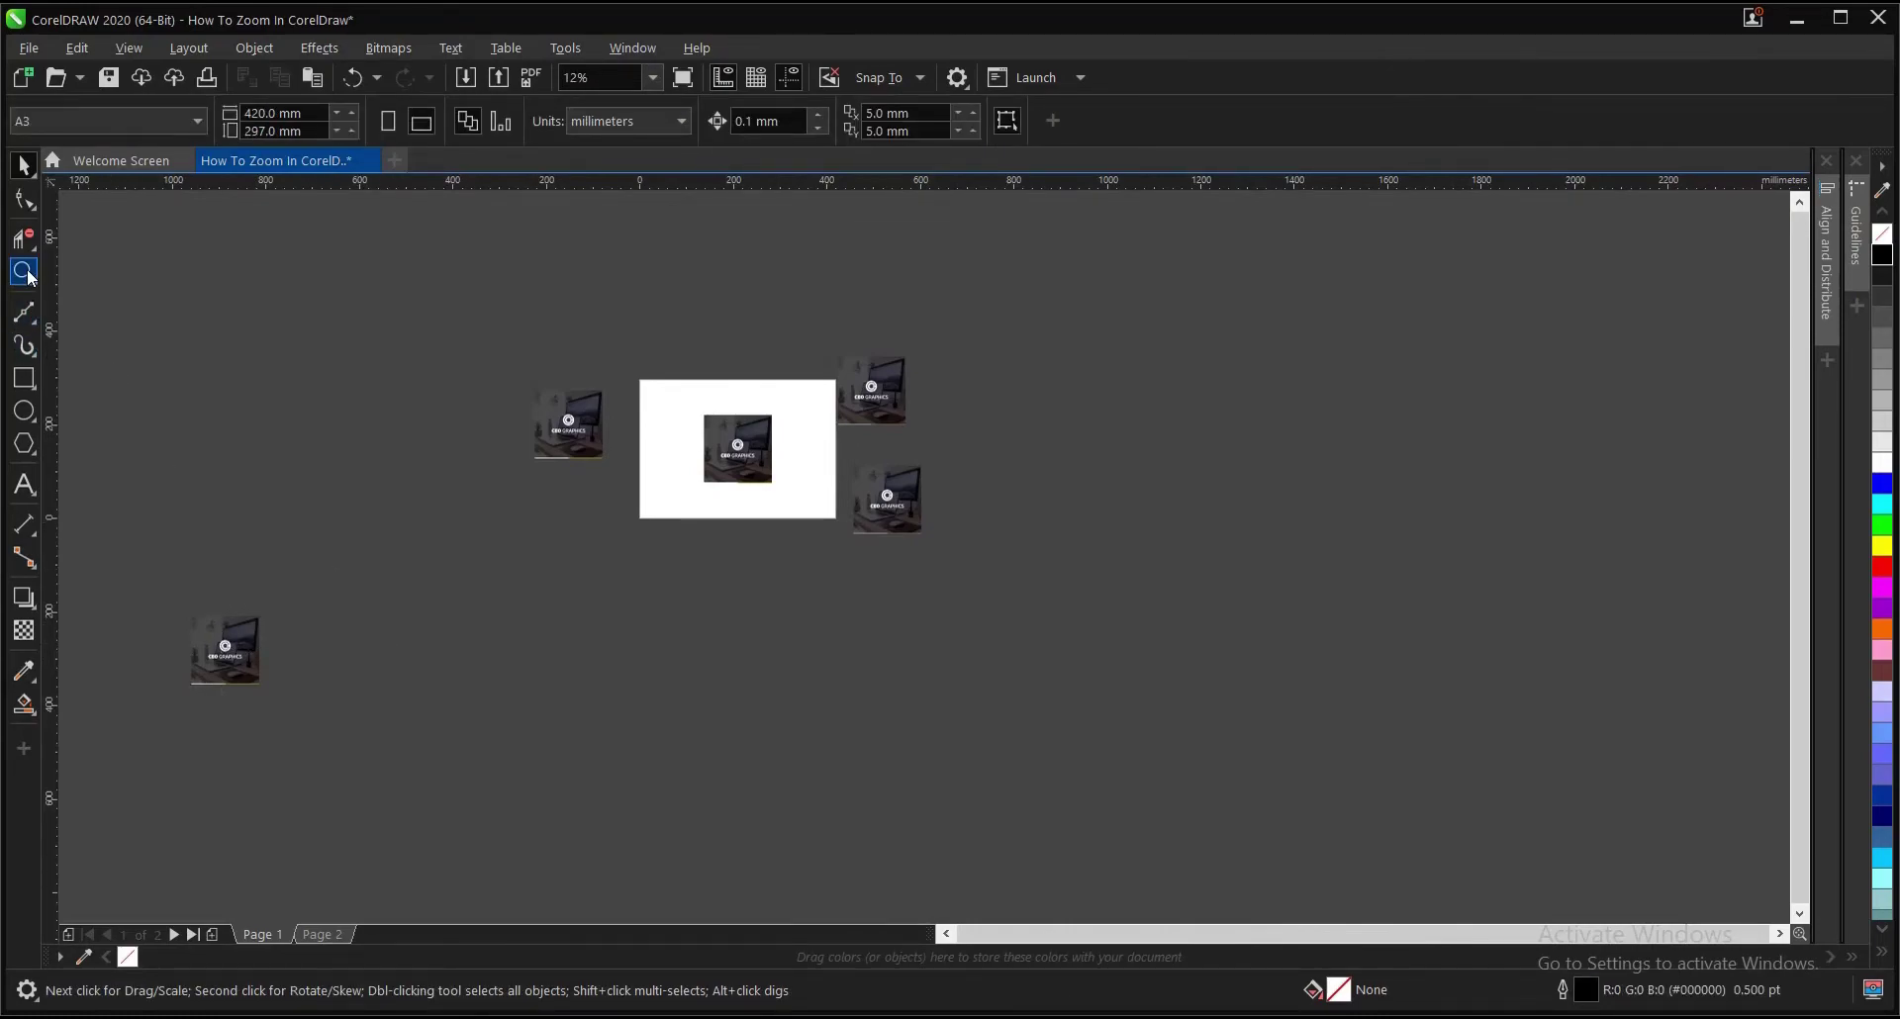
pyautogui.doubleClick(24, 272)
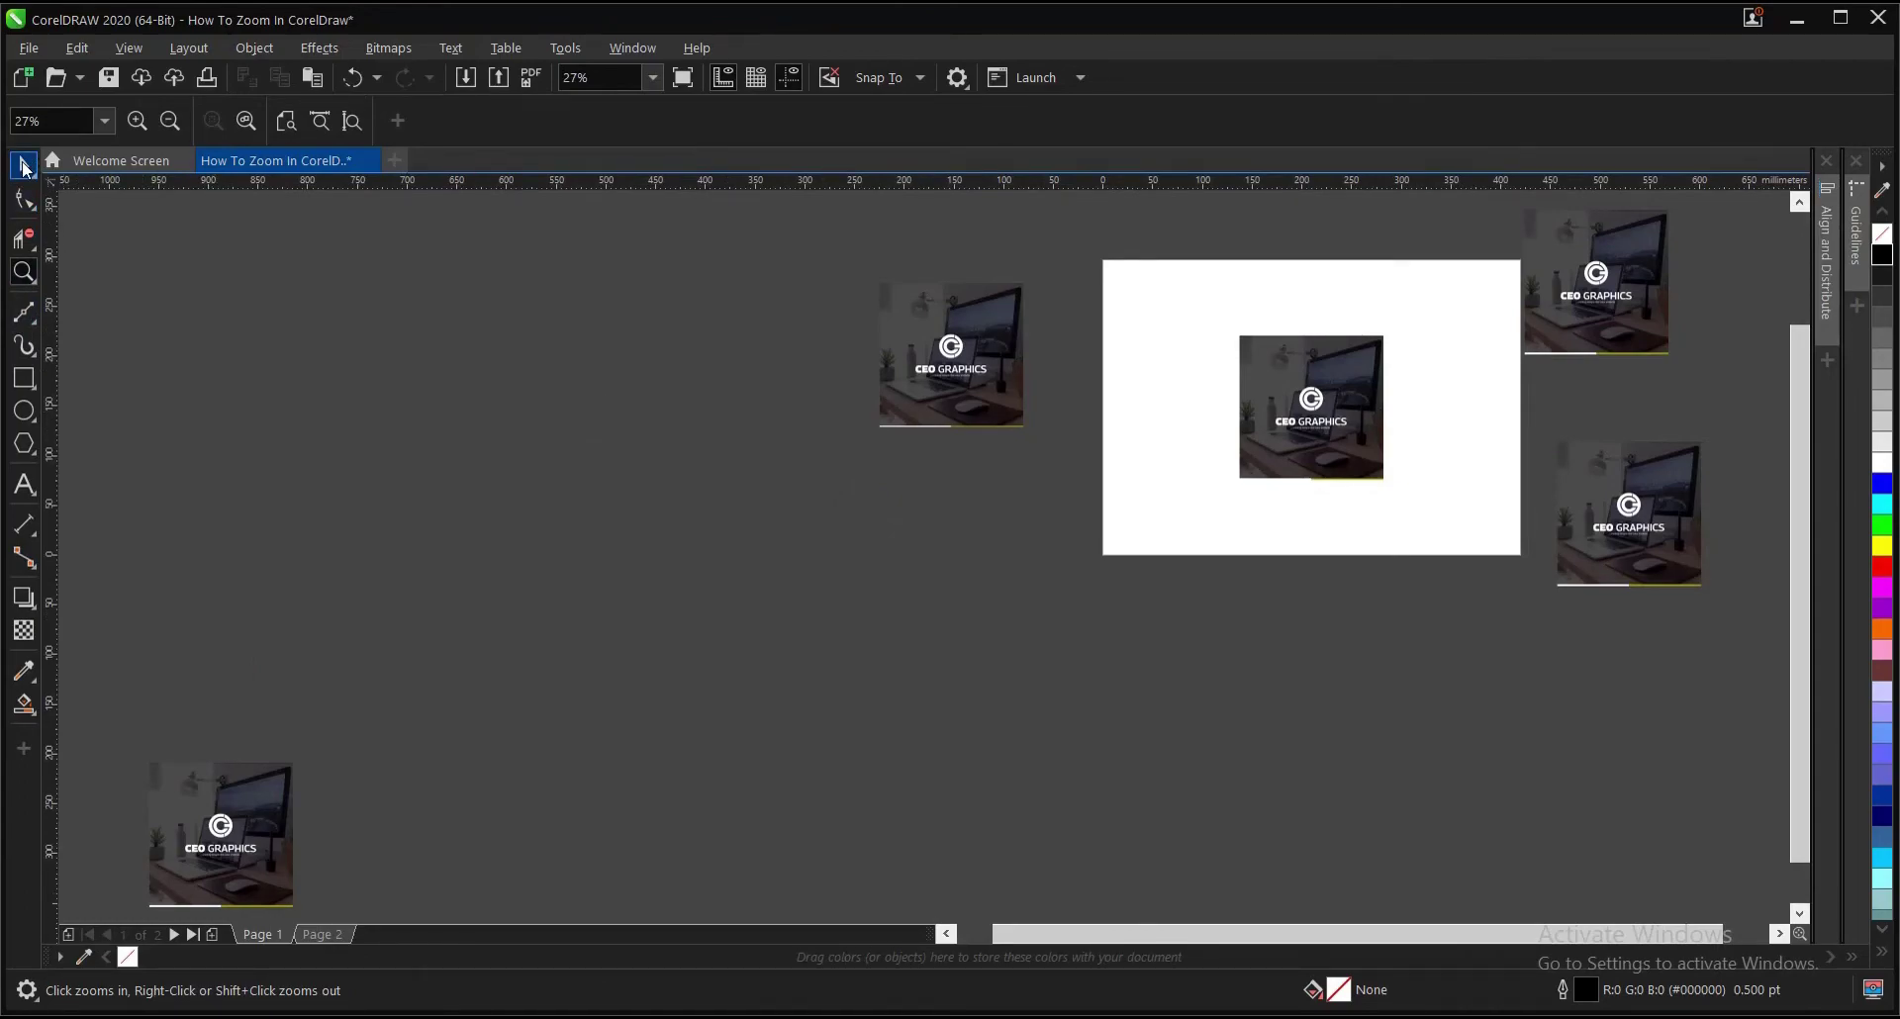
# Select the Zoom tool from the toolbox flyout and zoom To Width so the page width fills the window
pyautogui.click(25, 166)
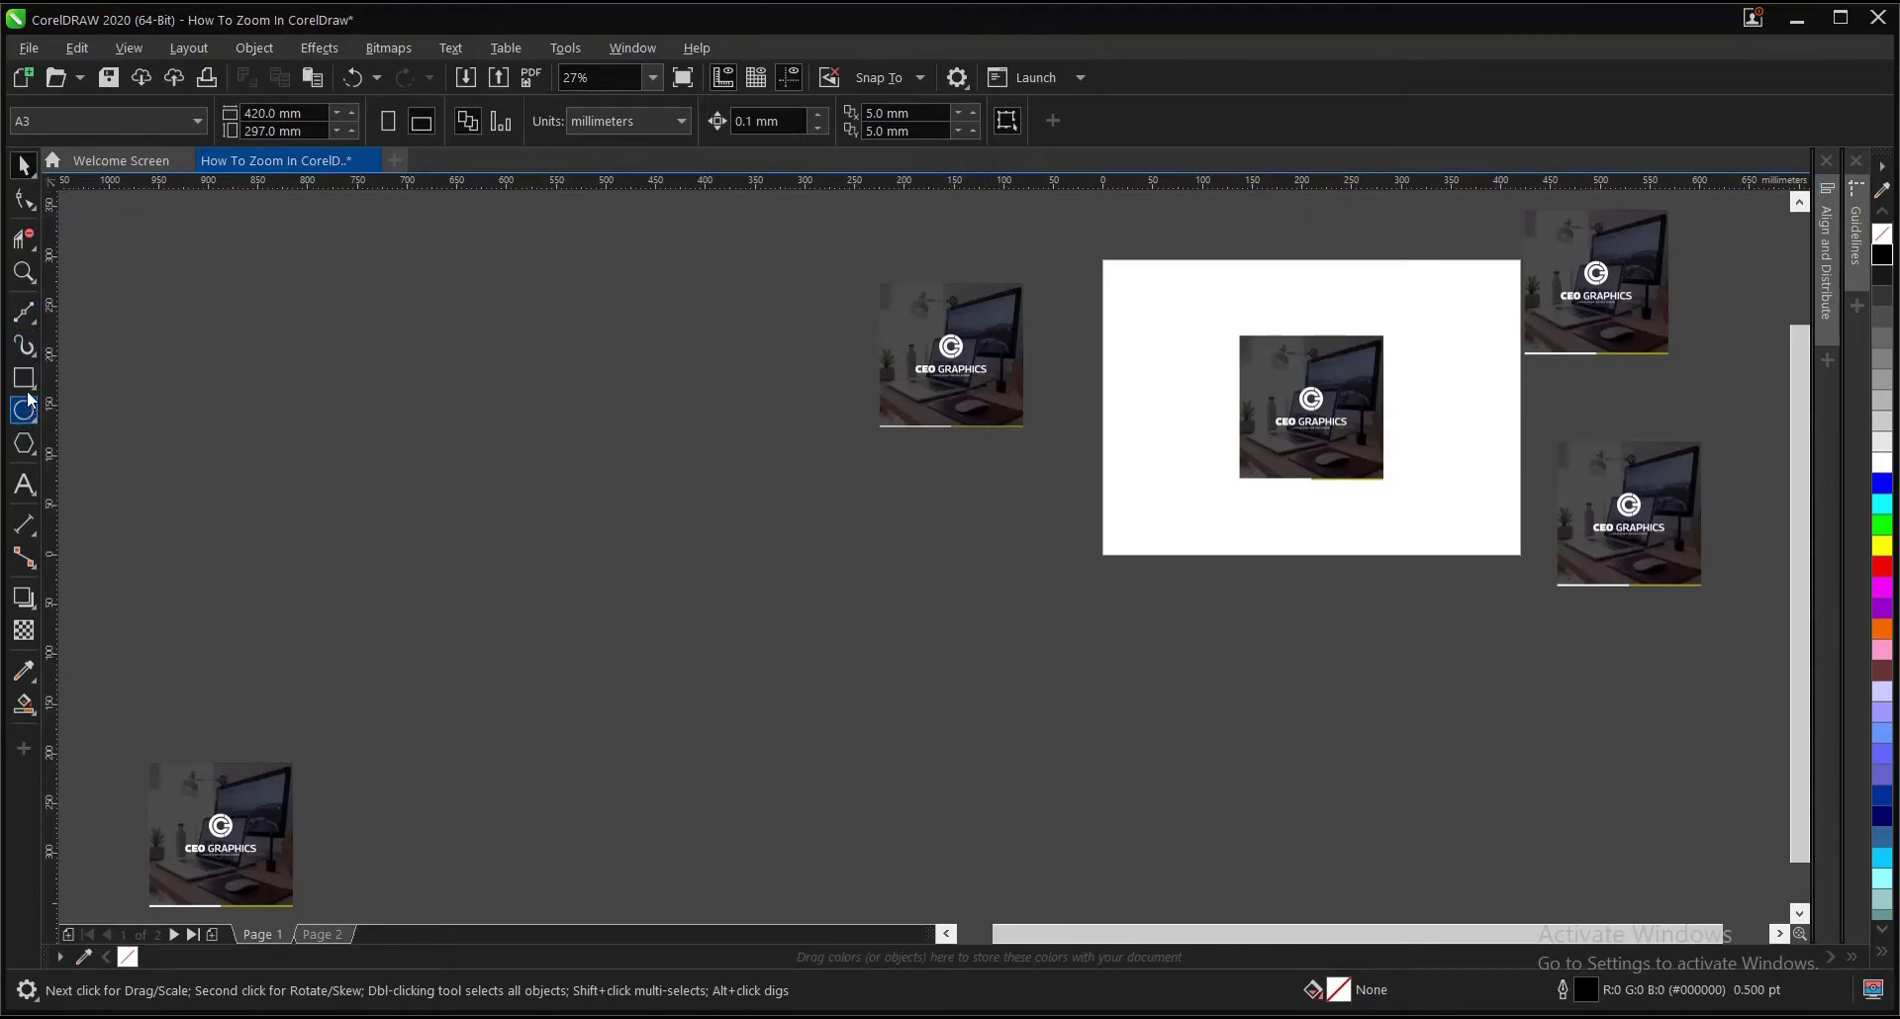
pyautogui.click(36, 281)
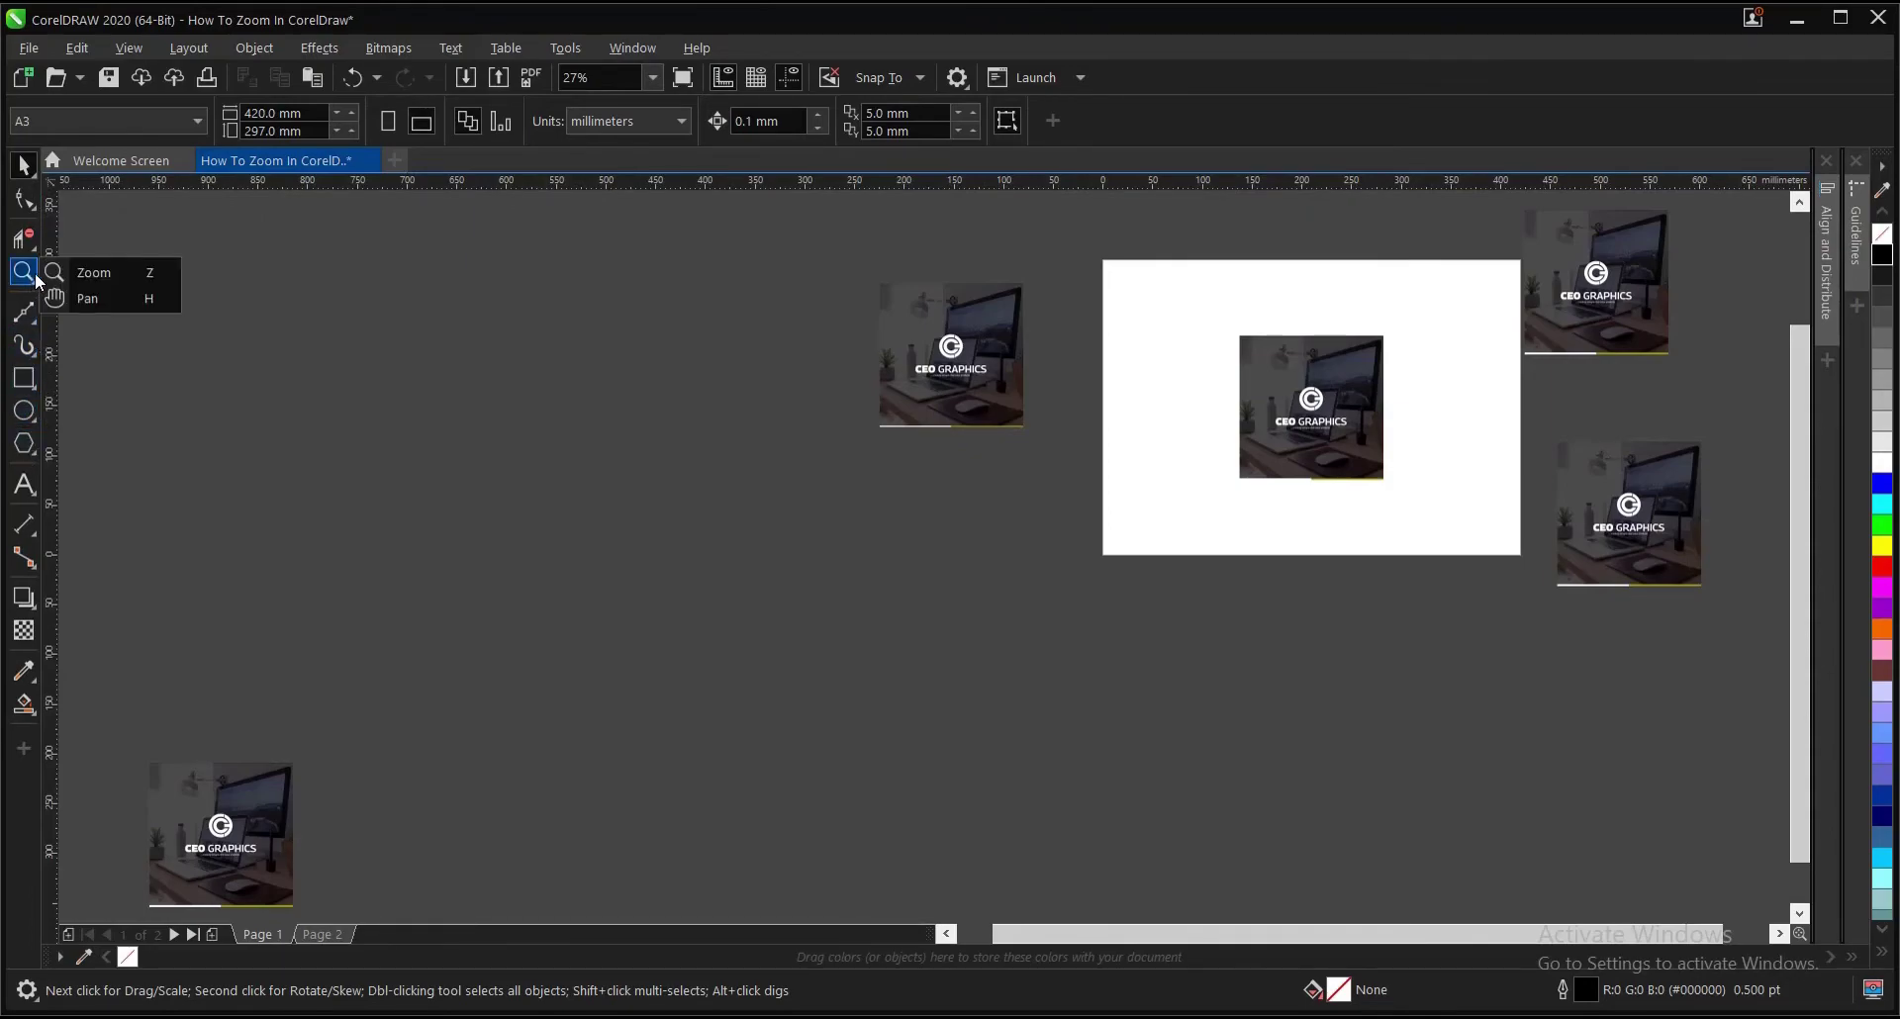
pyautogui.click(149, 274)
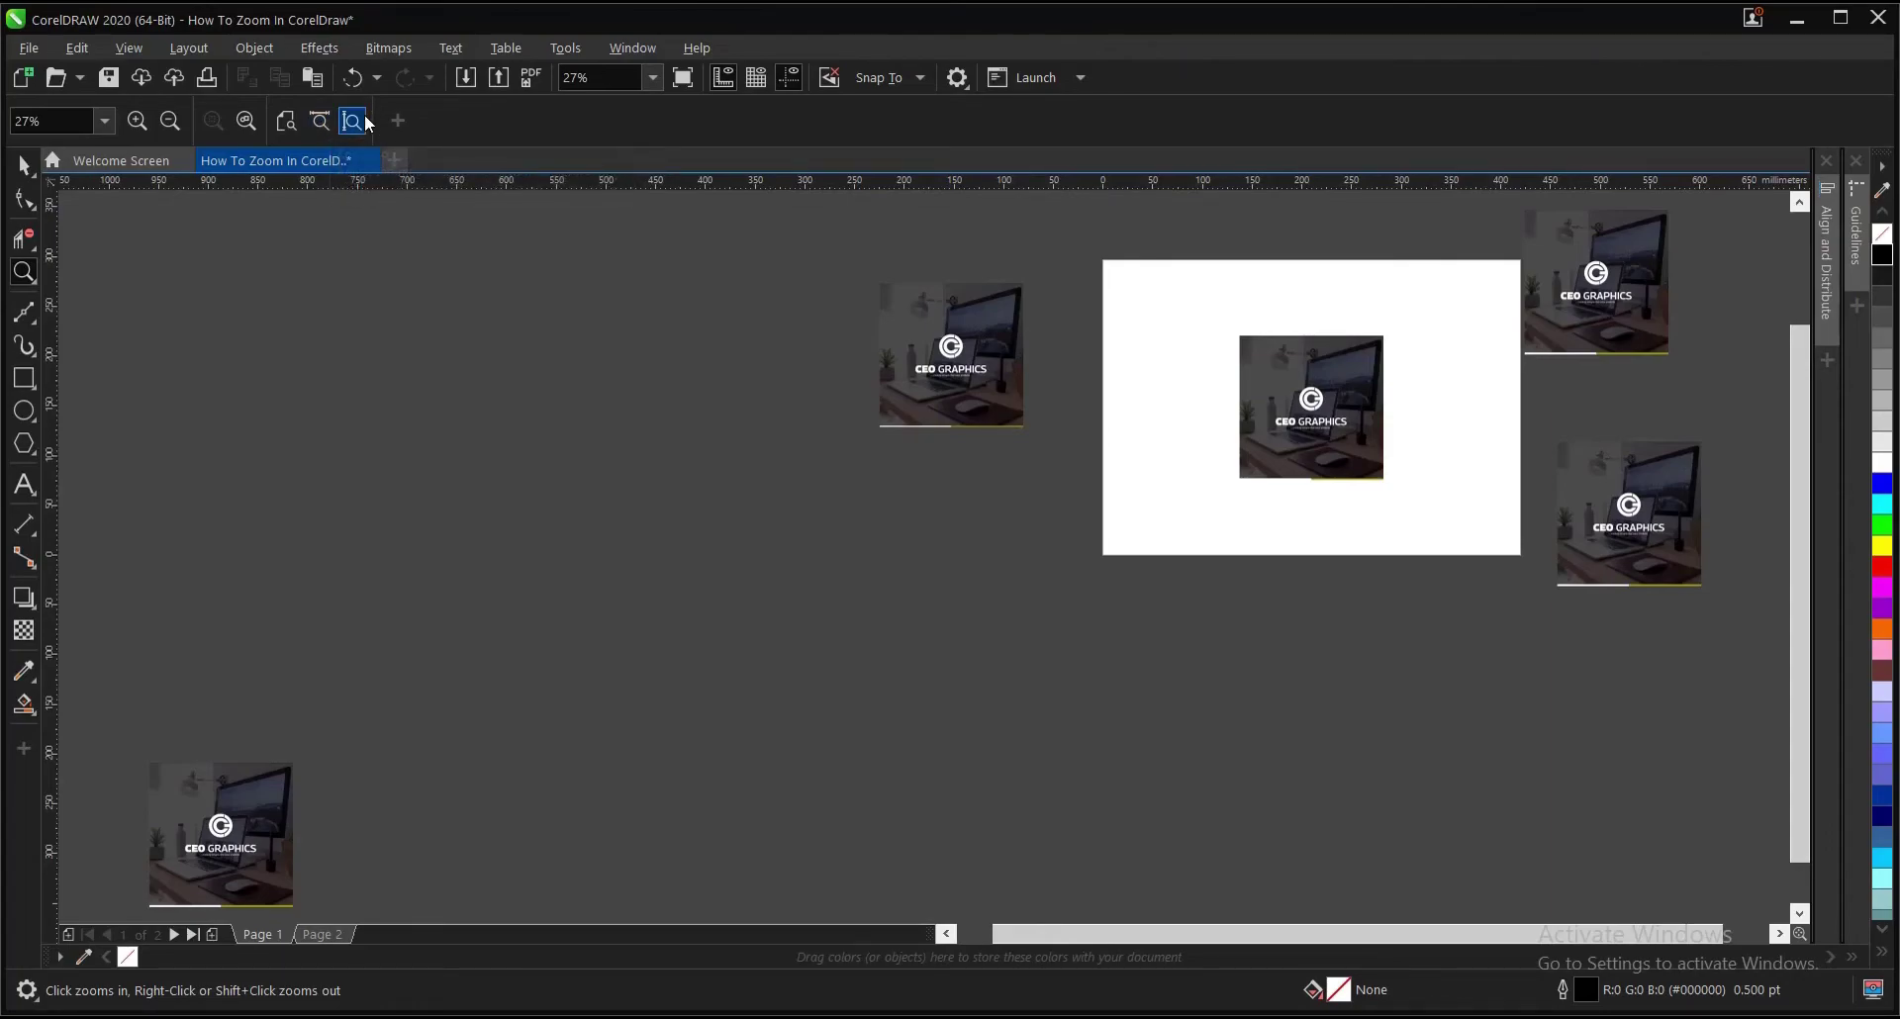
pyautogui.click(653, 79)
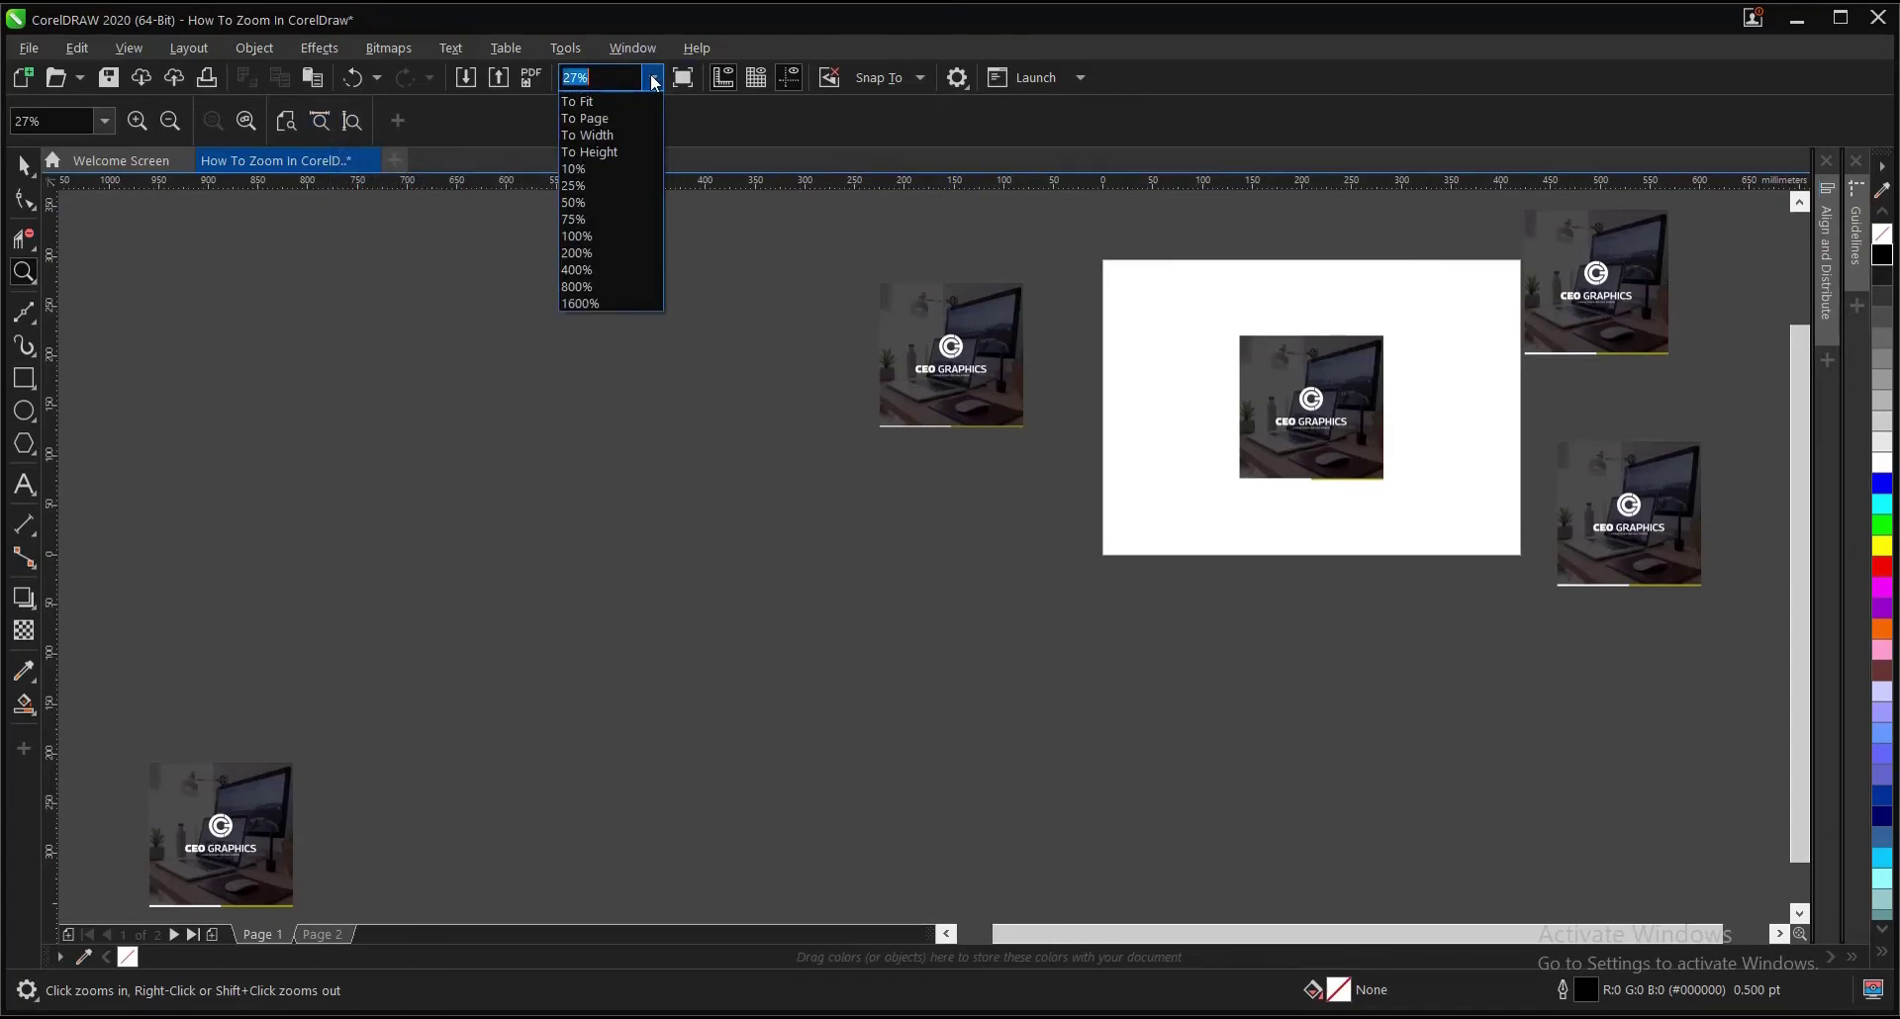
pyautogui.click(621, 135)
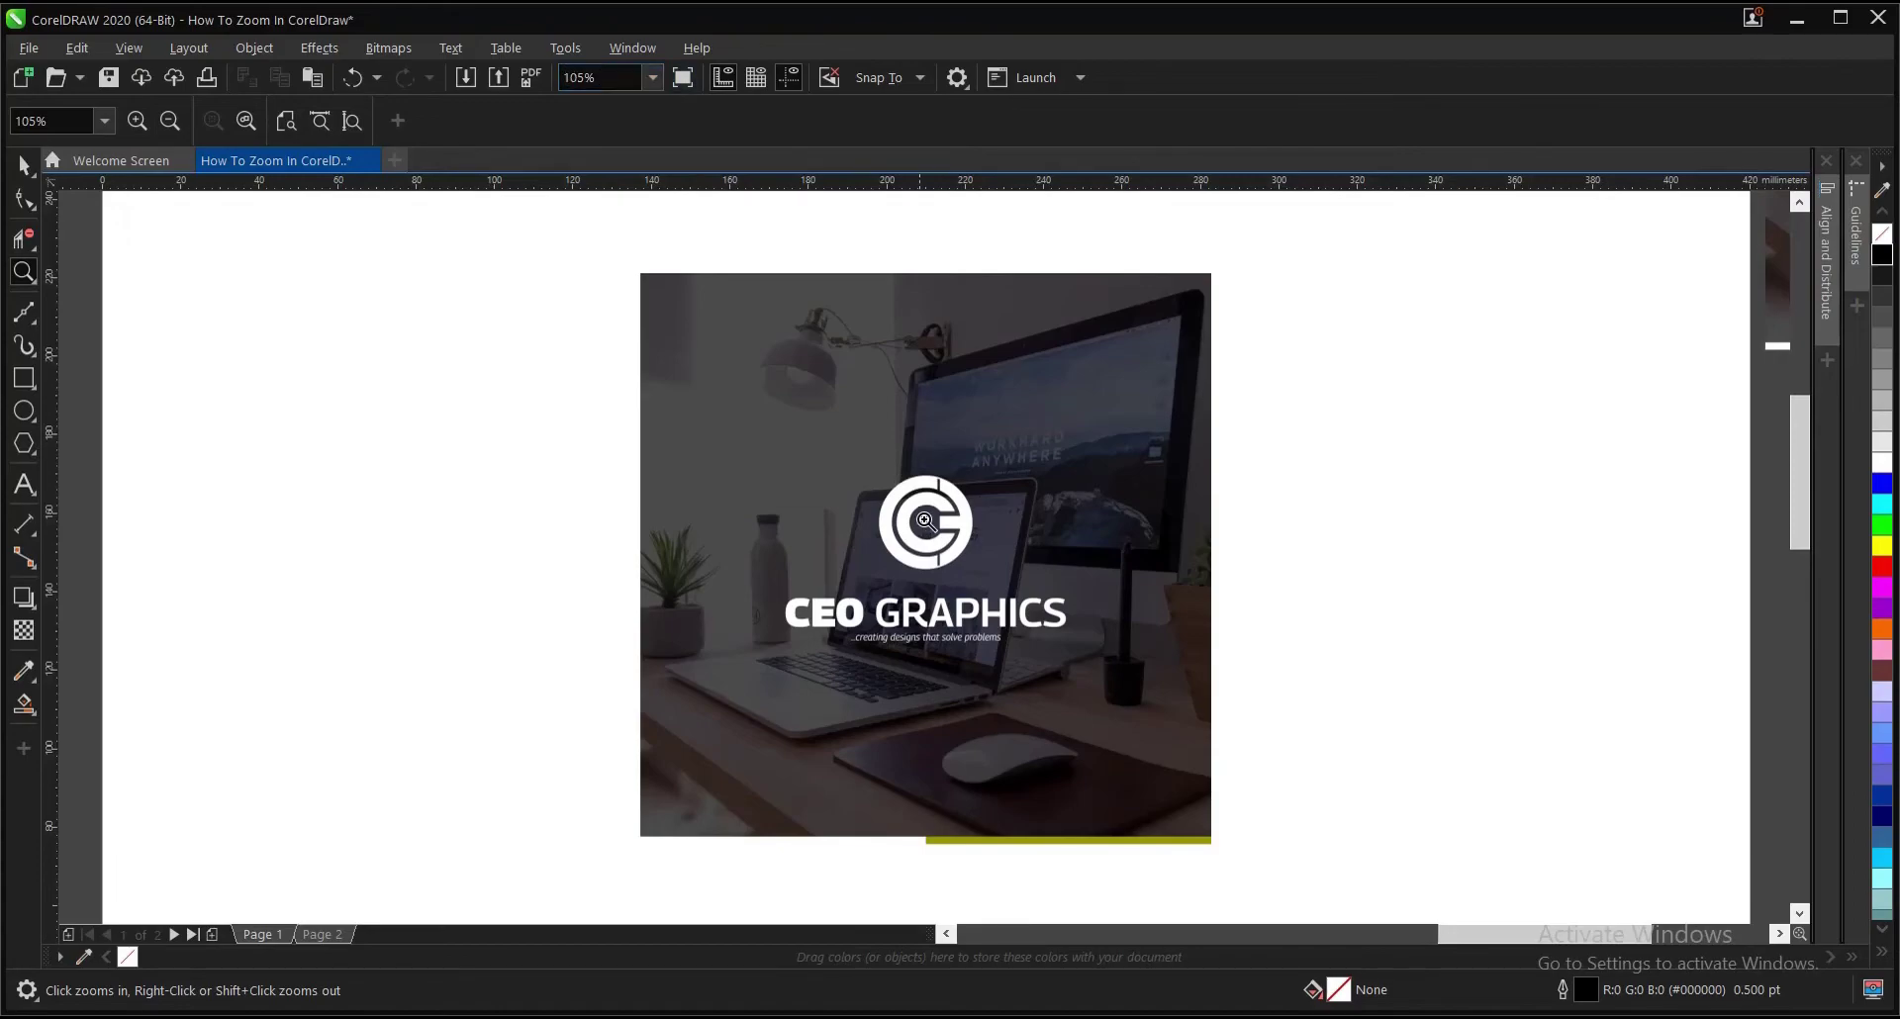
# With the Pick tool, wheel-zoom in and out until the view reaches 400%
pyautogui.click(25, 166)
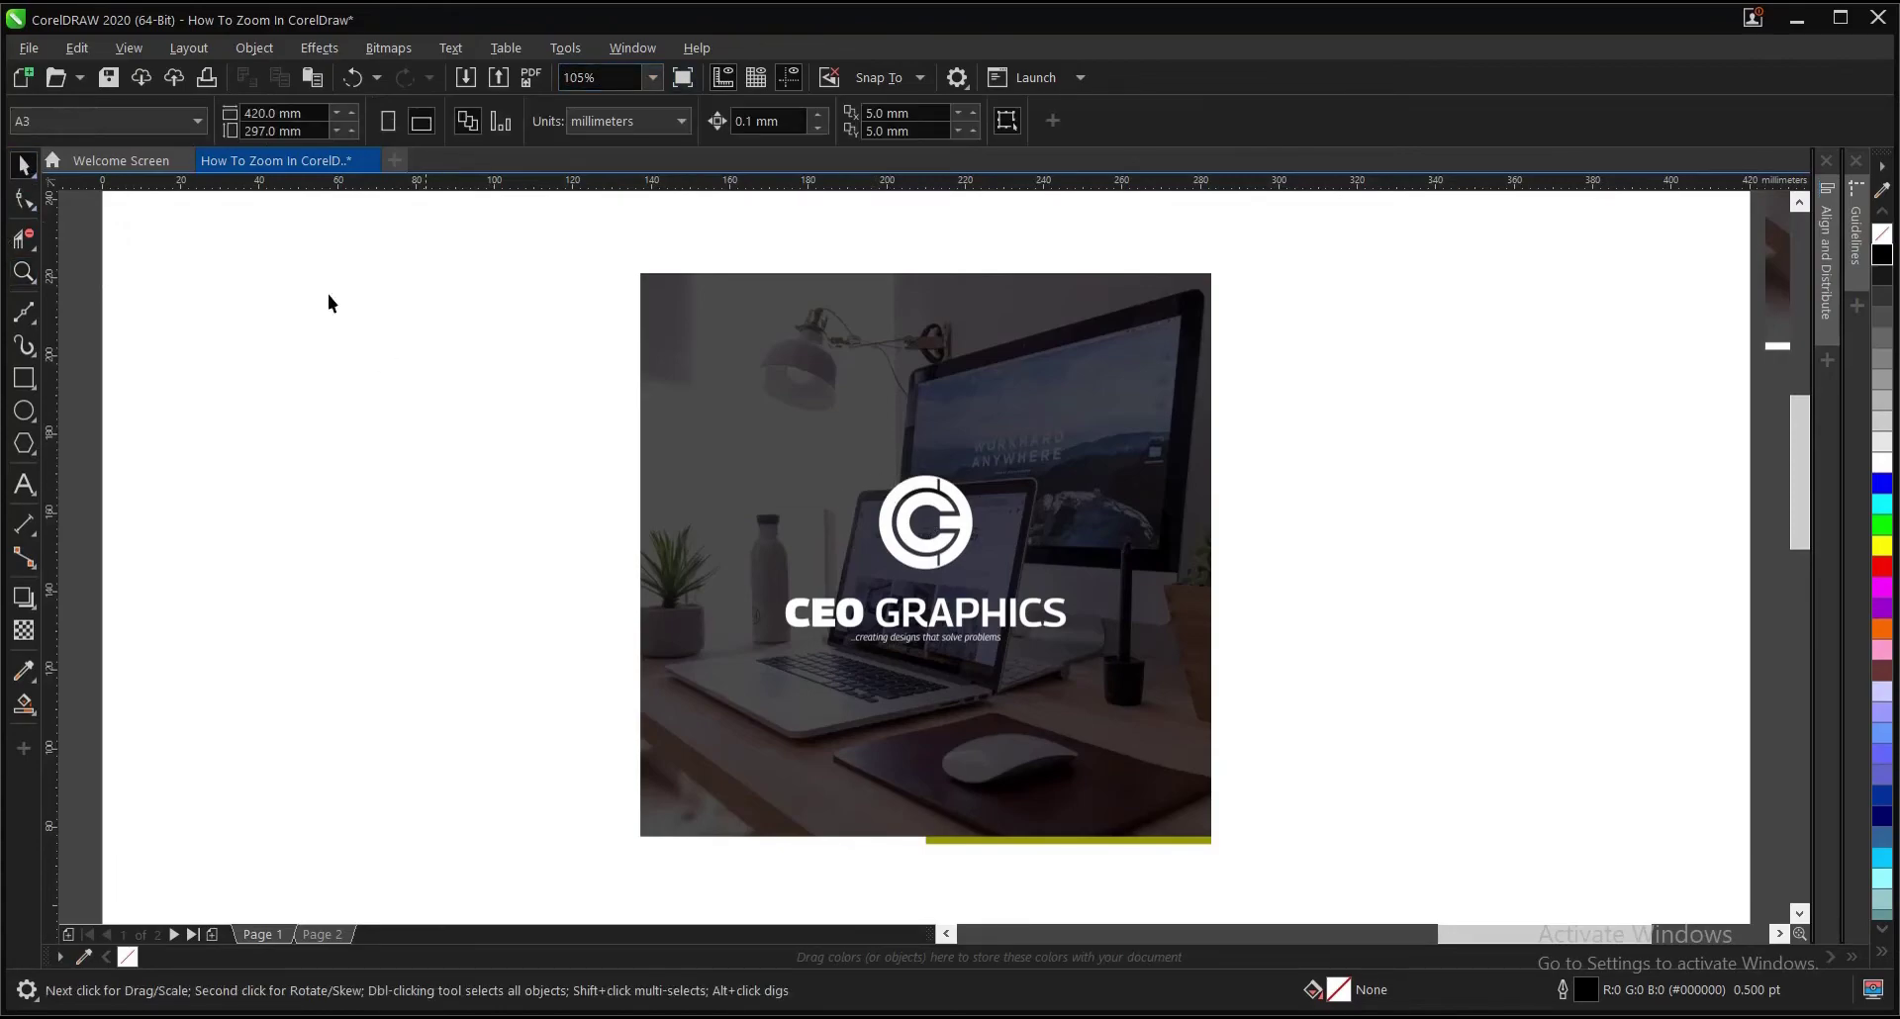
pyautogui.scroll(-2, 733, 342)
pyautogui.scroll(2, 792, 428)
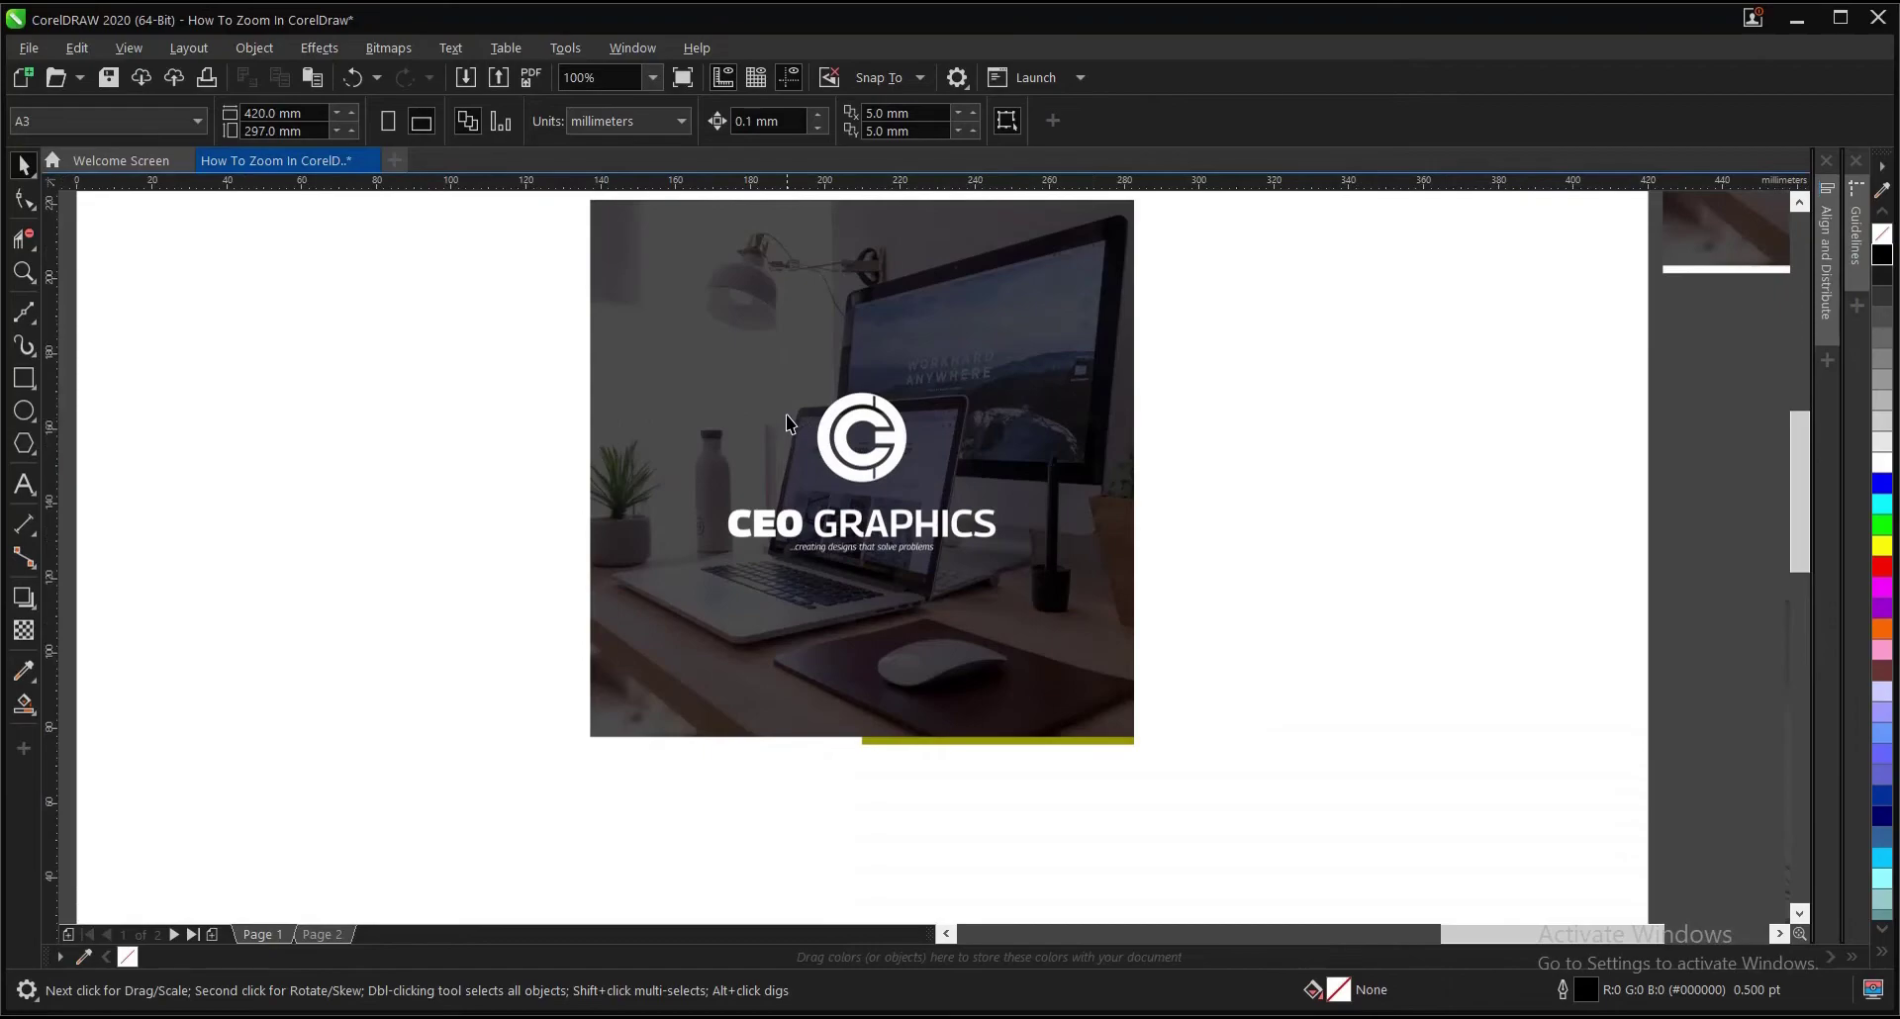
pyautogui.scroll(-2, 851, 470)
pyautogui.scroll(4, 880, 487)
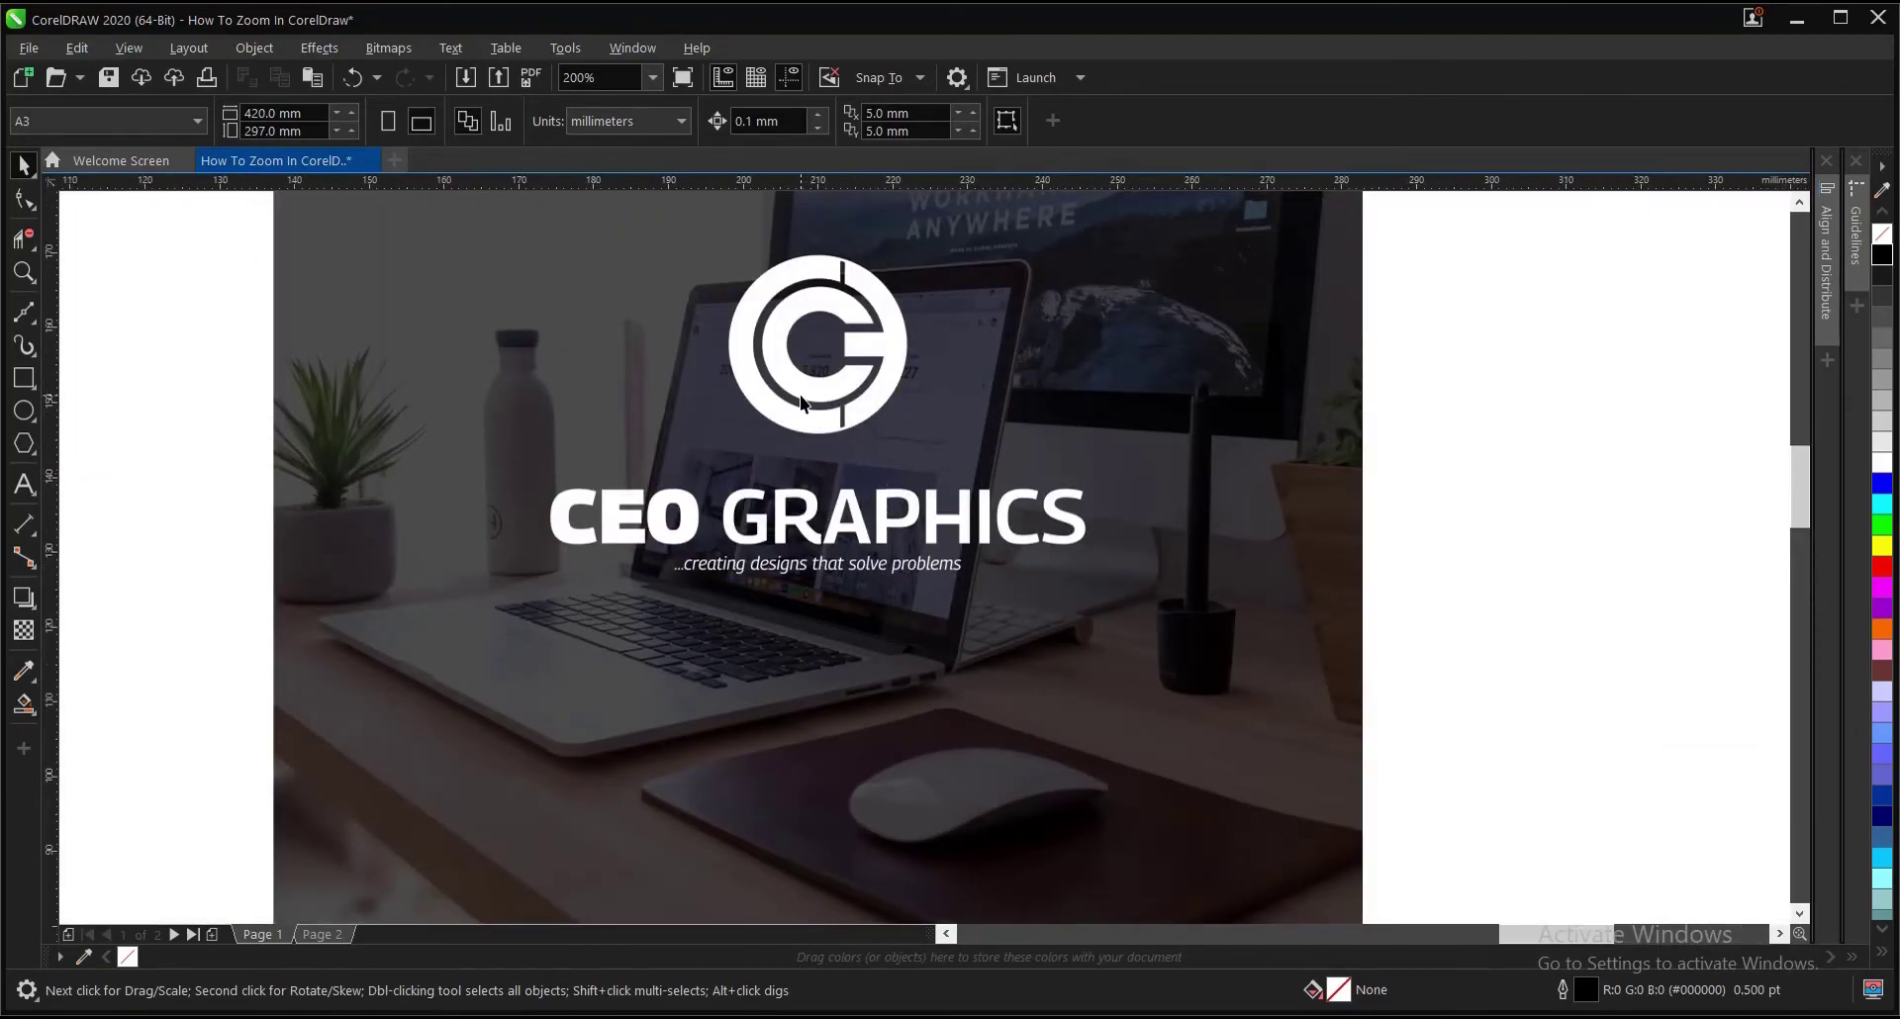
pyautogui.scroll(-2, 796, 381)
pyautogui.scroll(2, 801, 519)
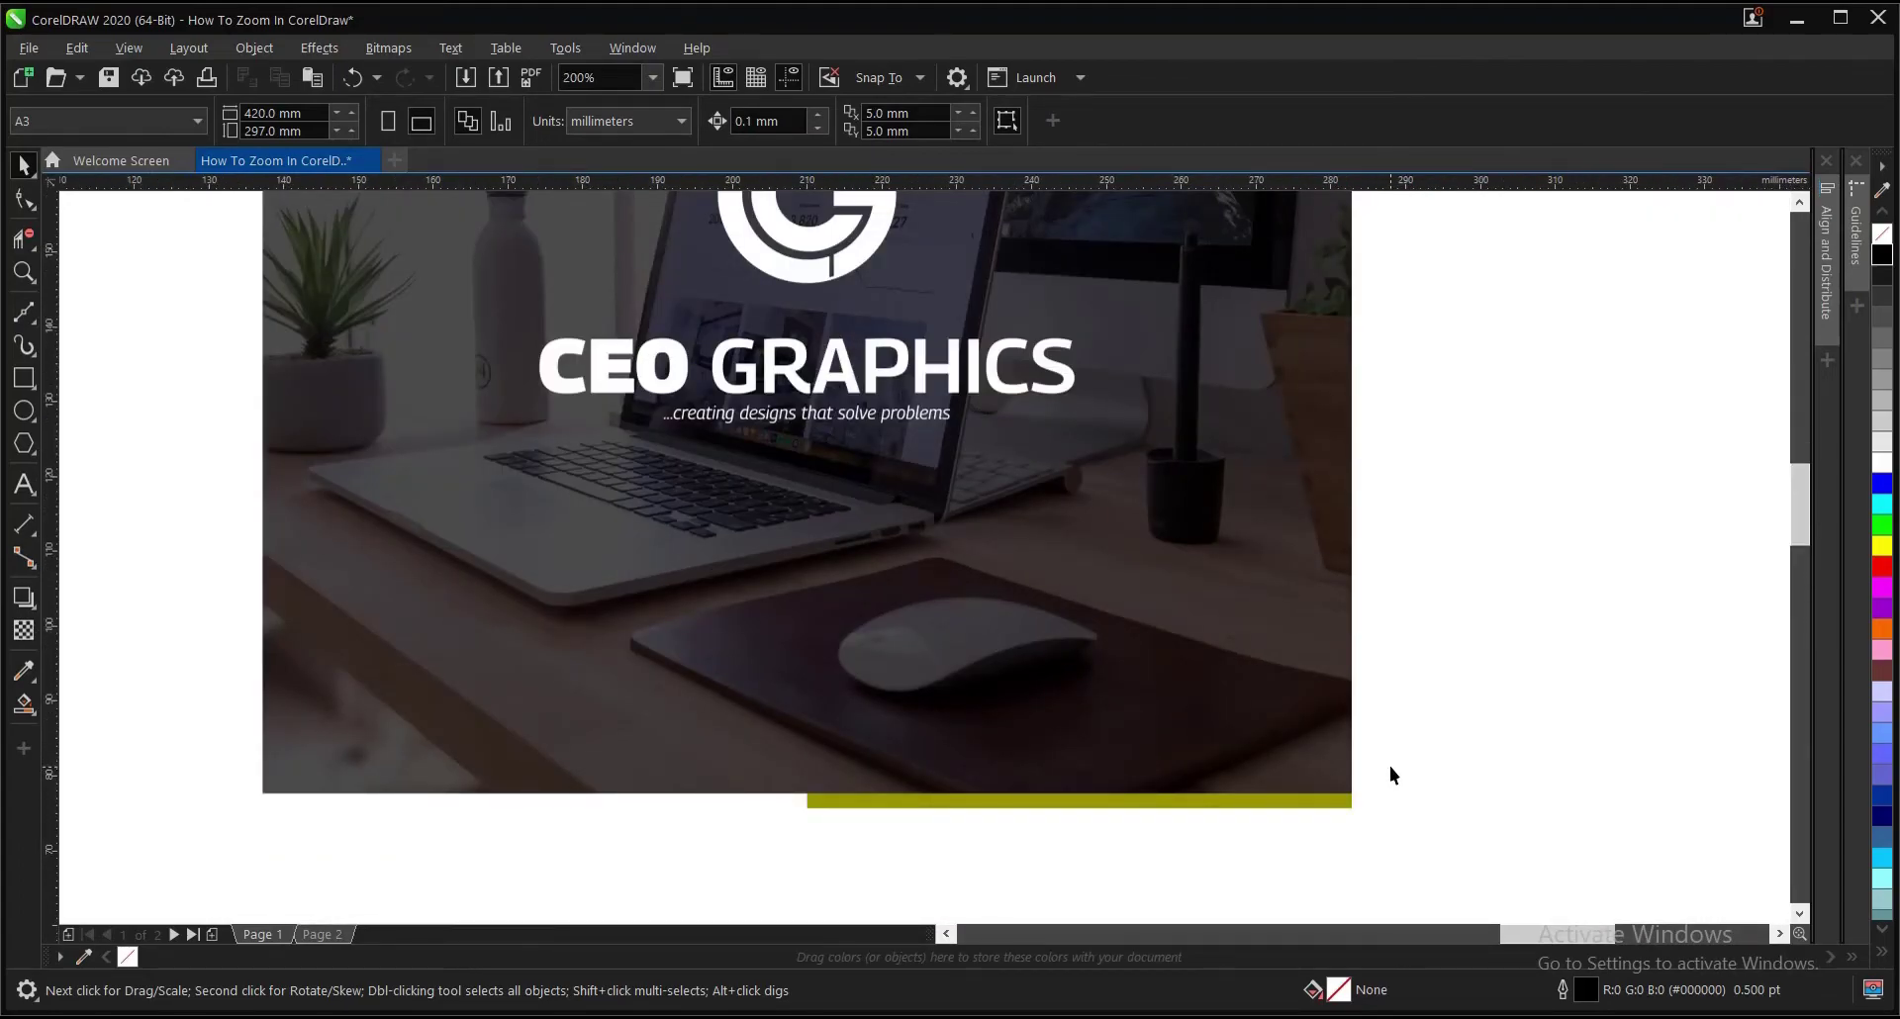
pyautogui.scroll(2, 1363, 809)
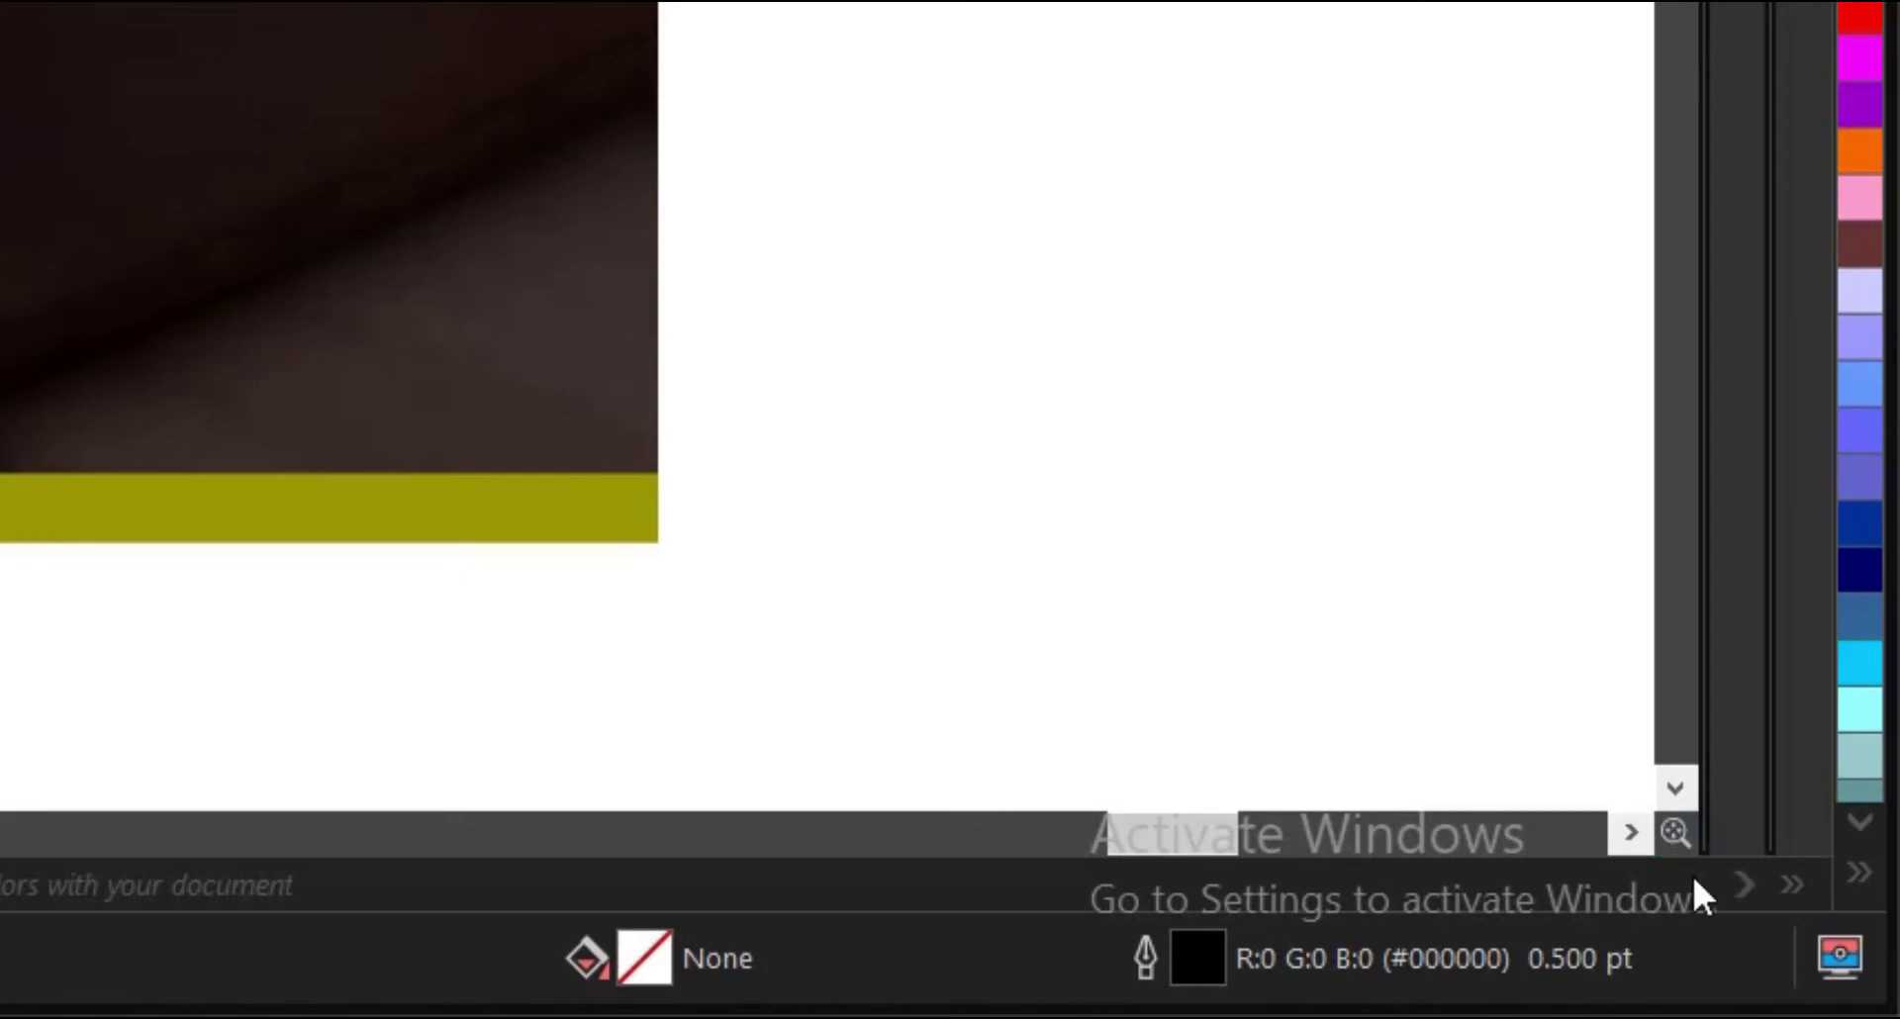
# Pan with the Navigator to the blank area up and right of the central photo
pyautogui.click(1672, 834)
pyautogui.moveTo(1673, 834)
pyautogui.mouseDown()
pyautogui.moveTo(1645, 818)
pyautogui.moveTo(1637, 844)
pyautogui.mouseUp()
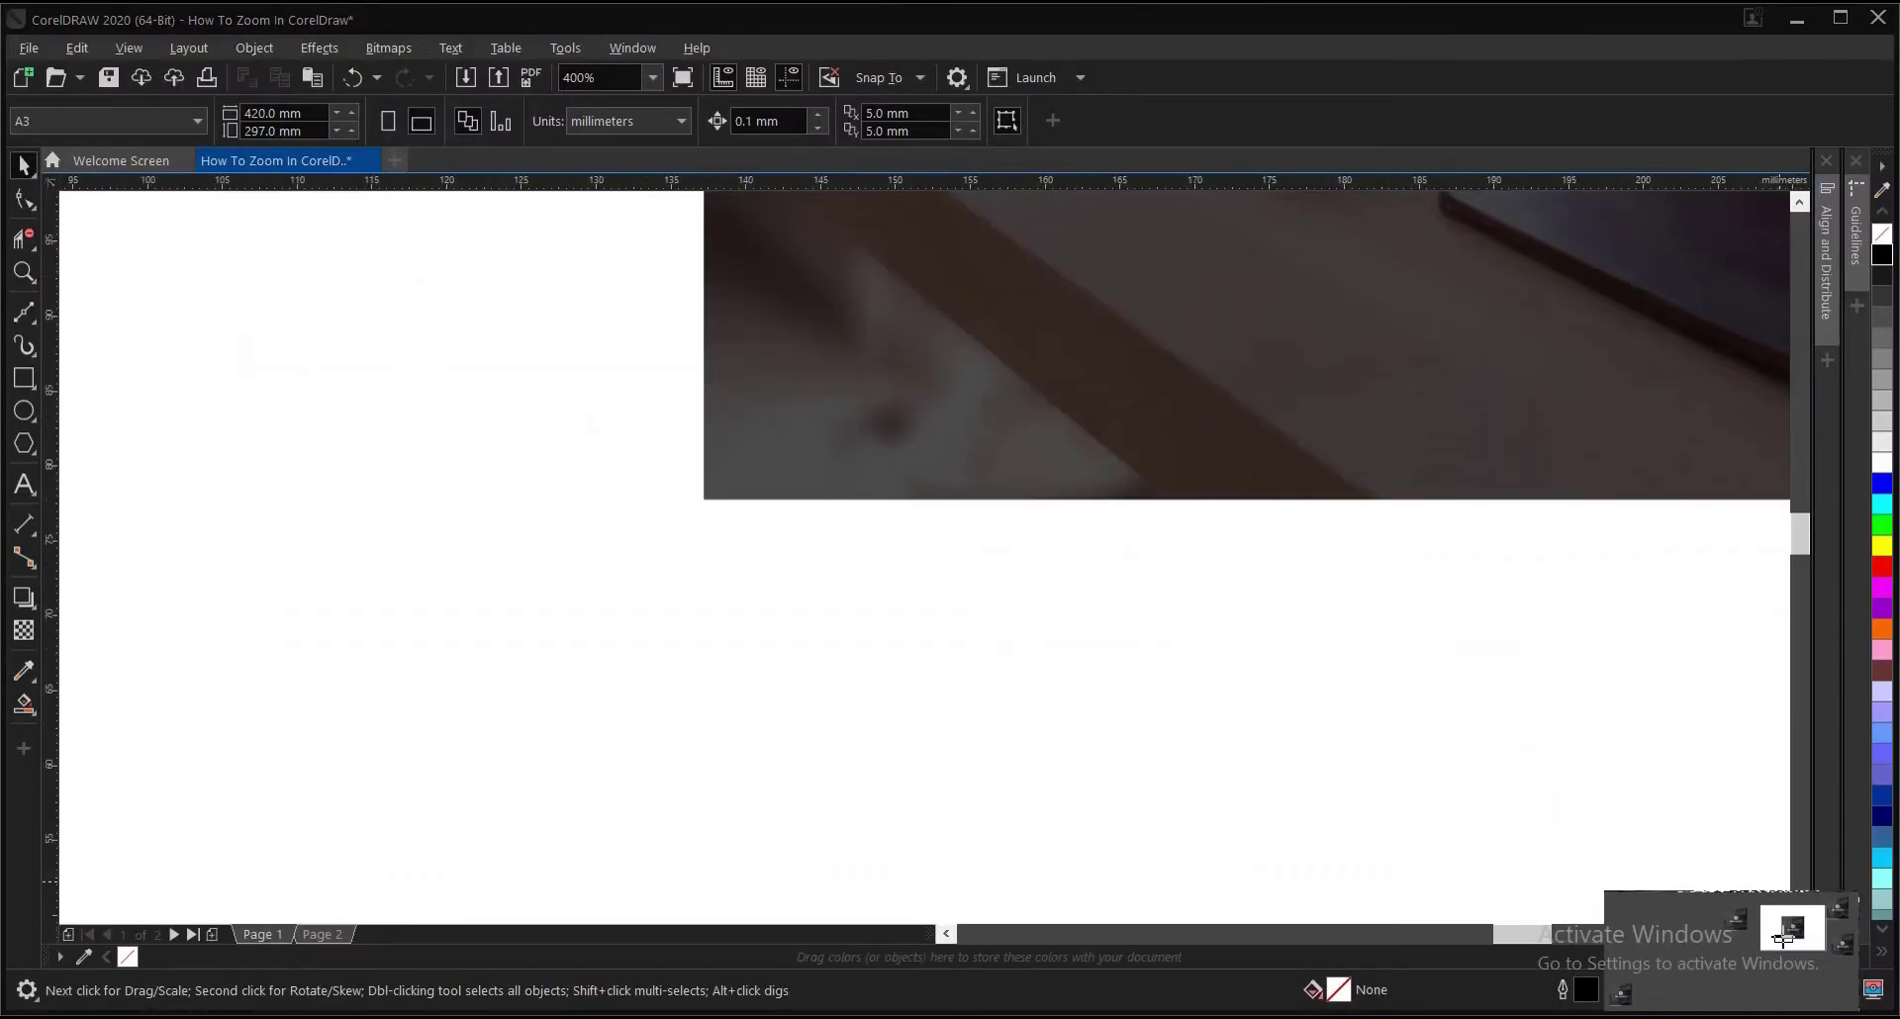
pyautogui.moveTo(1782, 938); pyautogui.dragTo(1732, 912)
pyautogui.moveTo(1736, 910); pyautogui.dragTo(1809, 913)
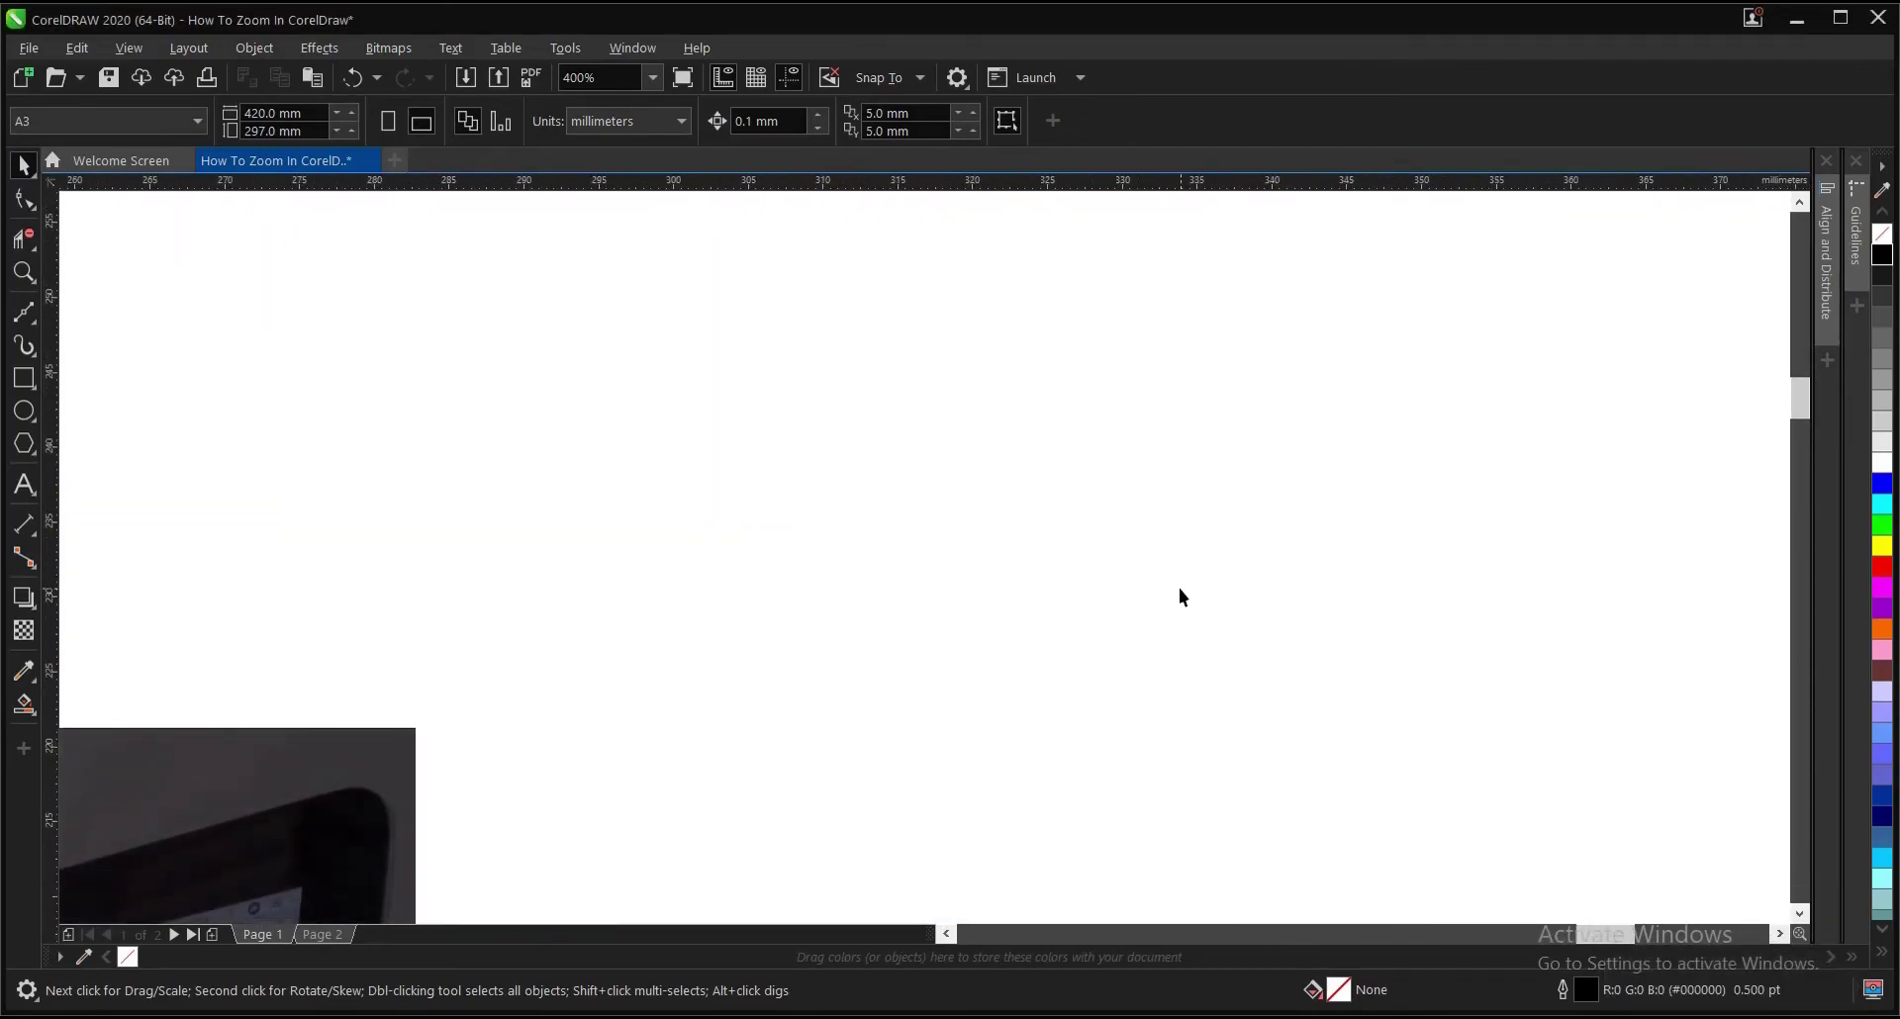
# Zoom out to 50% to show the whole A3 page, then select the central CEO GRAPHICS photo
pyautogui.scroll(-5, 1179, 588)
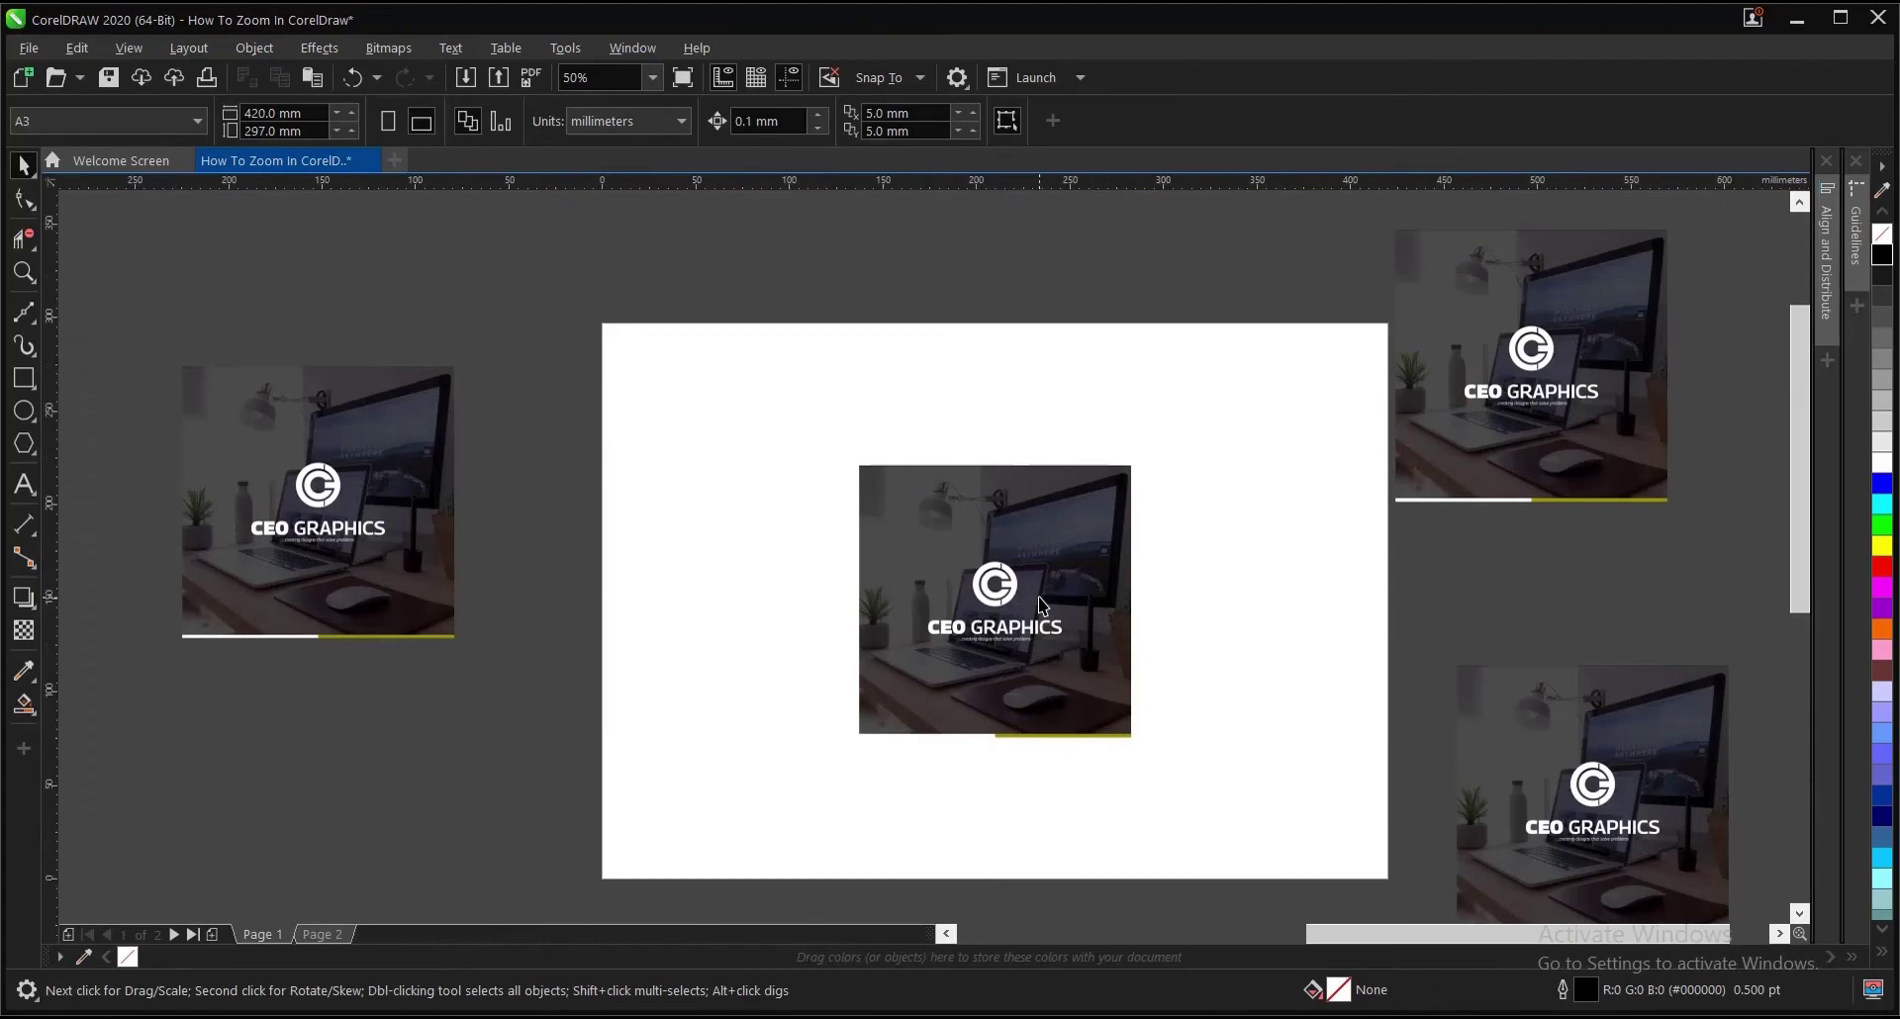
pyautogui.click(1027, 533)
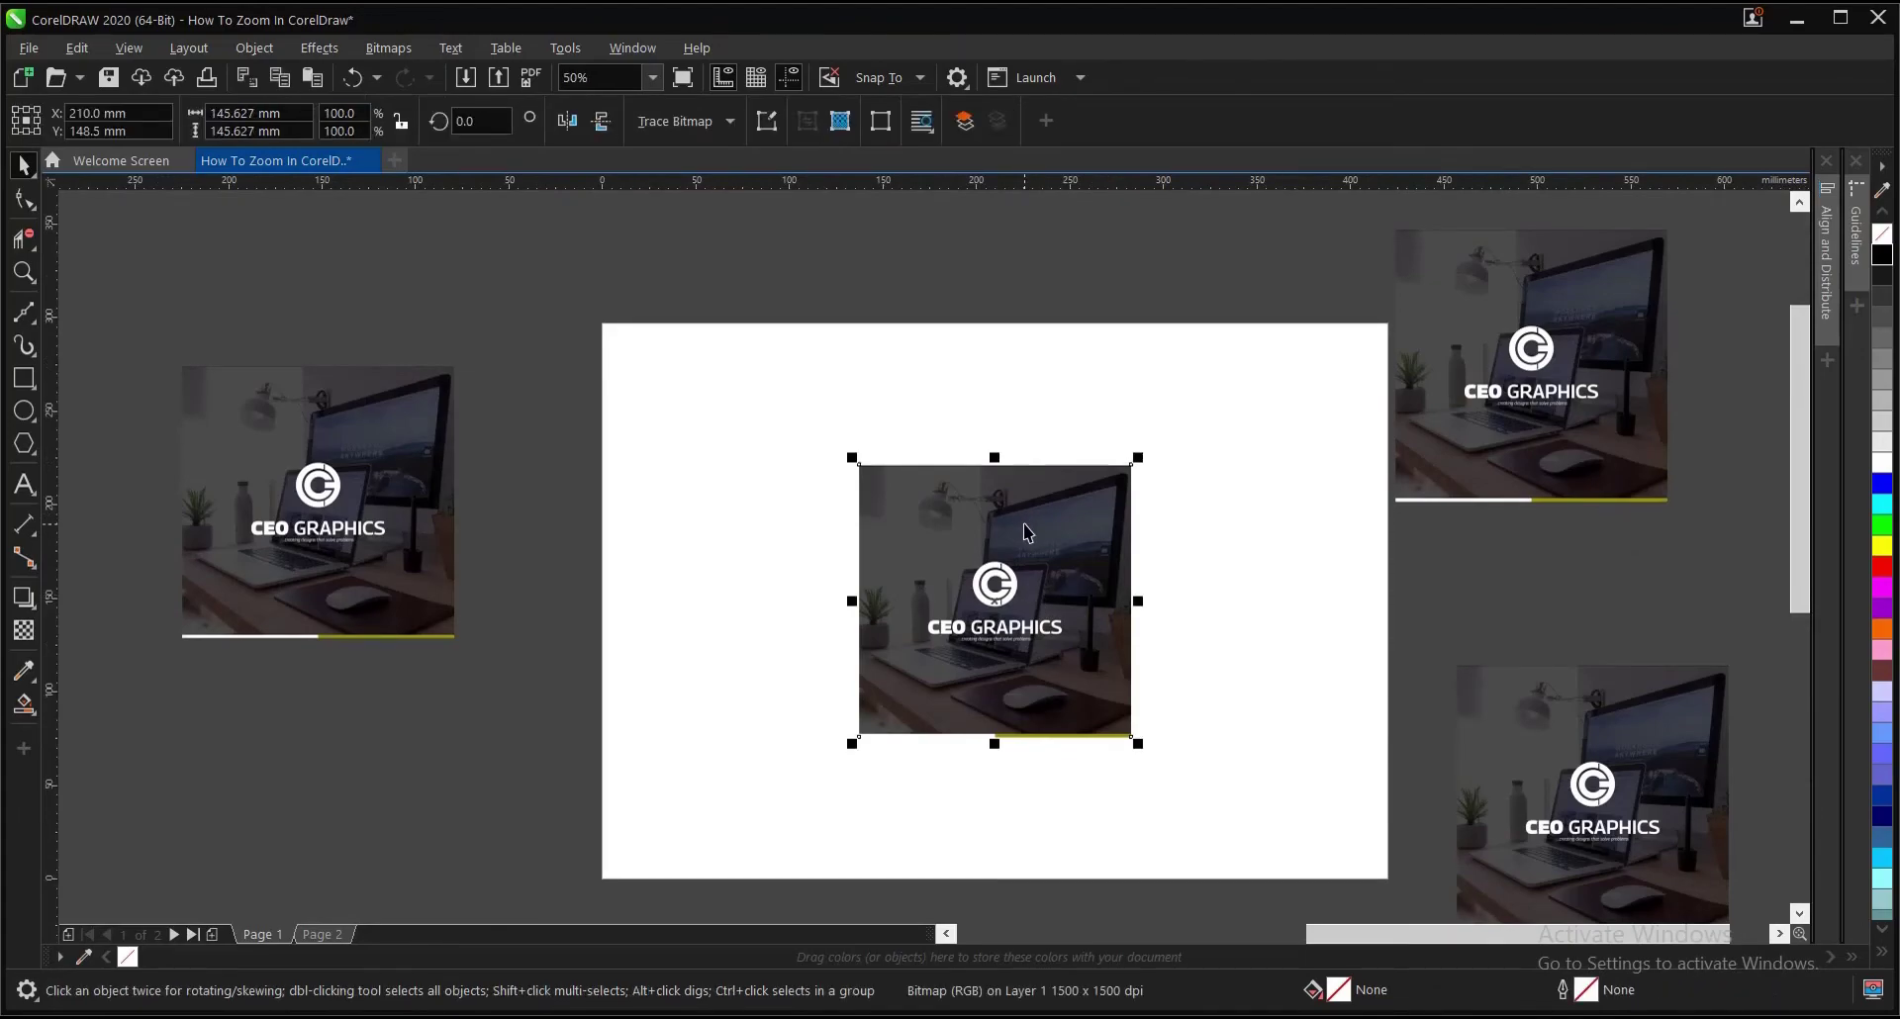